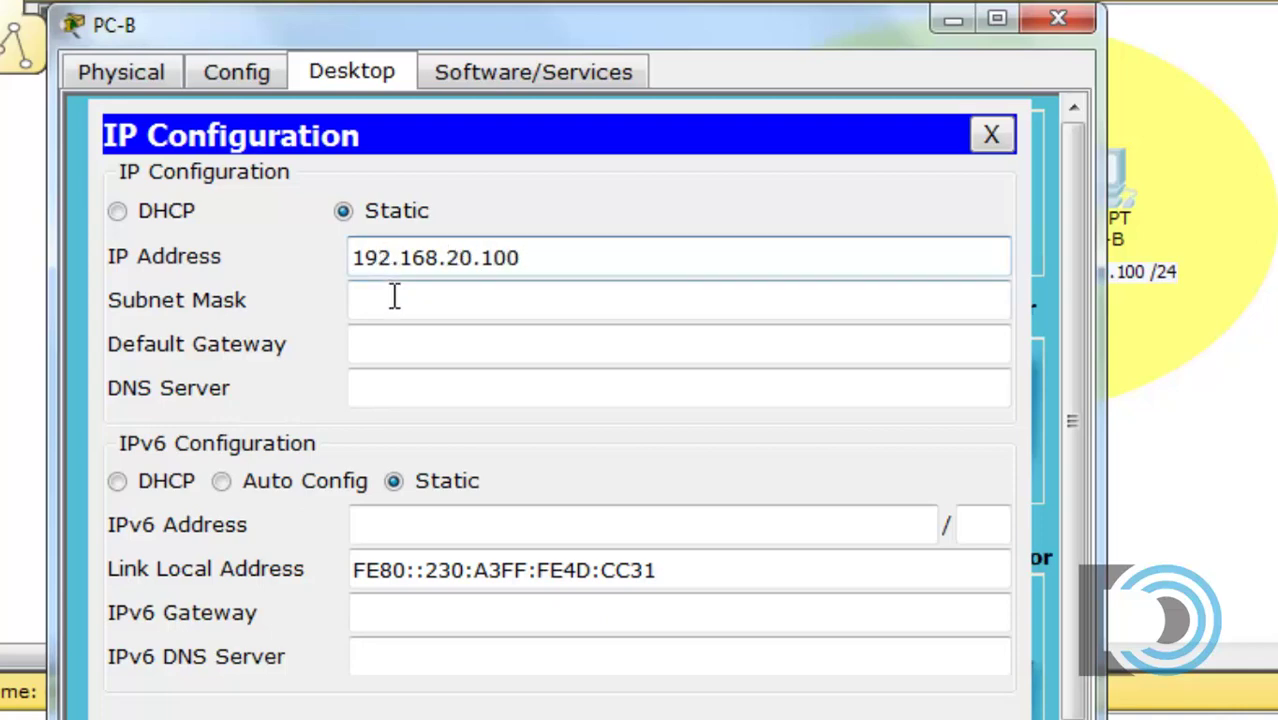
# Give PC-B the subnet mask 255.255.255.0 and default gateway 192.168.20.1, and close its configuration window
pyautogui.click(394, 297)
pyautogui.click(367, 345)
pyautogui.write('192.168.20.1')
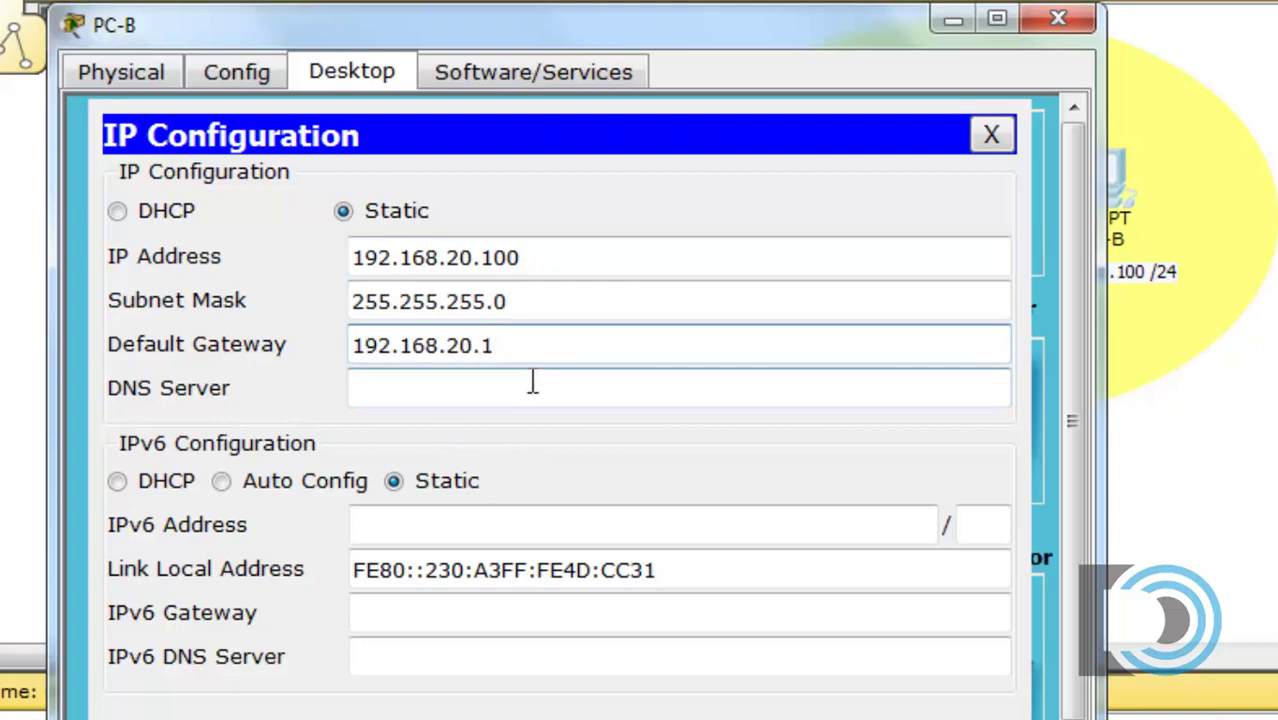
pyautogui.click(991, 135)
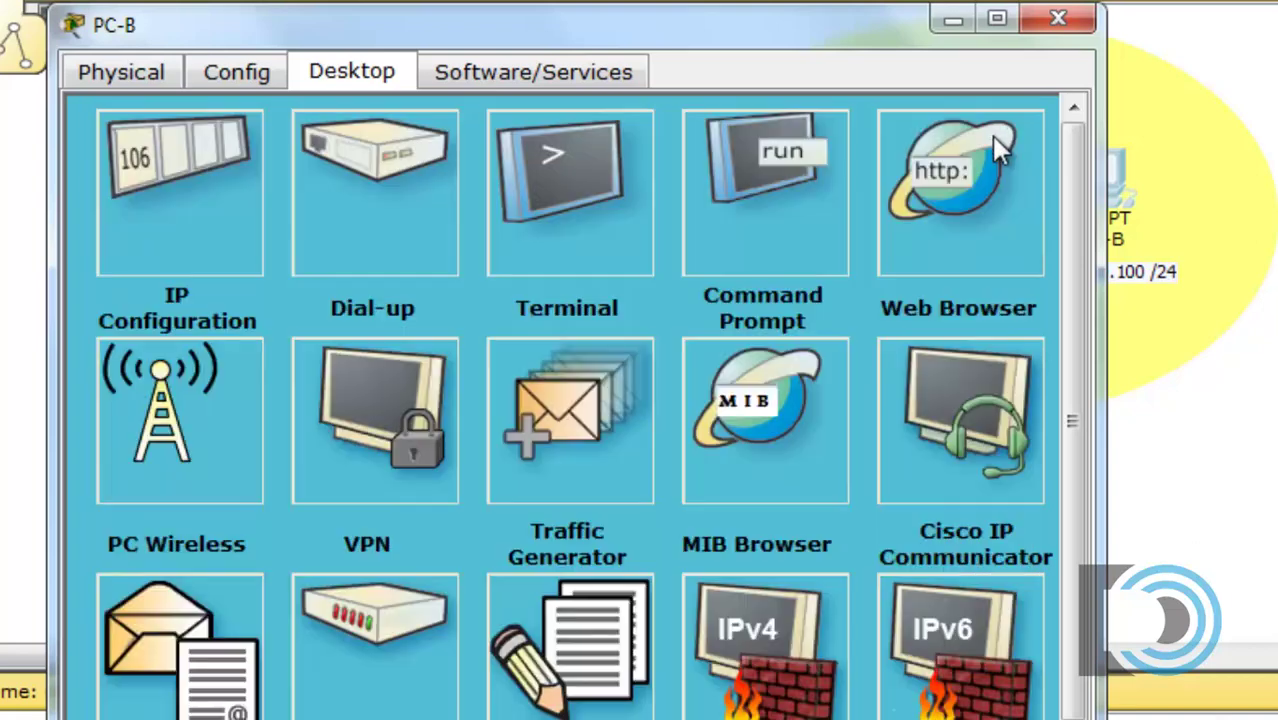
pyautogui.click(1082, 21)
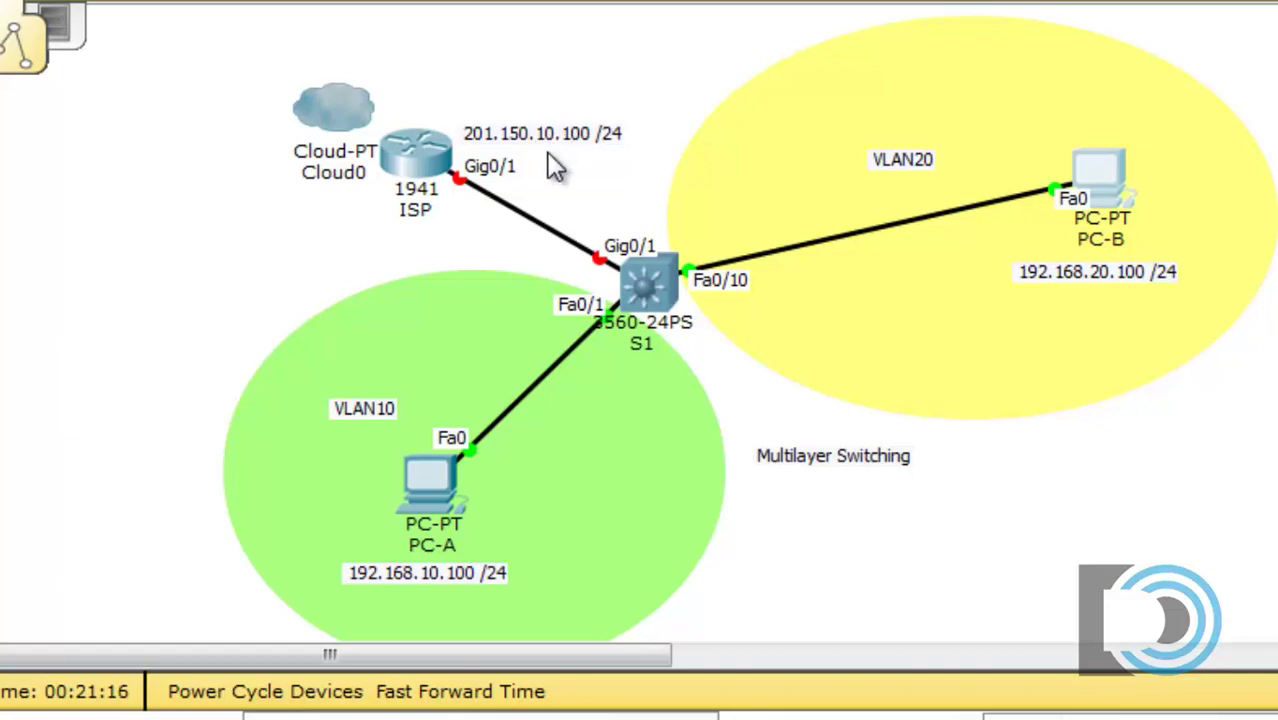
# Open the ISP router's command line and answer no to the initial configuration dialog
pyautogui.click(431, 153)
pyautogui.click(327, 74)
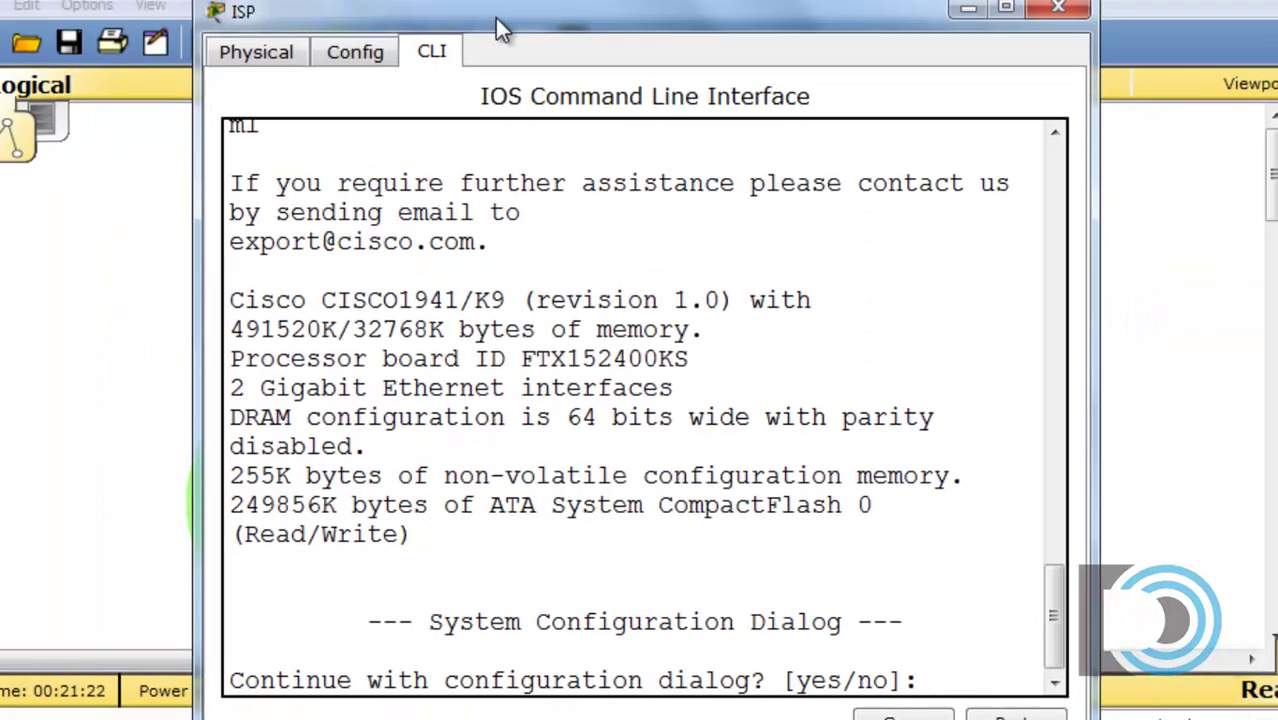
pyautogui.write('no')
pyautogui.press('Return')
pyautogui.press('Return')
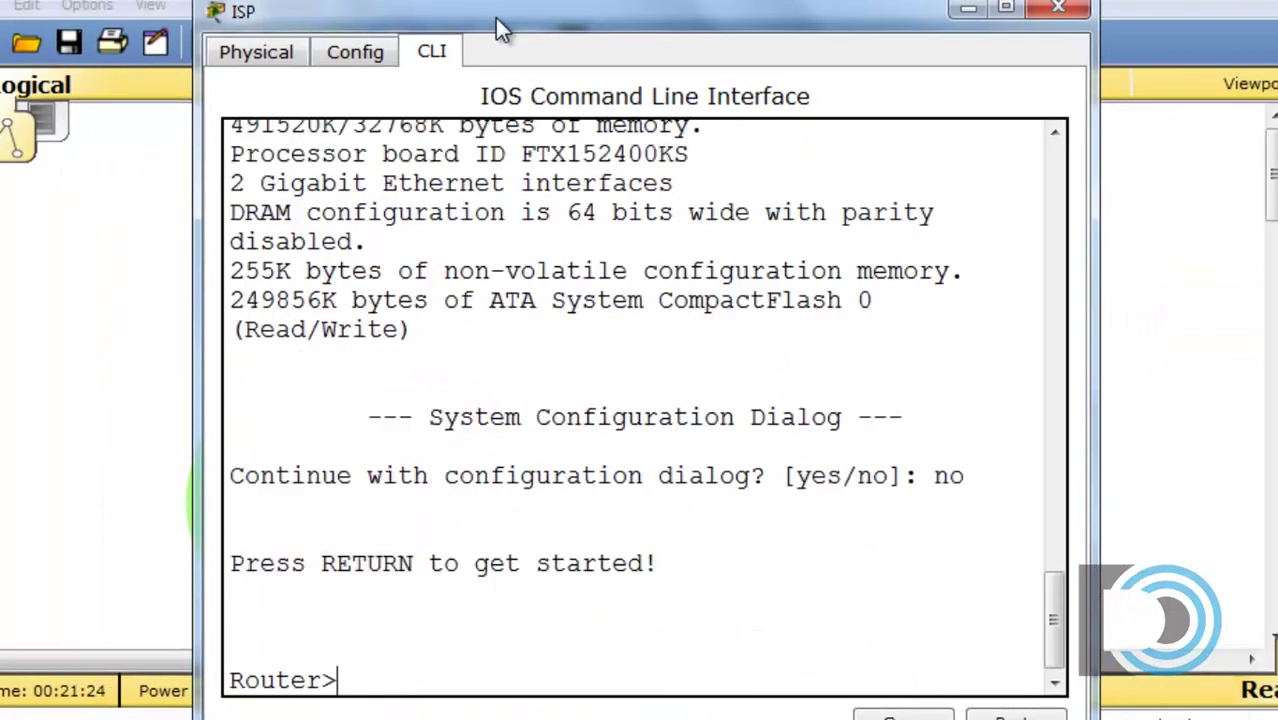
# Enter global configuration mode on the router and set its hostname to ISP
pyautogui.write('en')
pyautogui.press('Return')
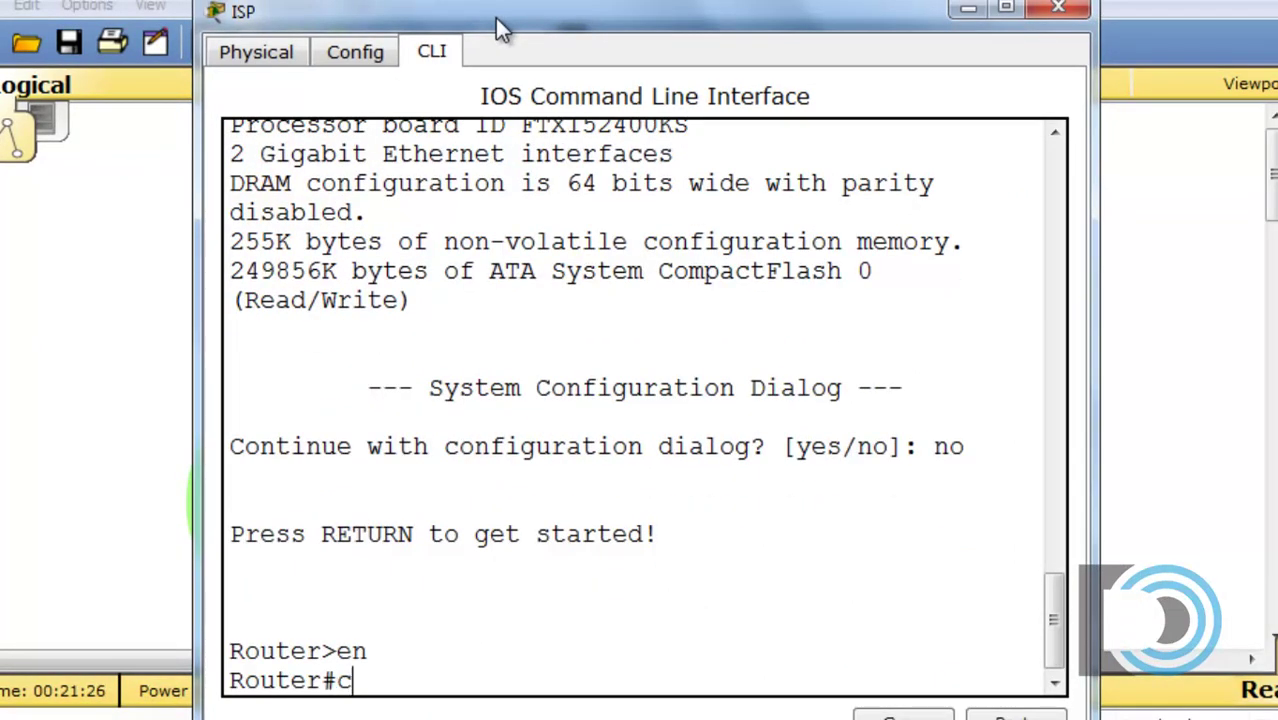
pyautogui.write('conf t')
pyautogui.press('Return')
pyautogui.write('hostname')
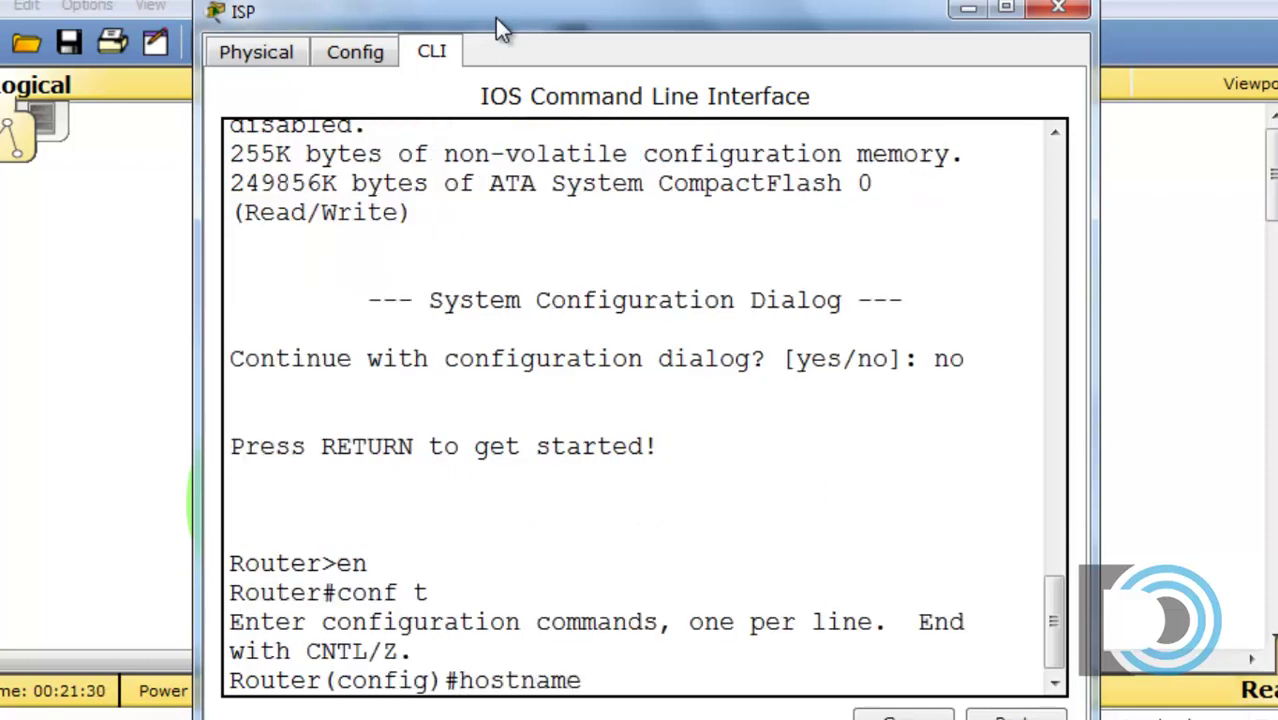
pyautogui.write(' ISP')
pyautogui.press('Return')
# Assign 201.150.10.100 with mask 255.255.255.0 to the ISP router's interface g0/1 and enable the interface
pyautogui.write('int g0/1')
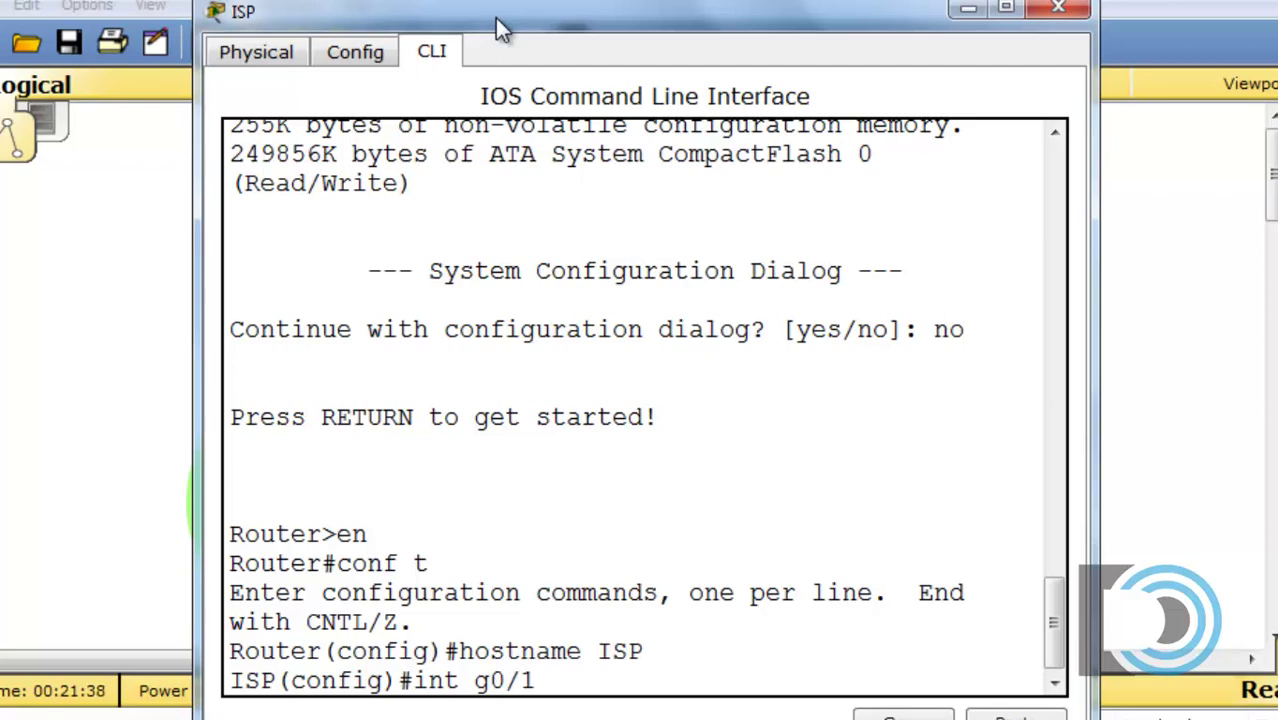
pyautogui.press('Return')
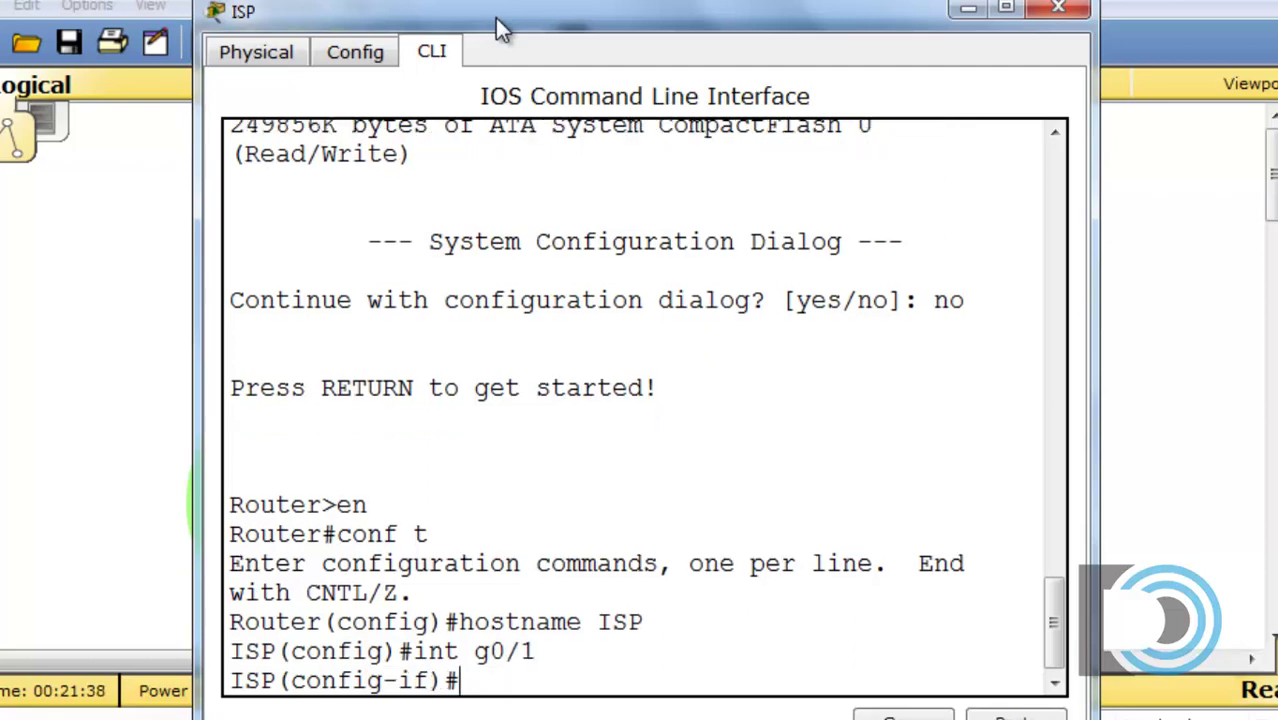
pyautogui.write('ip addre')
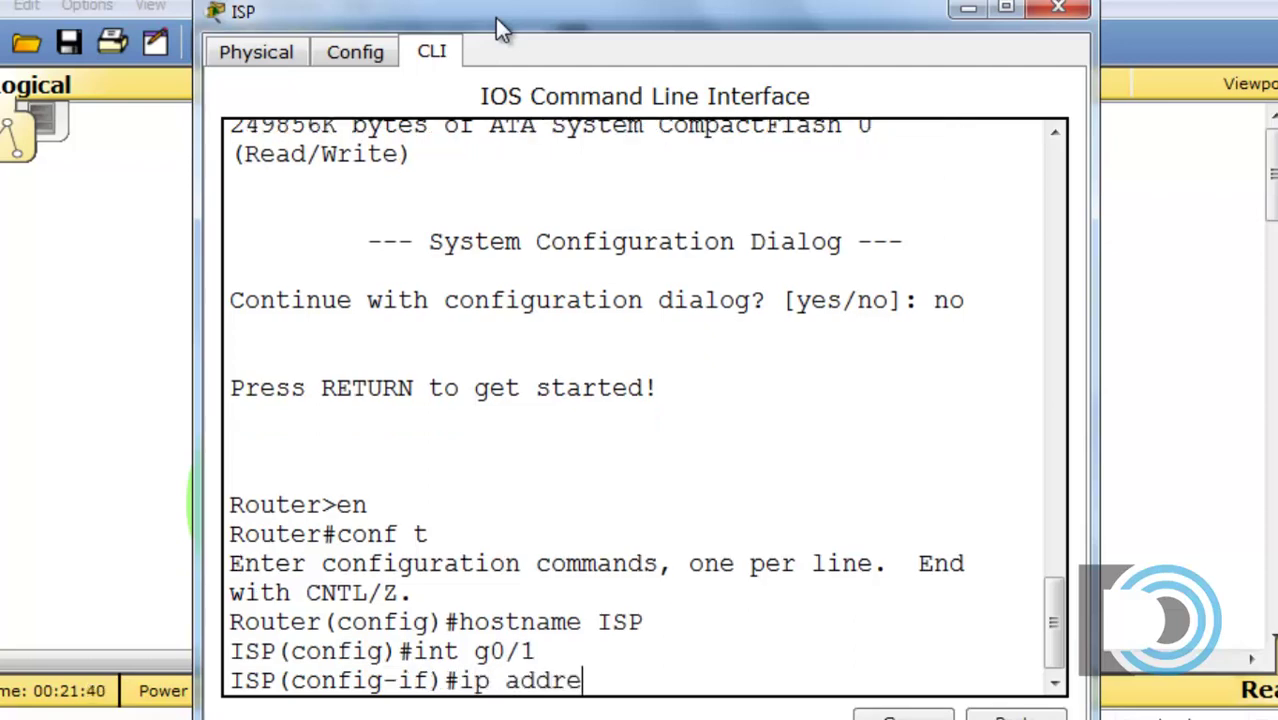
pyautogui.write('ss 20')
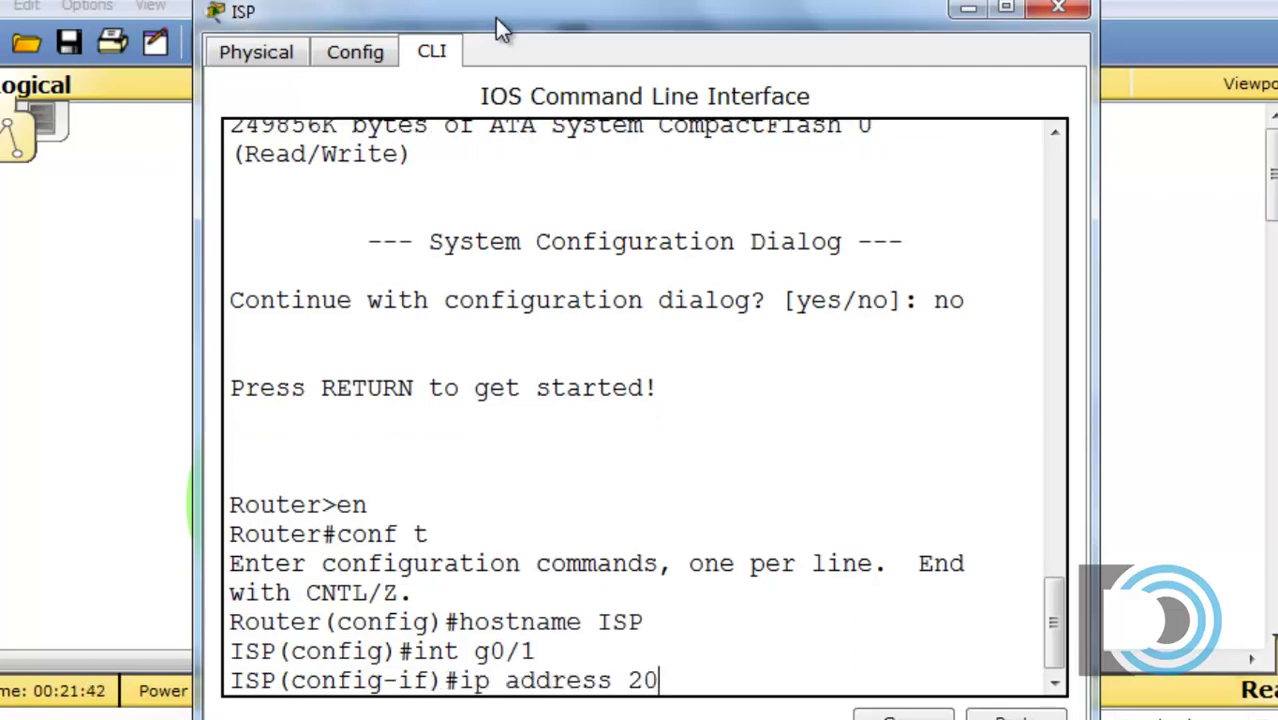
pyautogui.write('1.150.')
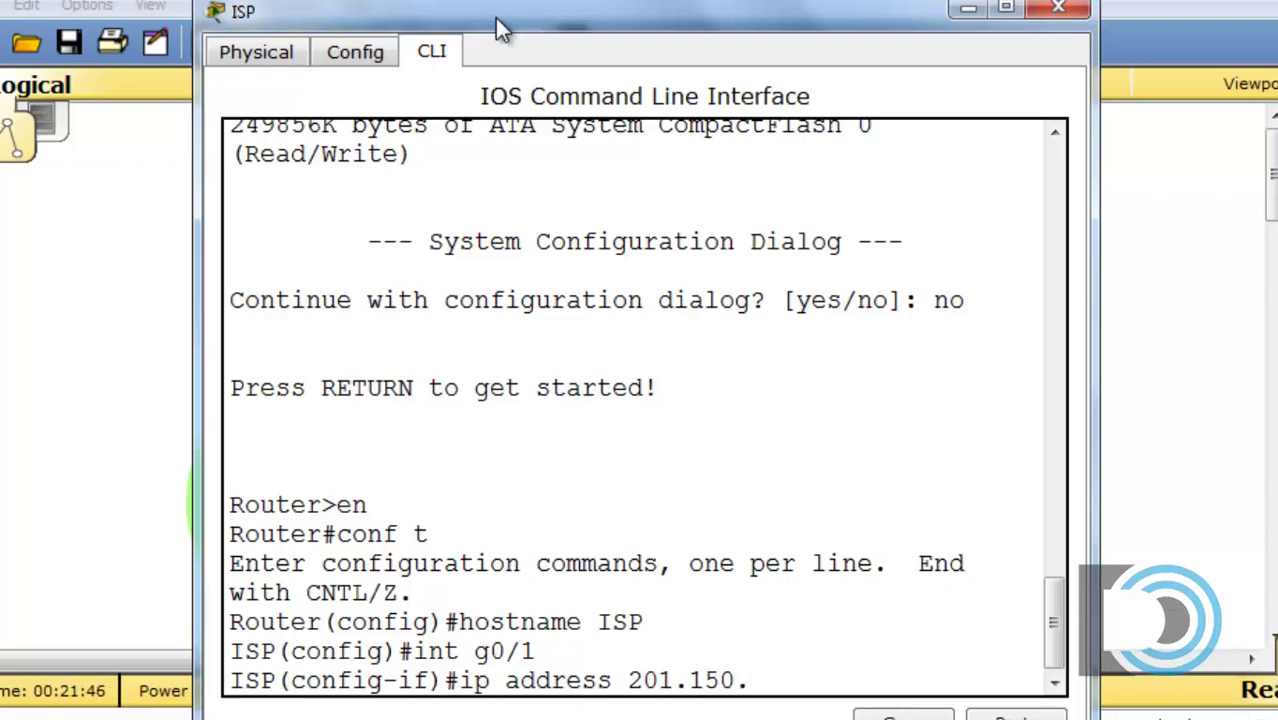
pyautogui.write('10.100 255.255.255.0')
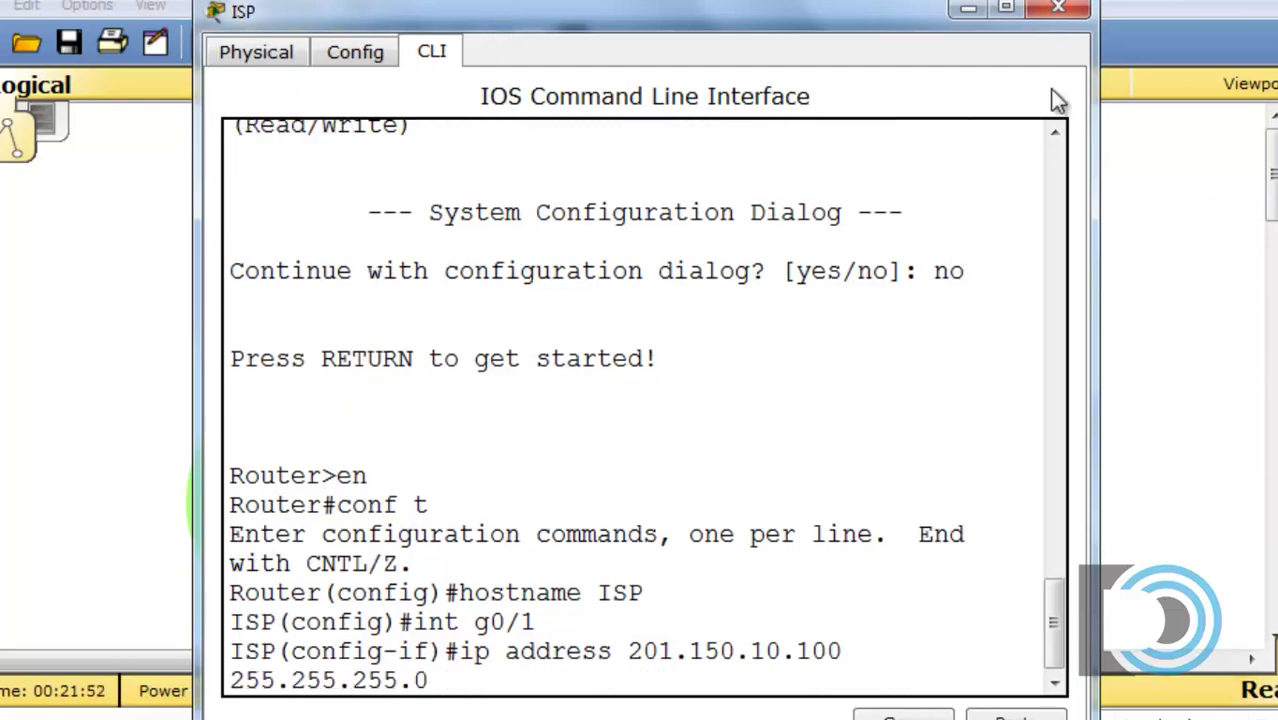
pyautogui.moveTo(1097, 155); pyautogui.dragTo(1222, 157)
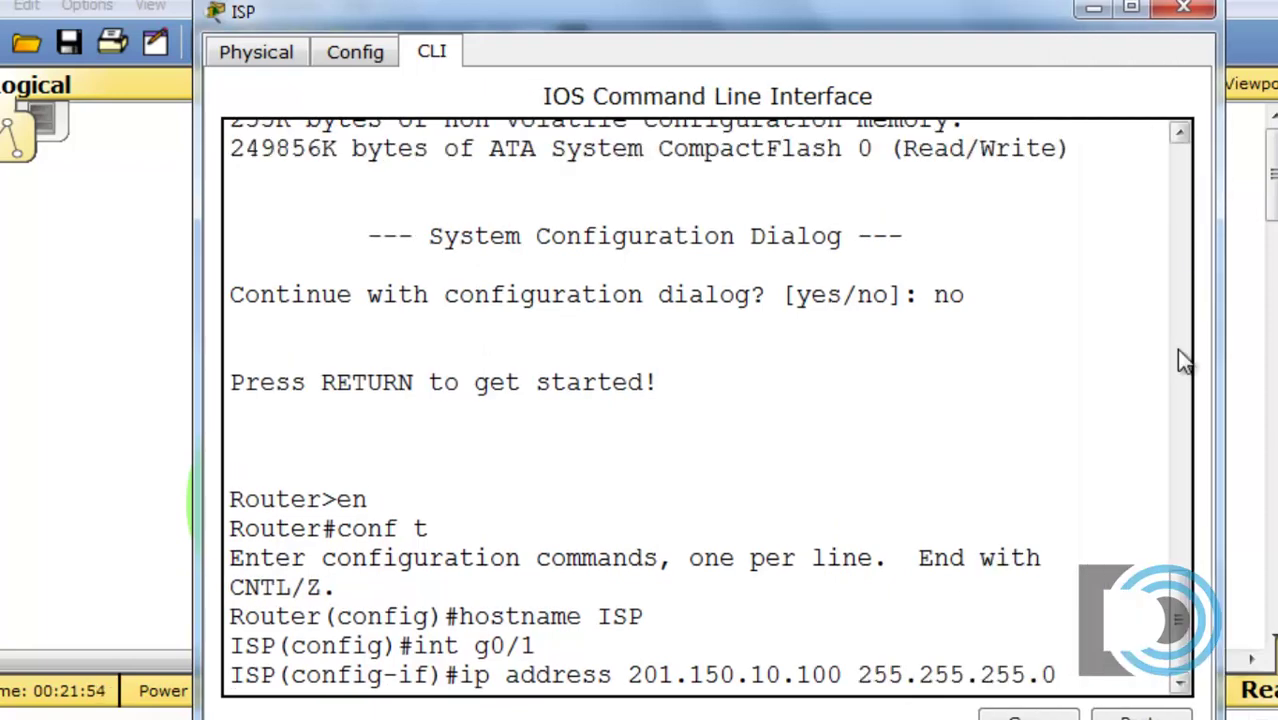
pyautogui.press('Return')
pyautogui.write('no ')
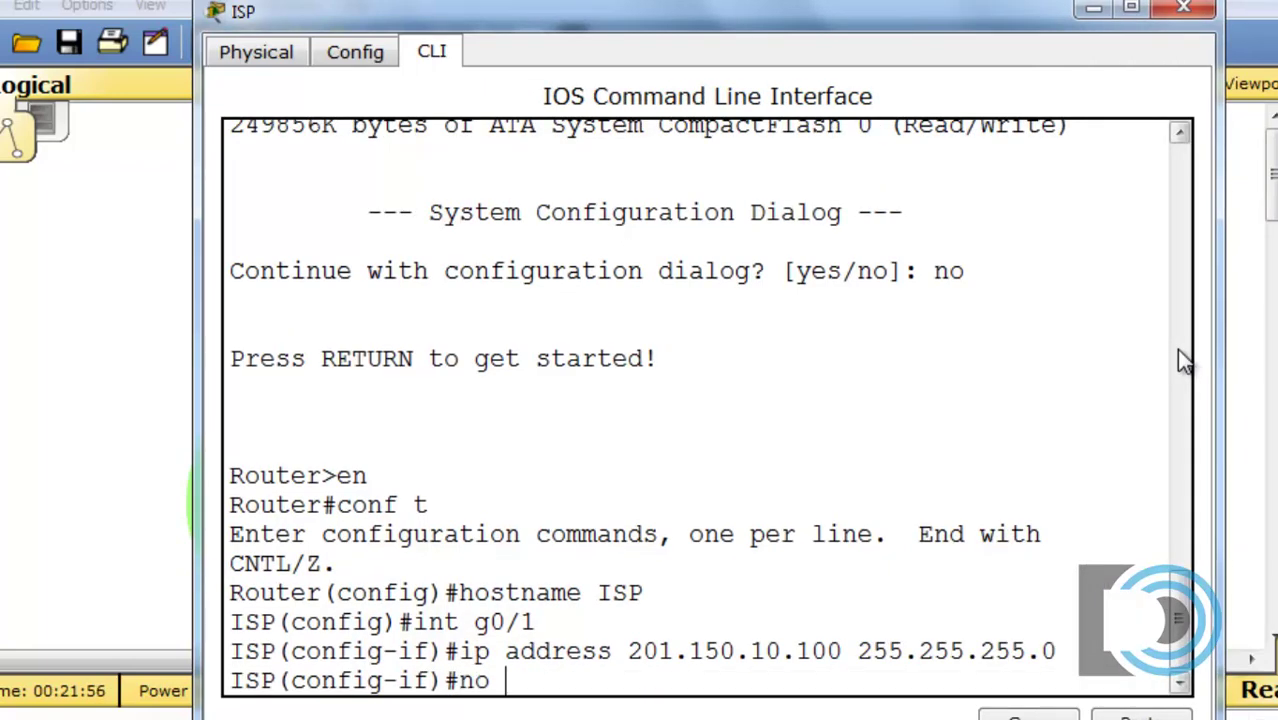
pyautogui.write('shut')
pyautogui.press('Return')
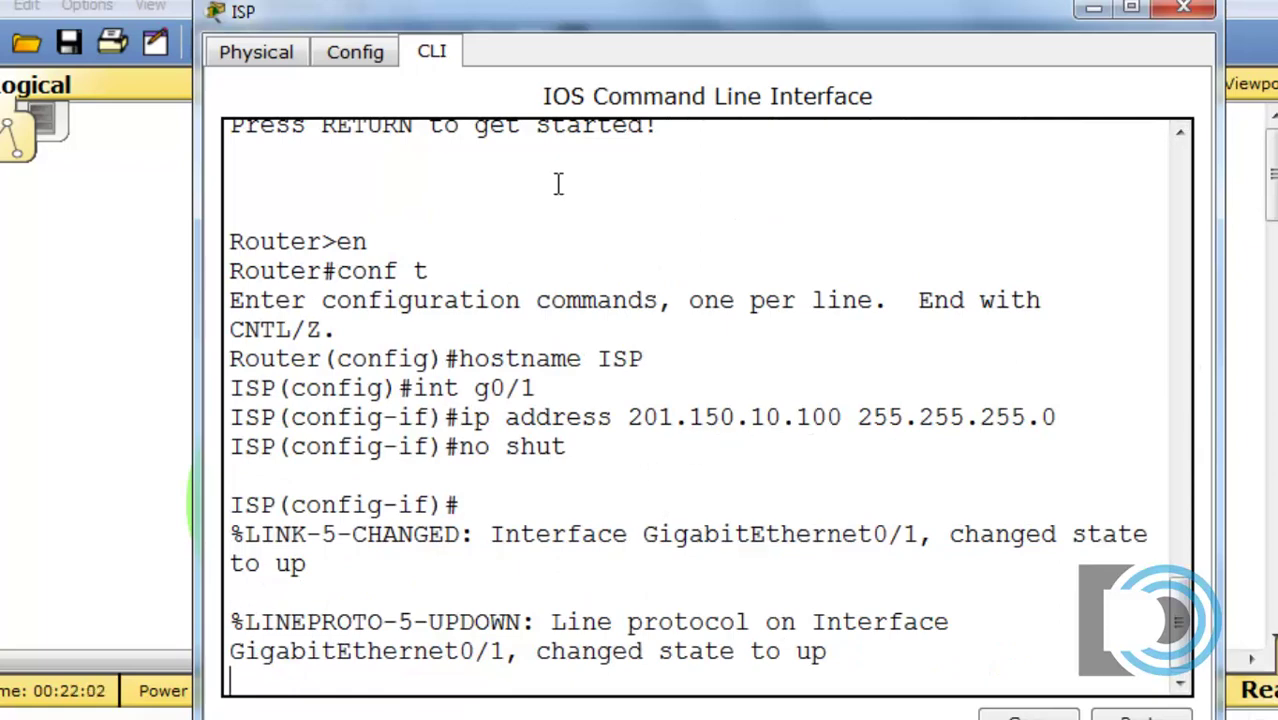
# Leave interface configuration and add a default static route 0.0.0.0 0.0.0.0 through g0/1 on the ISP router
pyautogui.moveTo(575, 28); pyautogui.dragTo(516, 430)
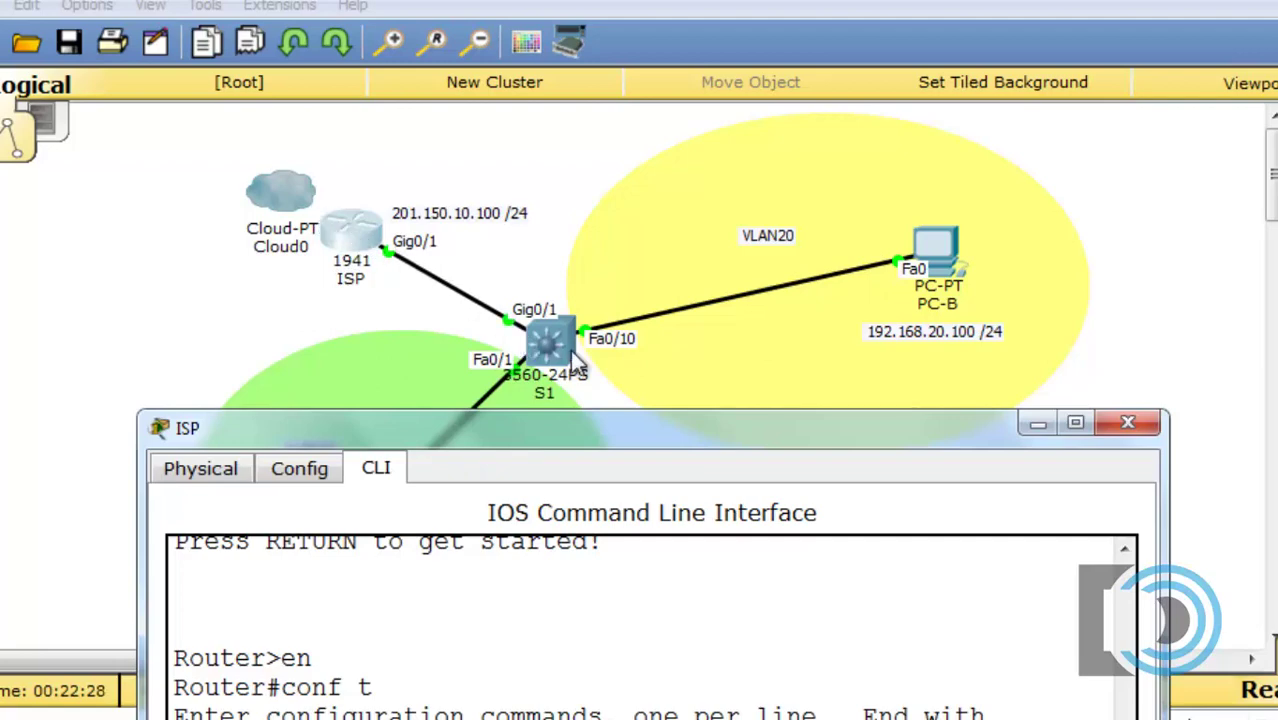
pyautogui.moveTo(600, 428); pyautogui.dragTo(532, 16)
pyautogui.press('Return')
pyautogui.write('exit')
pyautogui.press('Return')
pyautogui.write('ip')
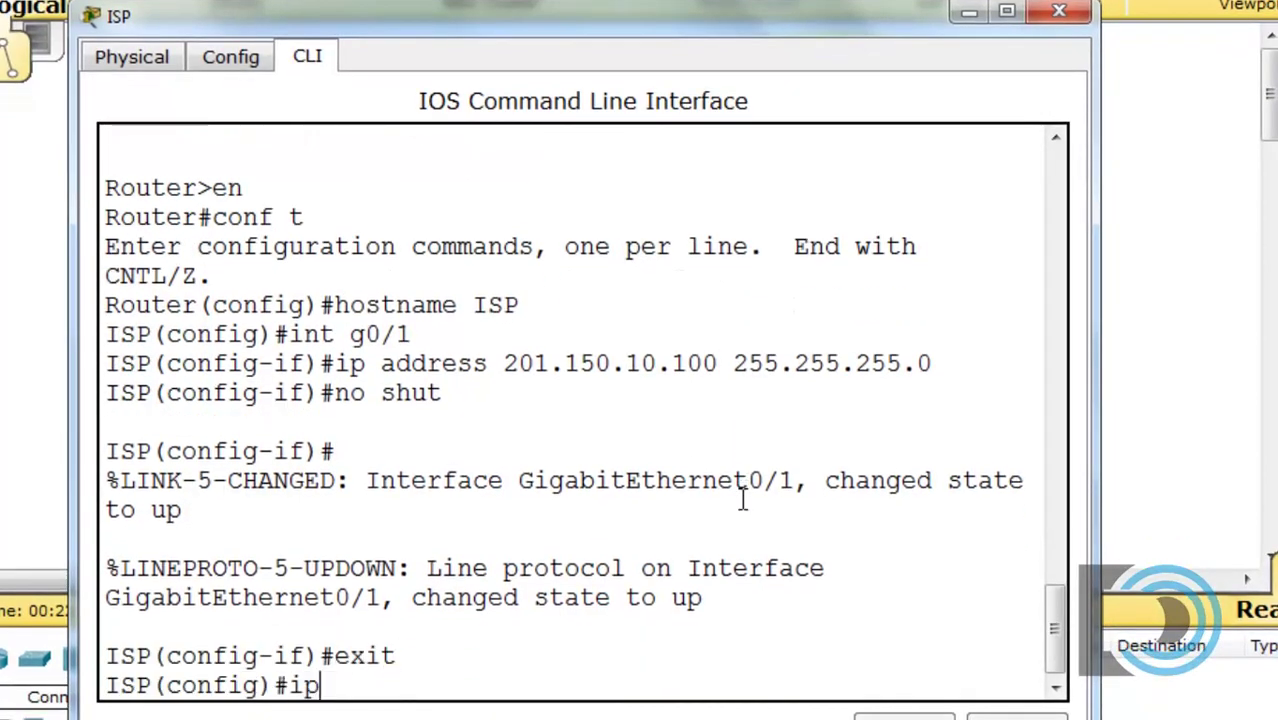
pyautogui.write(' route ')
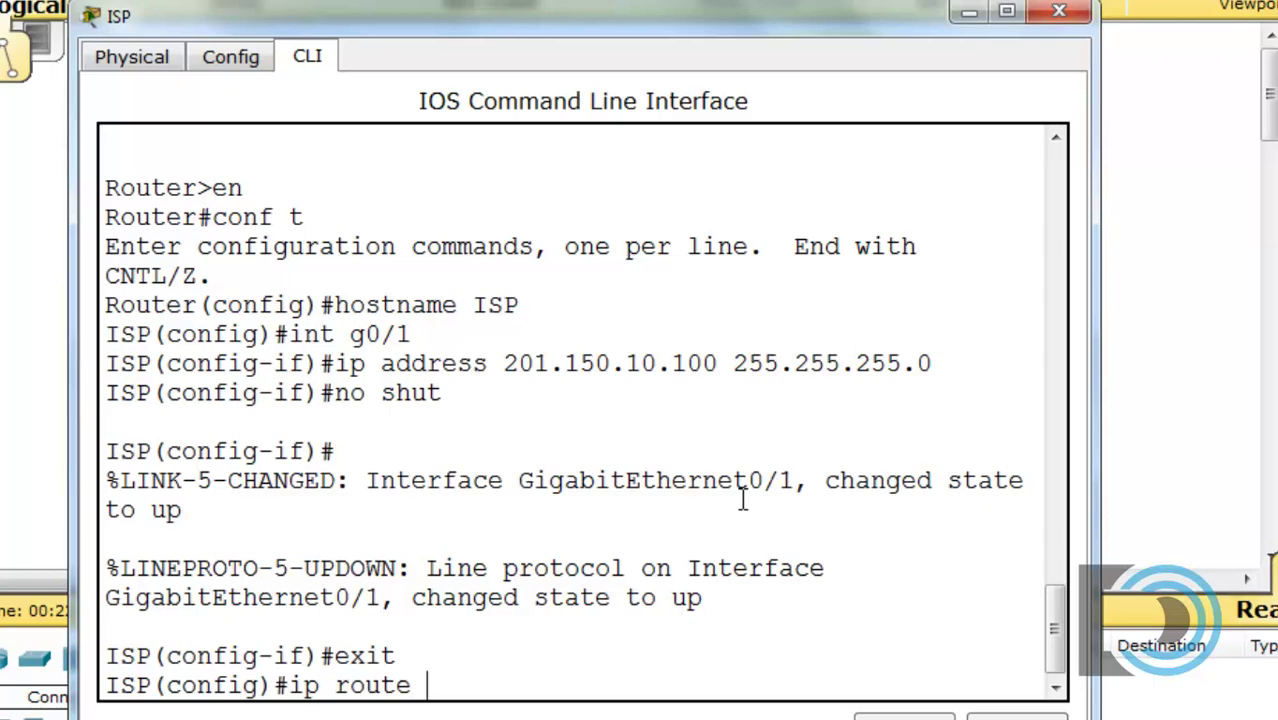
pyautogui.write('0.0.0.0')
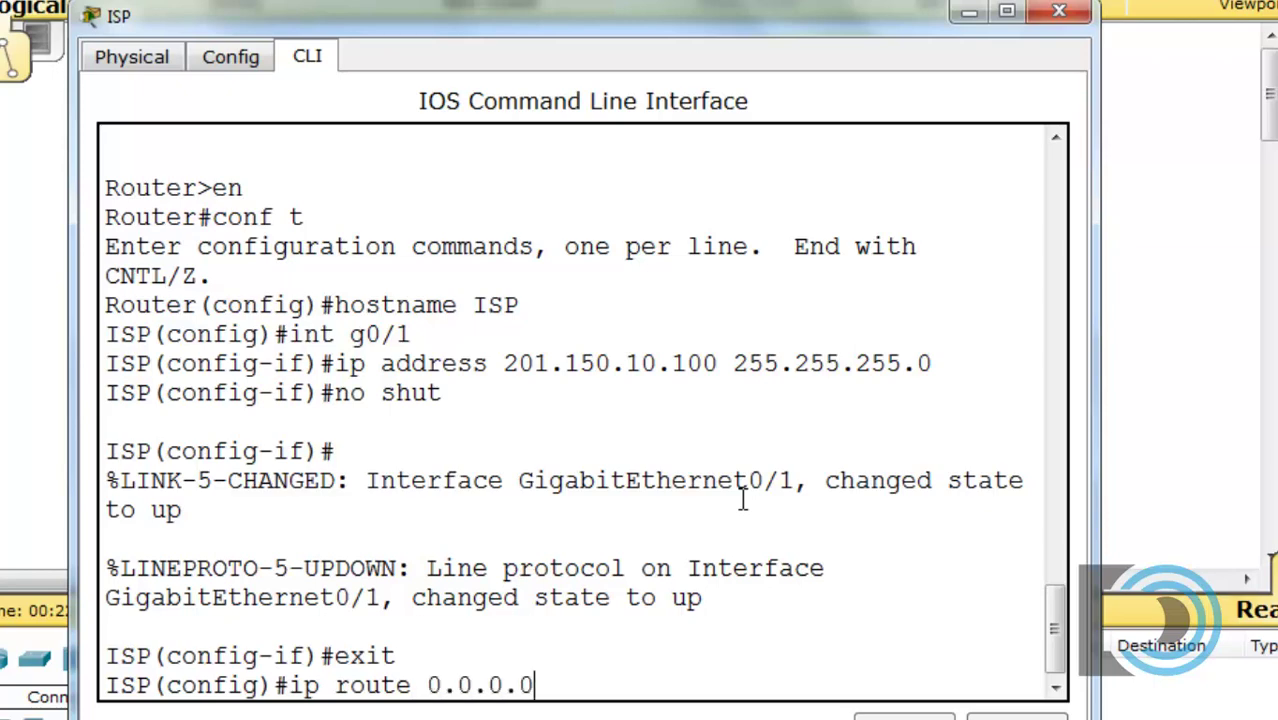
pyautogui.write(' 0.0.0.0 ')
pyautogui.write('g0/1')
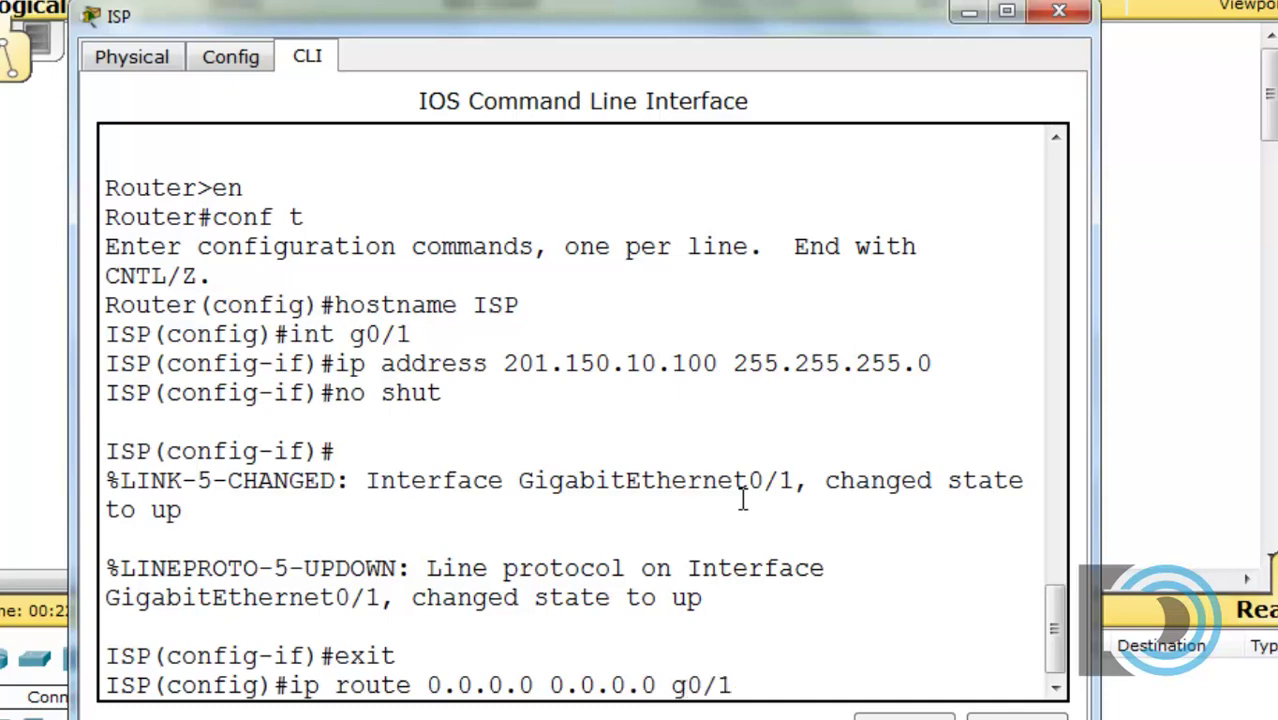
pyautogui.press('Return')
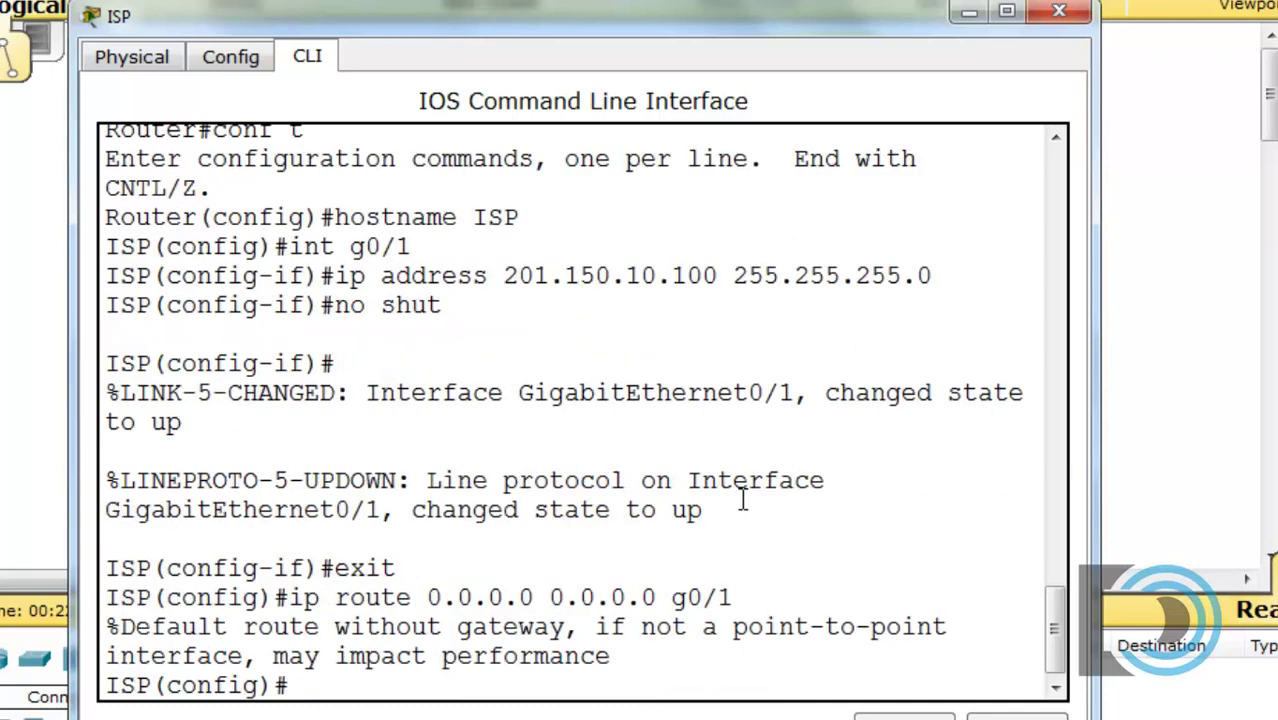
pyautogui.press('Return')
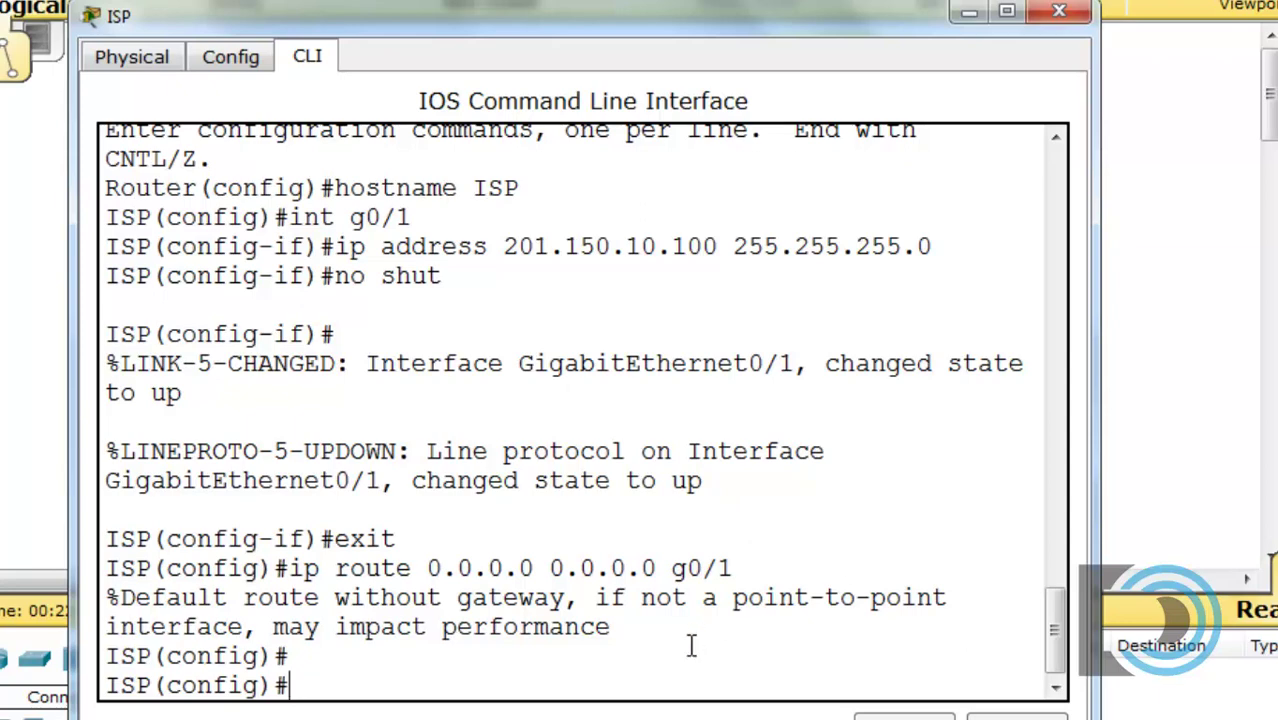
# Save the ISP router's running configuration to the default startup-config file and close the router window
pyautogui.hotkey('ctrl', 'z')
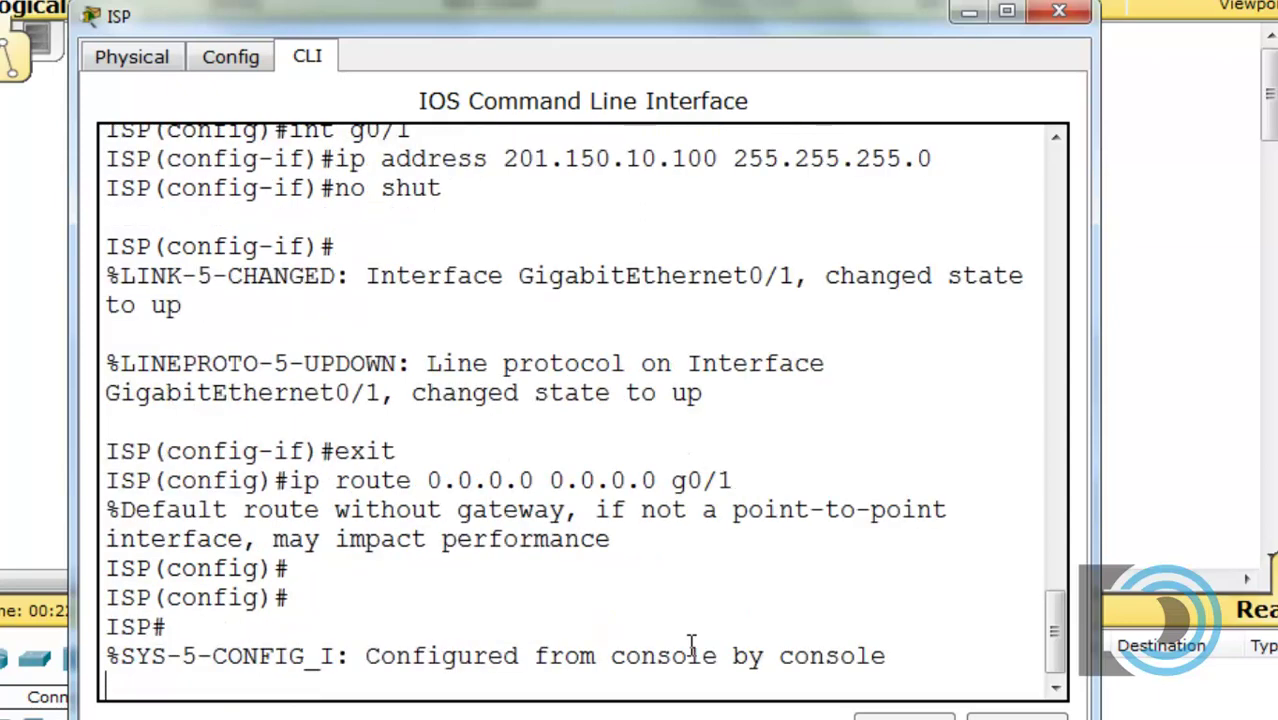
pyautogui.write('copy')
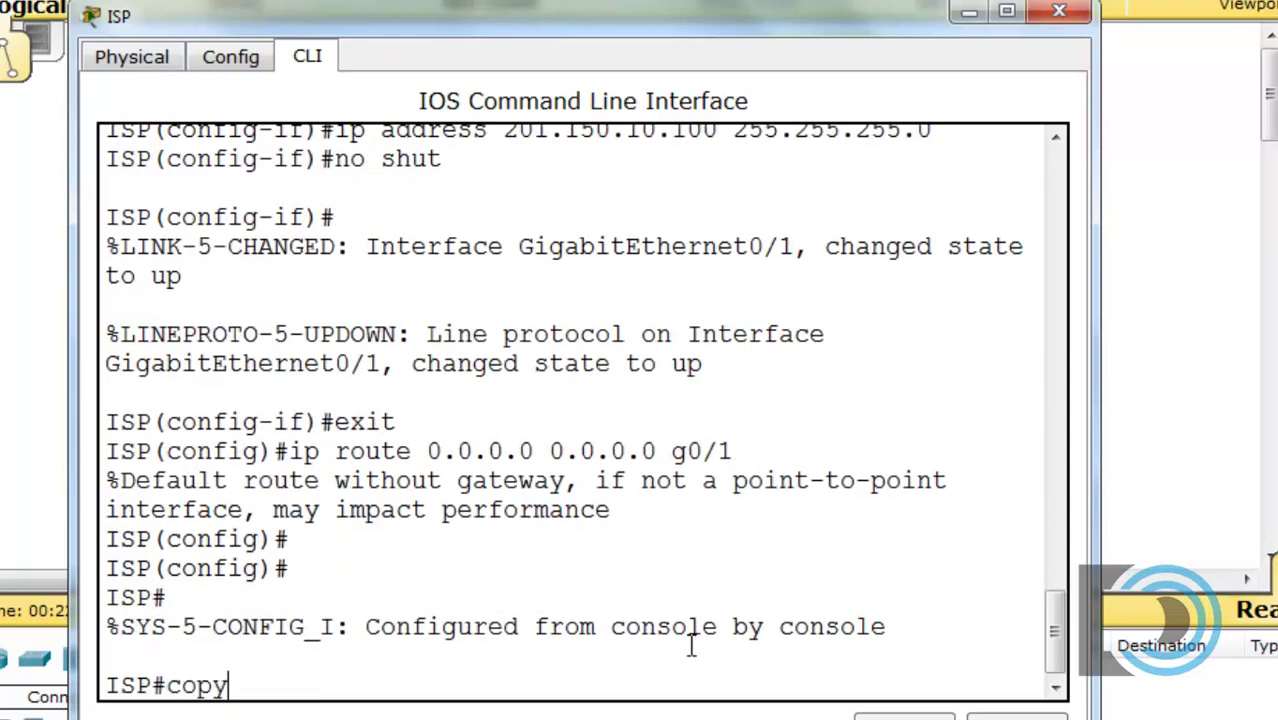
pyautogui.write(' run start')
pyautogui.press('Return')
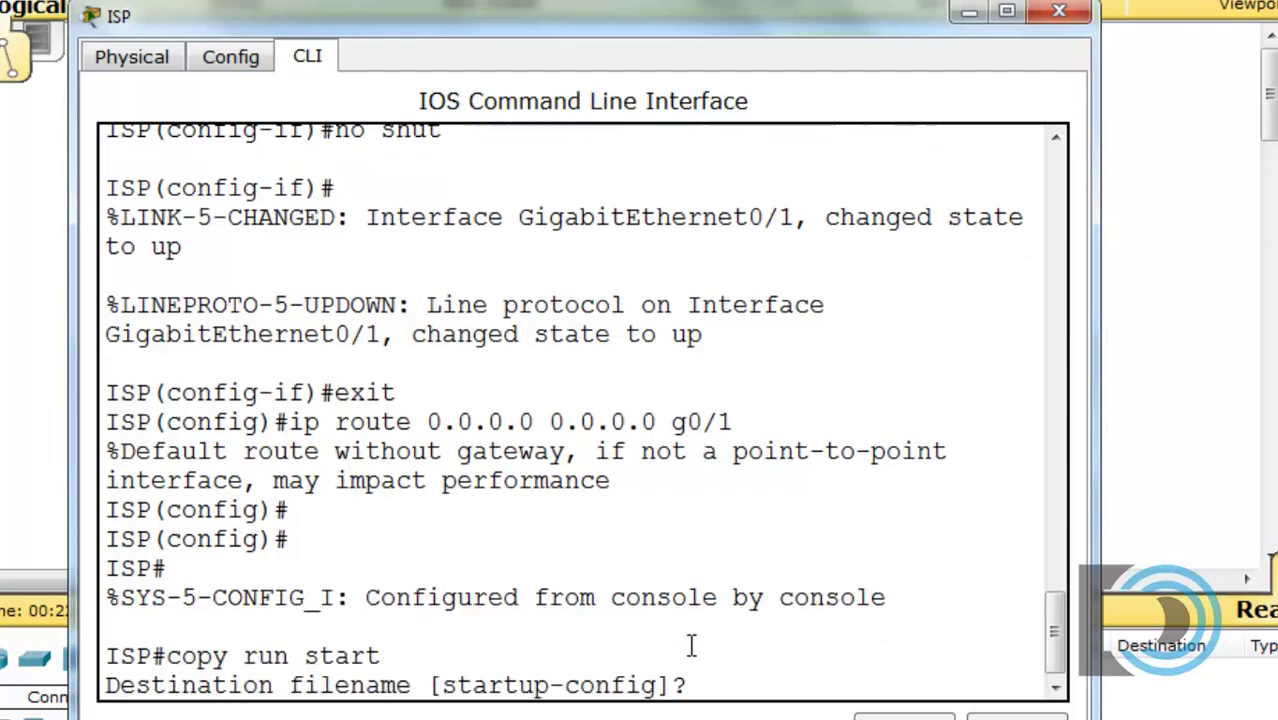
pyautogui.press('Return')
pyautogui.click(1059, 11)
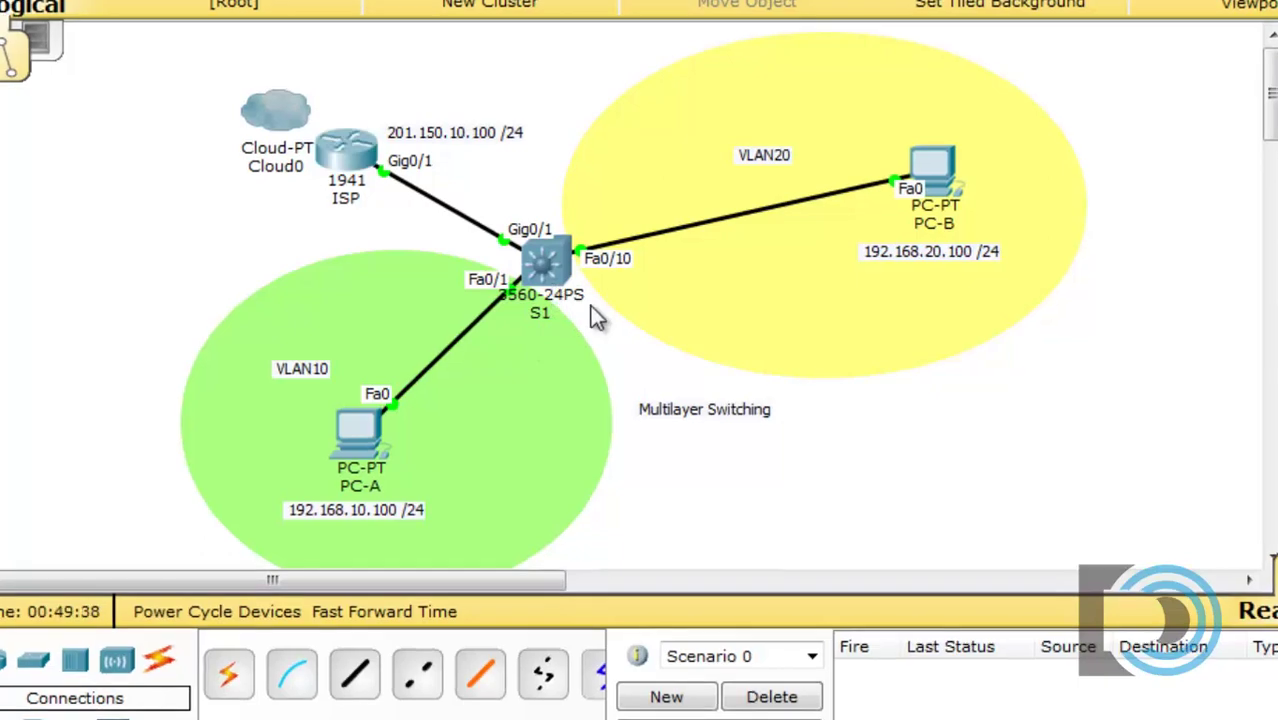
# Open the multilayer switch's command line and set its hostname to S1 in global configuration mode
pyautogui.click(547, 262)
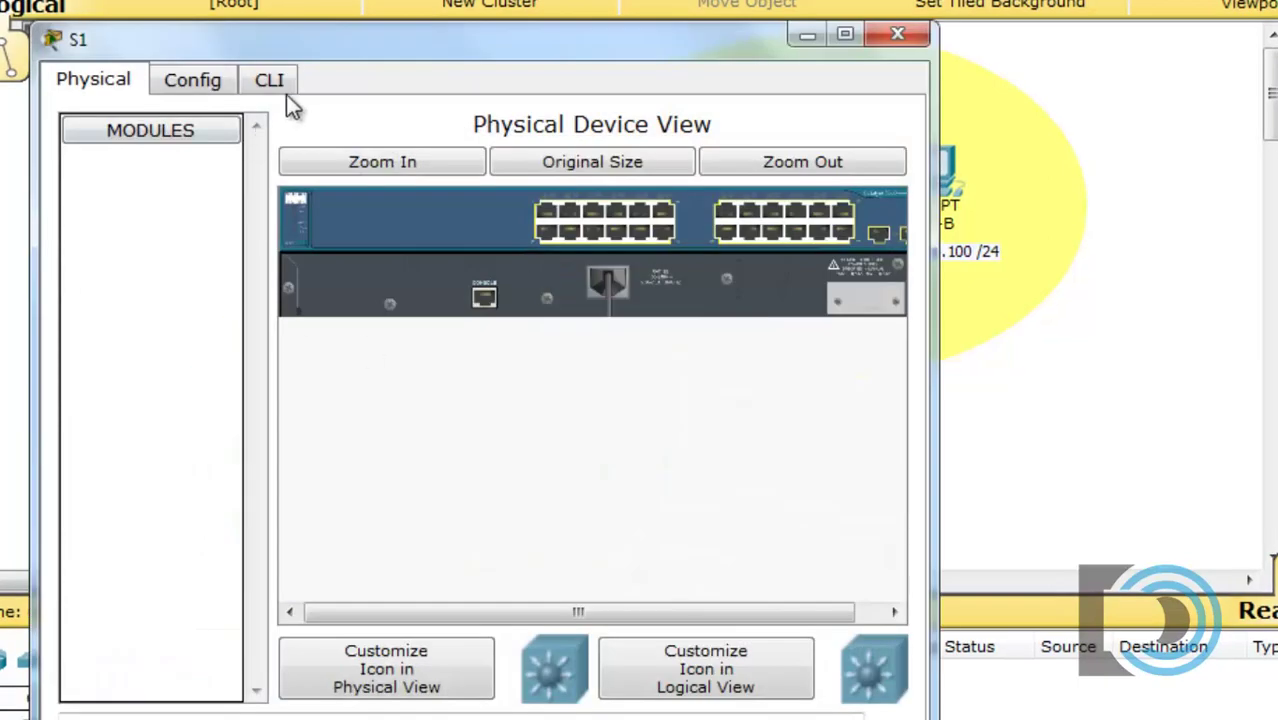
pyautogui.click(271, 85)
pyautogui.moveTo(398, 55); pyautogui.dragTo(440, 0)
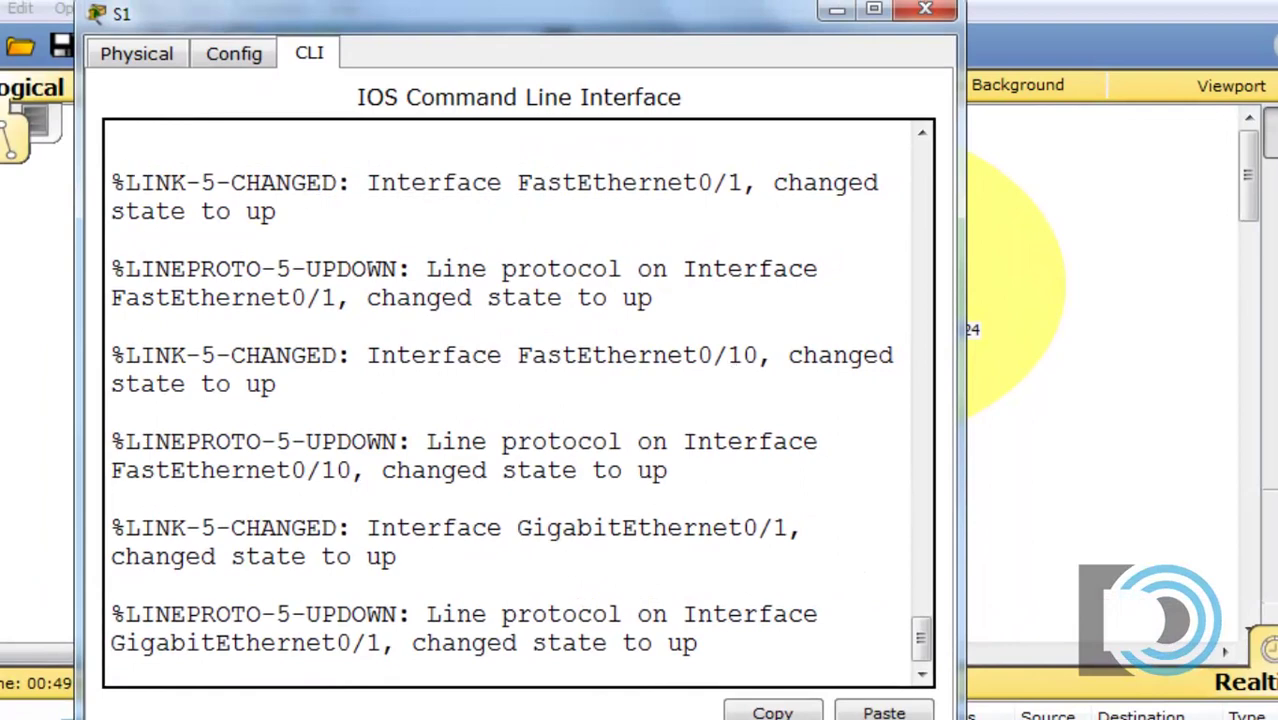
pyautogui.moveTo(958, 400); pyautogui.dragTo(1127, 400)
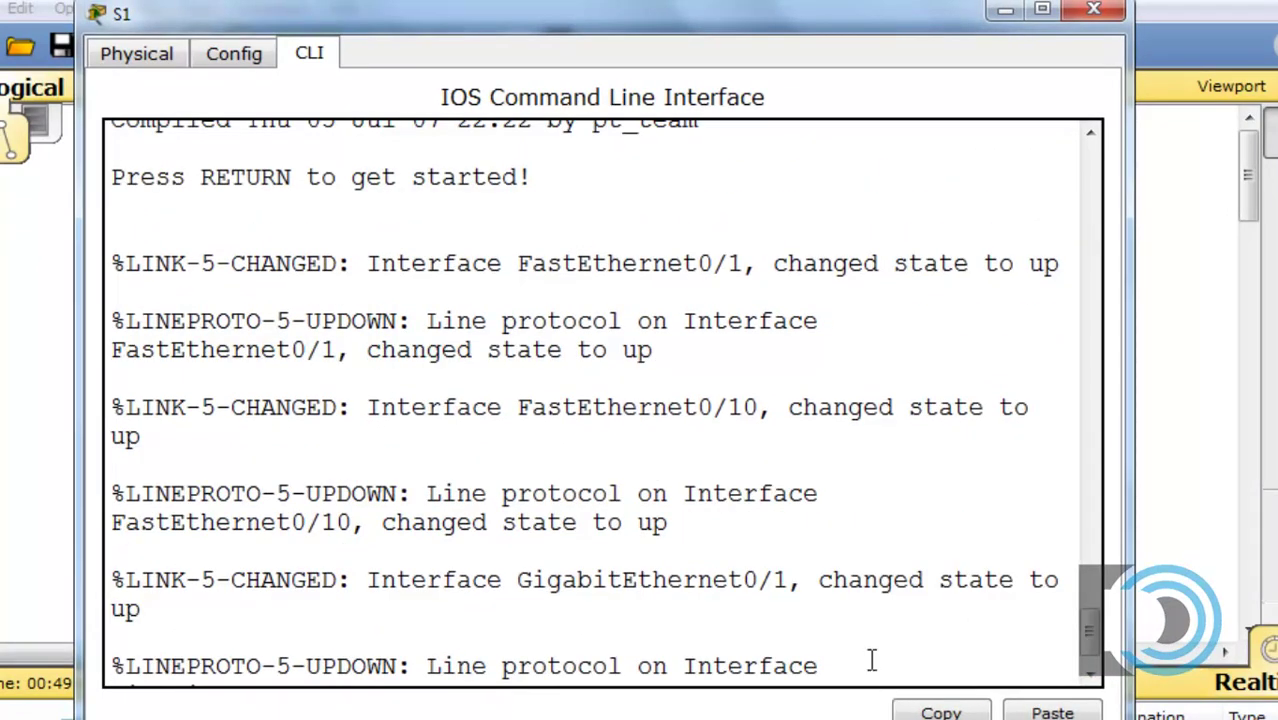
pyautogui.press('Return')
pyautogui.write('en')
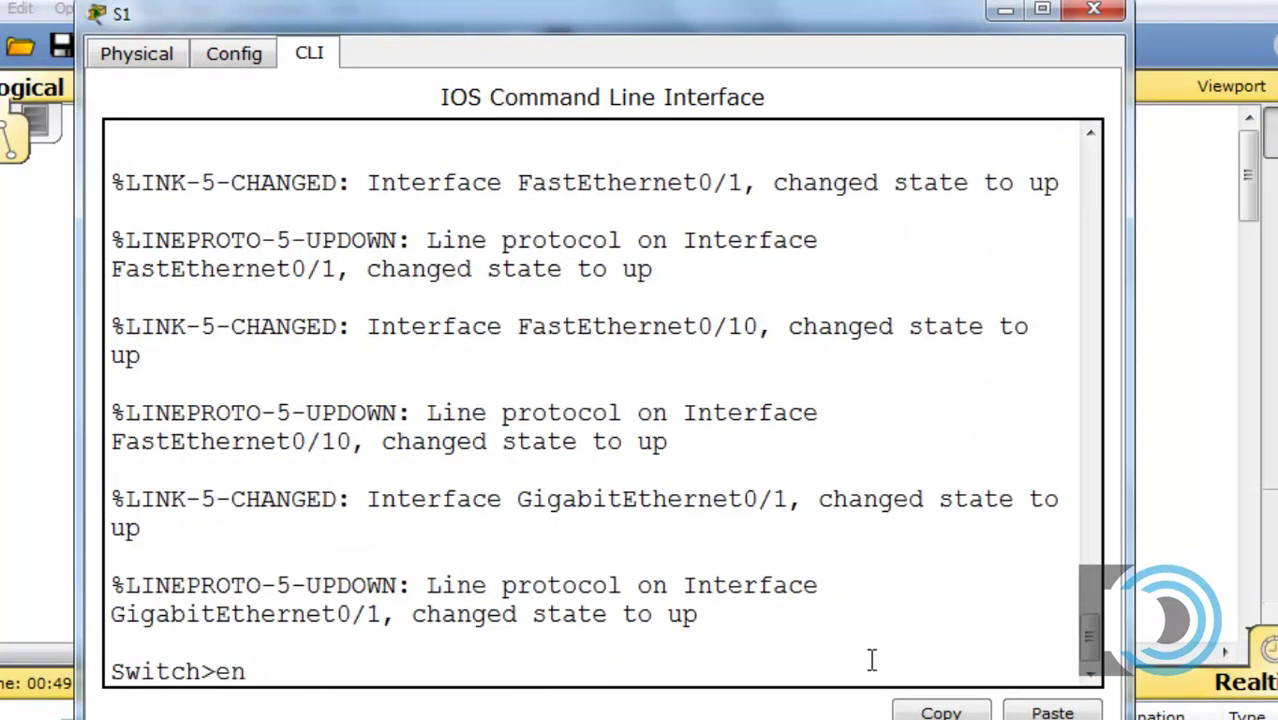
pyautogui.press('Return')
pyautogui.write('conf t')
pyautogui.press('Return')
pyautogui.write('hostname S1')
pyautogui.press('Return')
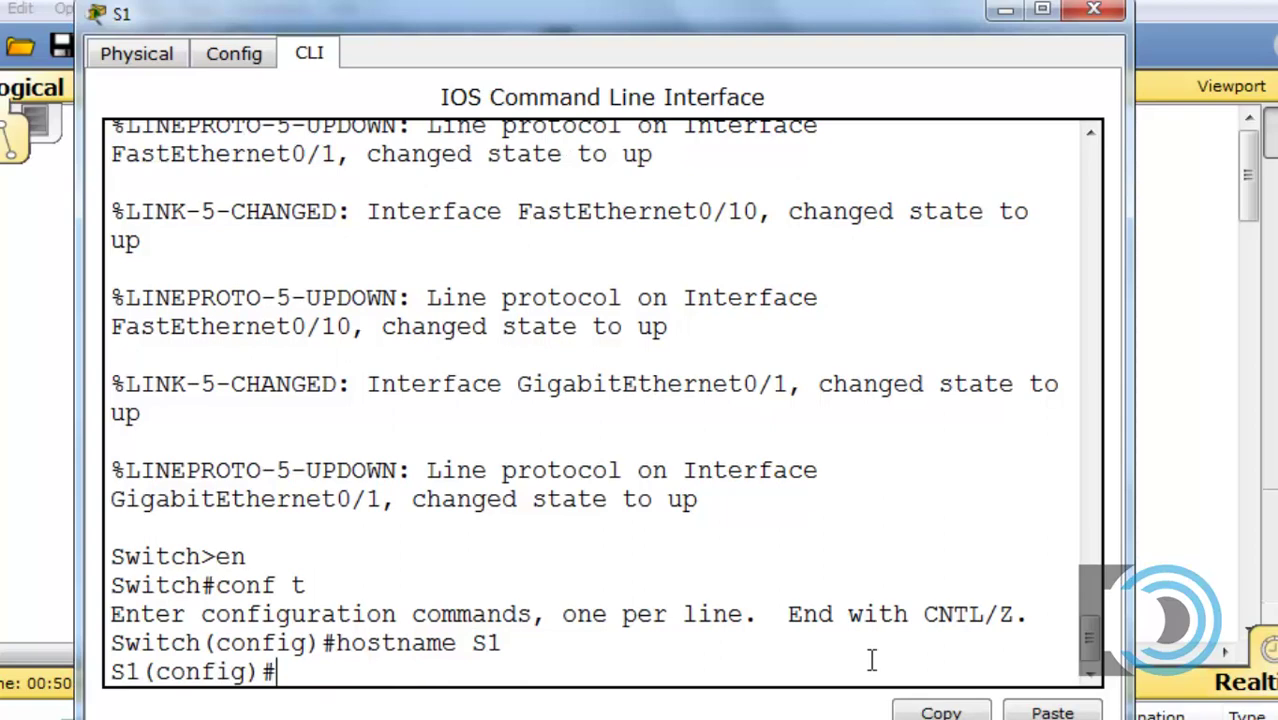
# Create VLAN 10 and VLAN 20 on switch S1 and return to privileged mode
pyautogui.write('vlan')
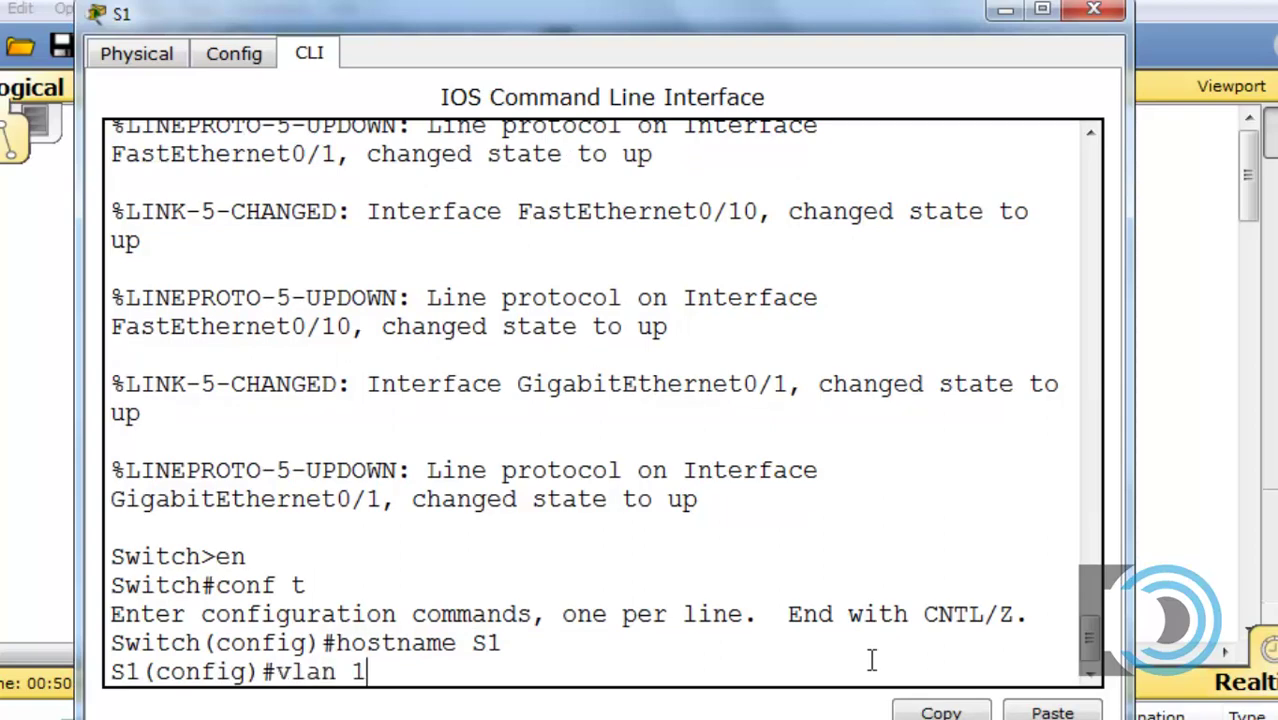
pyautogui.write(' 10')
pyautogui.press('Return')
pyautogui.write('vlan 20')
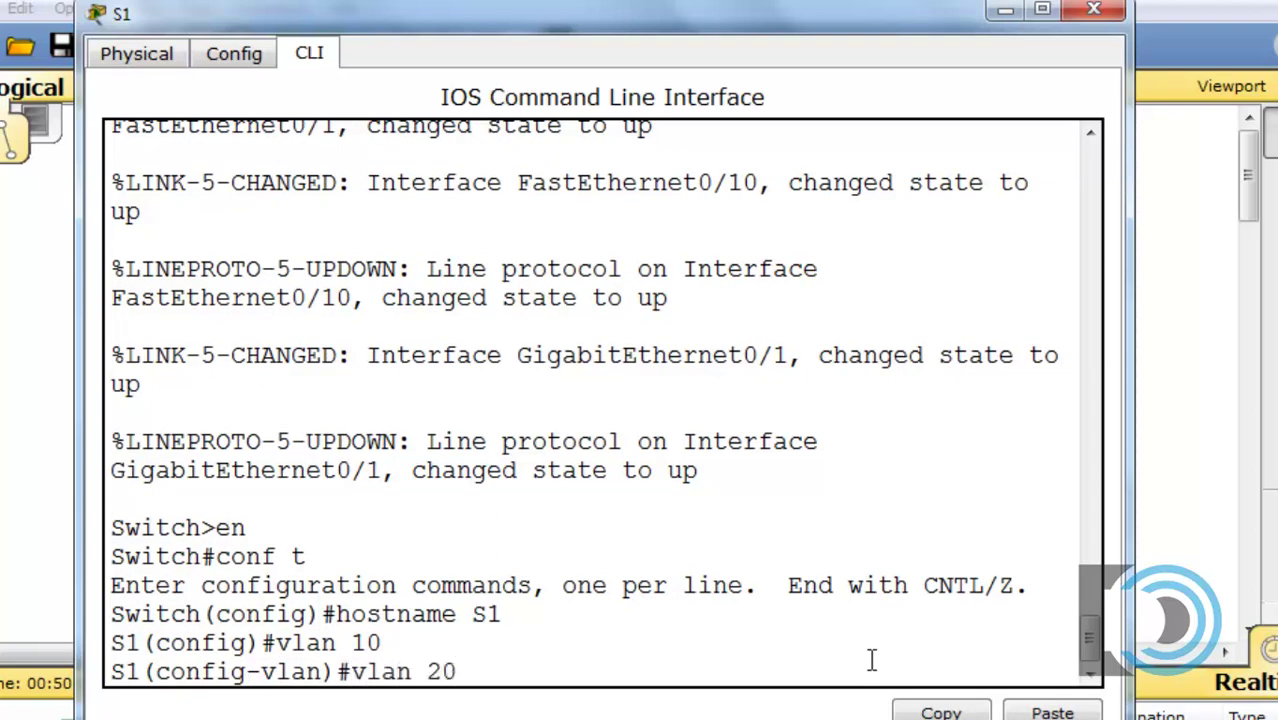
pyautogui.press('Return')
pyautogui.hotkey('ctrl', 'z')
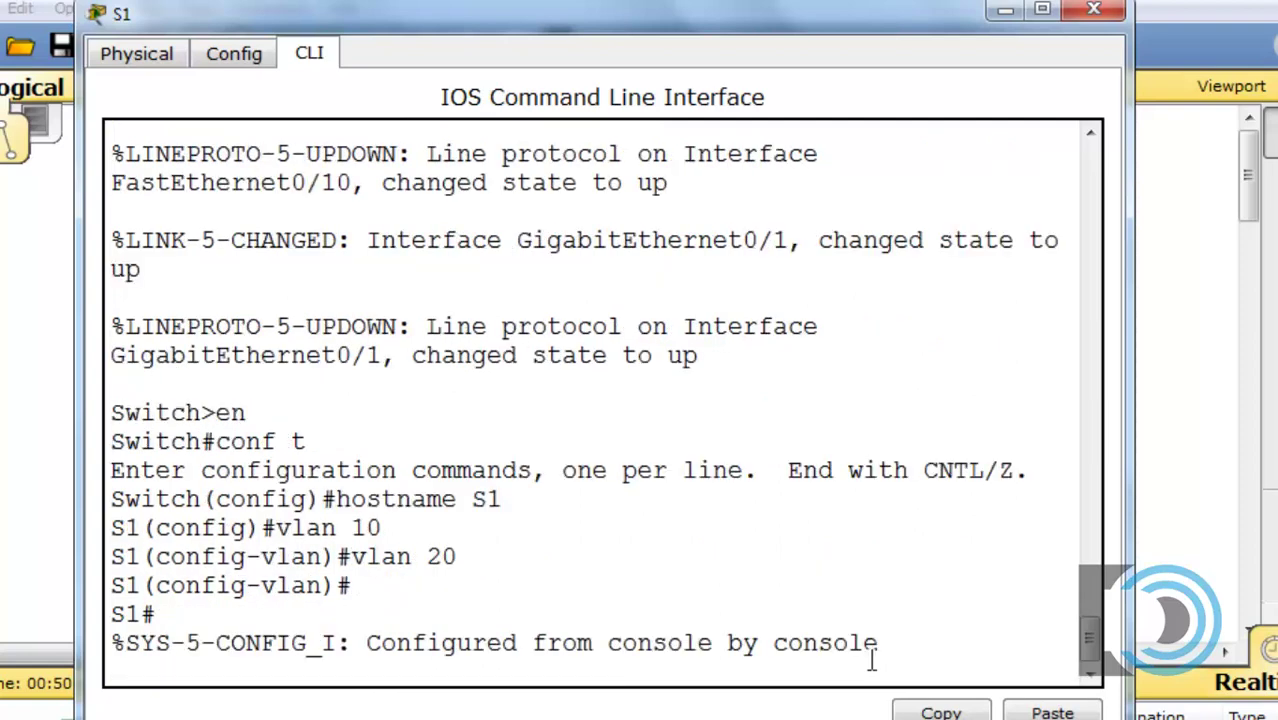
# Show switch S1's VLAN table, widen its window, and examine the VLAN 10 and VLAN 20 entries and their ports
pyautogui.press('Return')
pyautogui.write('show vlan')
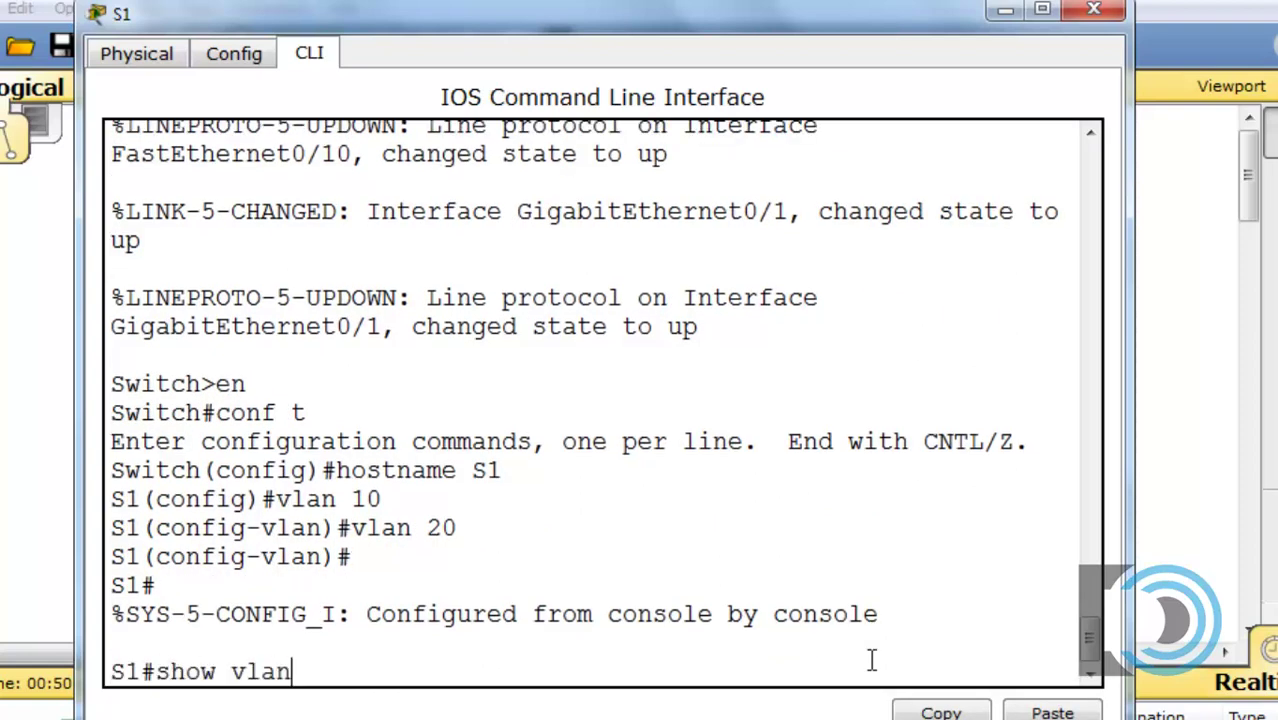
pyautogui.press('Return')
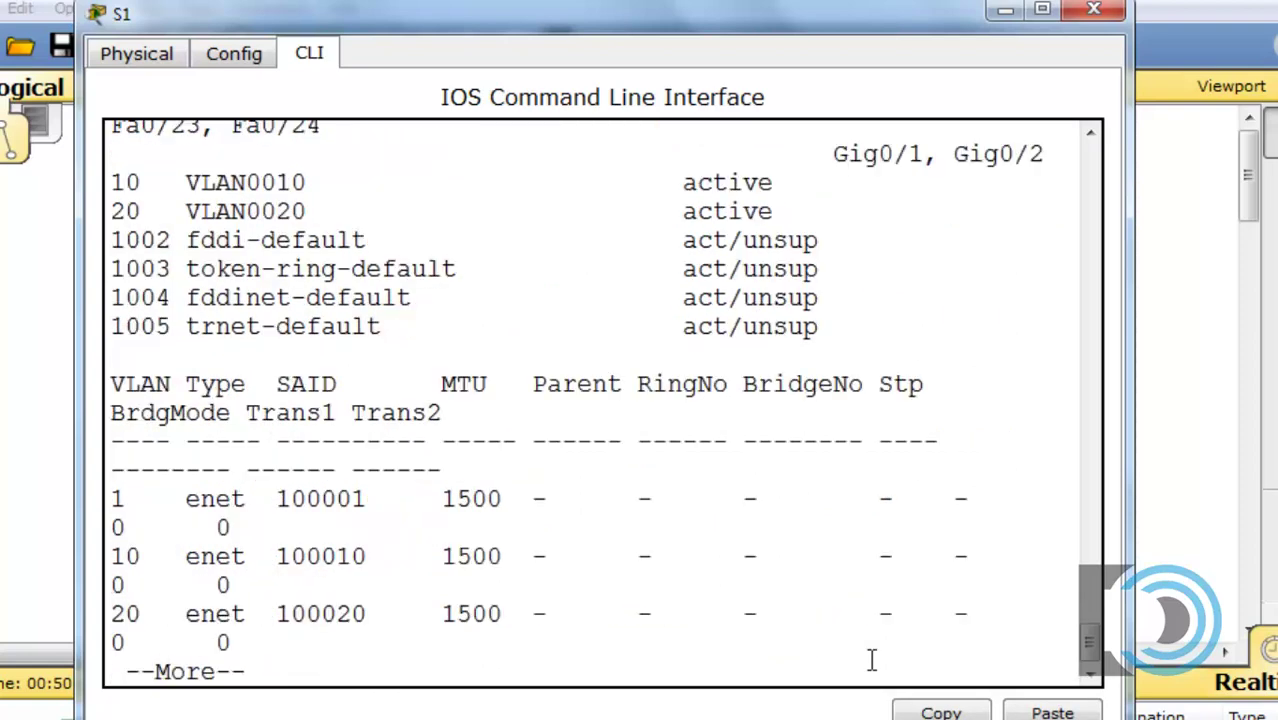
pyautogui.moveTo(1130, 385); pyautogui.dragTo(1277, 385)
pyautogui.moveTo(73, 358); pyautogui.dragTo(14, 357)
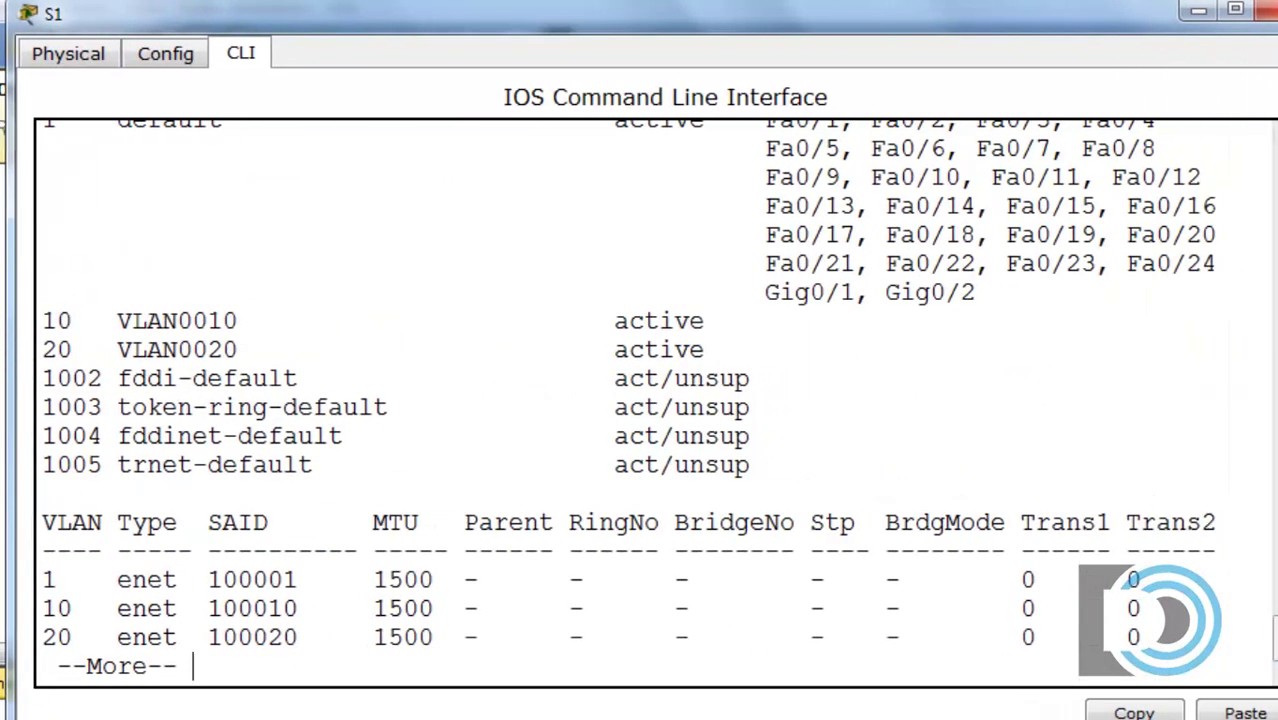
pyautogui.scroll(4, 650, 400)
pyautogui.scroll(-2, 650, 400)
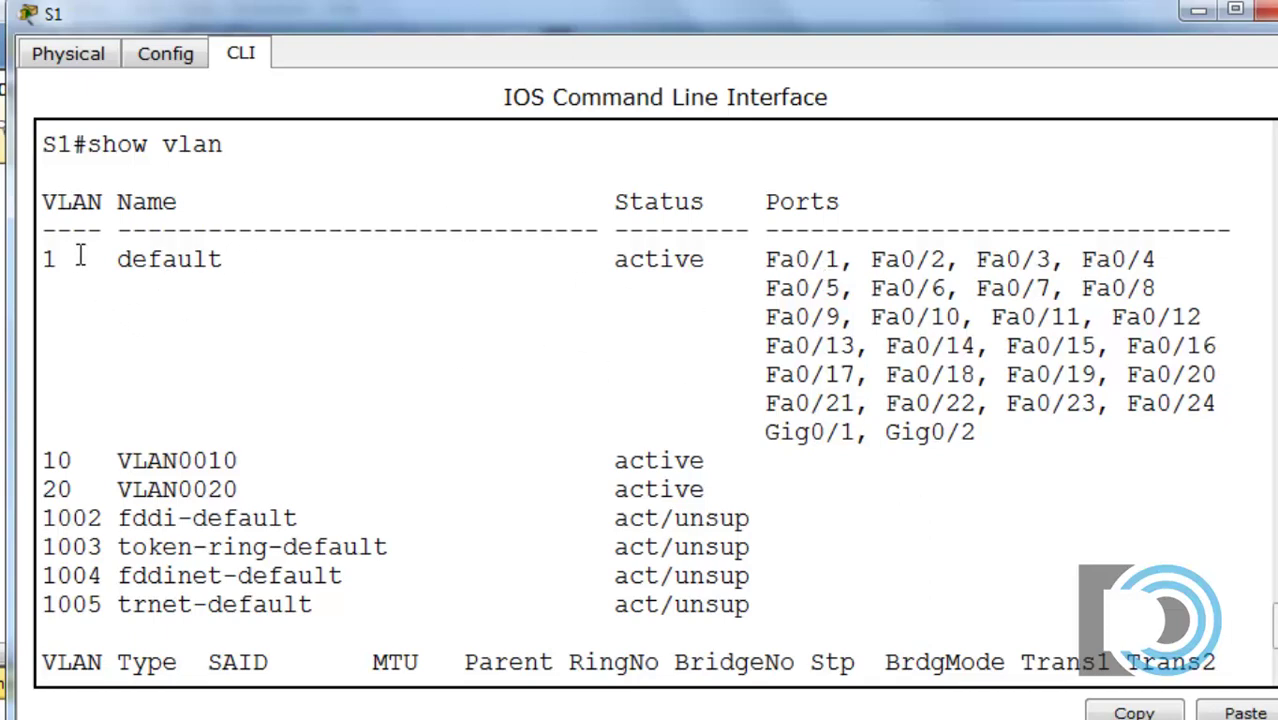
pyautogui.click(48, 458)
pyautogui.moveTo(42, 489); pyautogui.dragTo(271, 489)
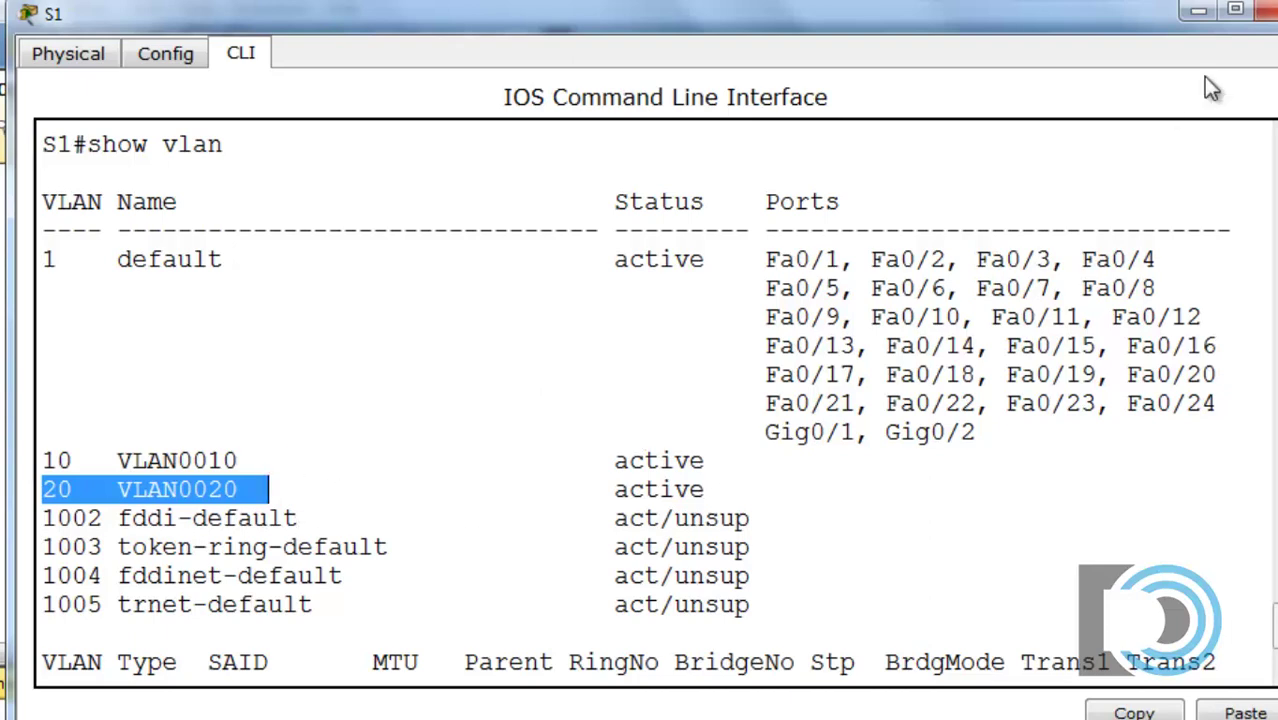
pyautogui.click(1199, 10)
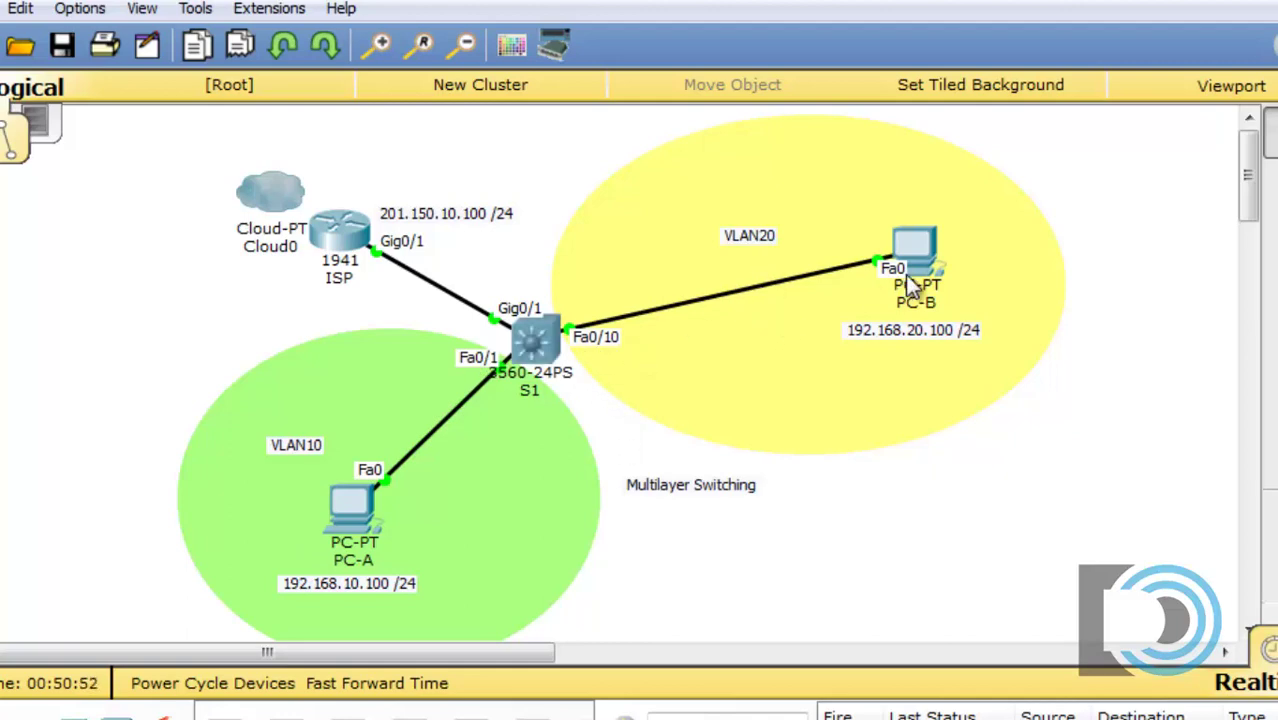
# Reopen S1's command line, page to the end of the VLAN listing, and enter interface configuration for f0/1
pyautogui.click(530, 342)
pyautogui.click(527, 566)
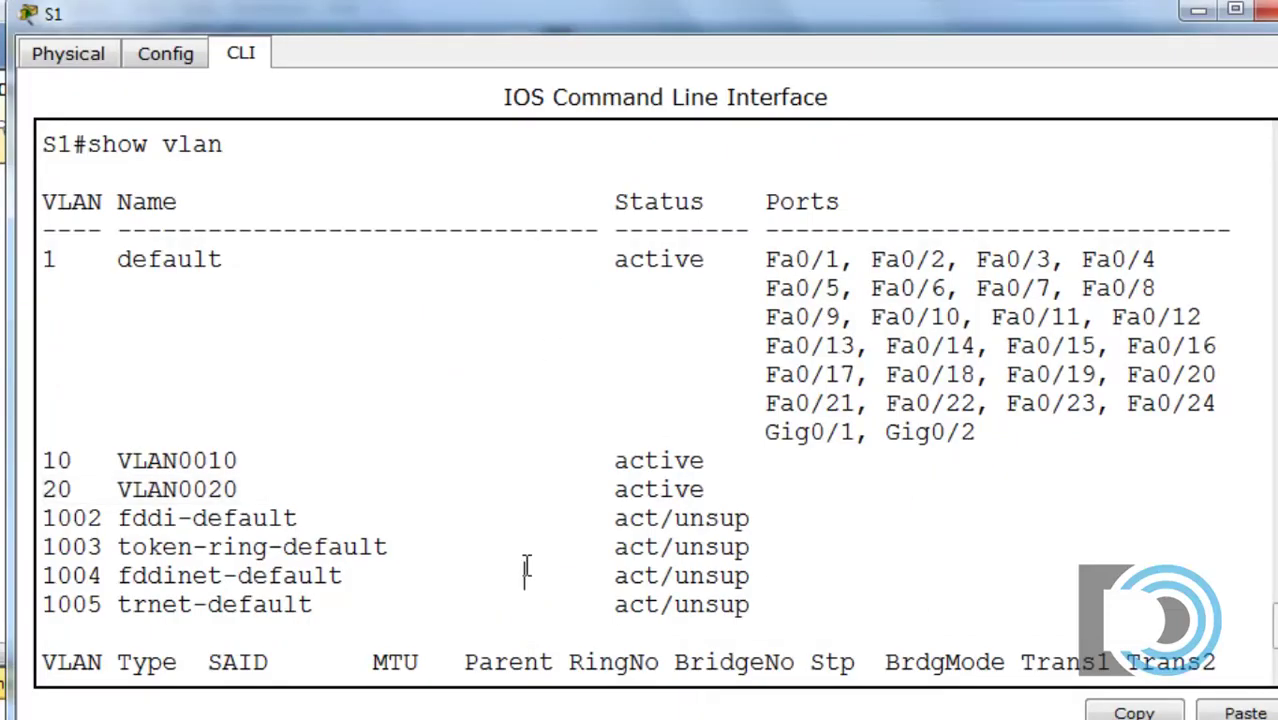
pyautogui.scroll(-2, 646, 640)
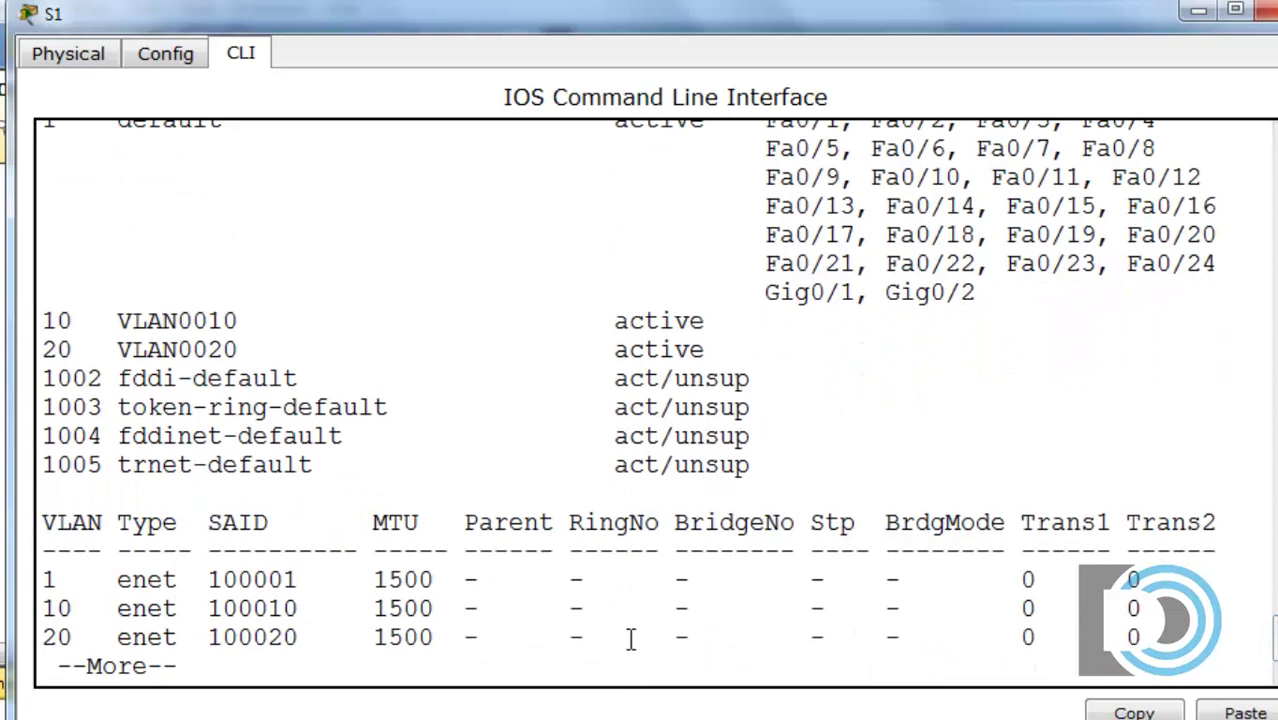
pyautogui.press('space')
pyautogui.write('conf t')
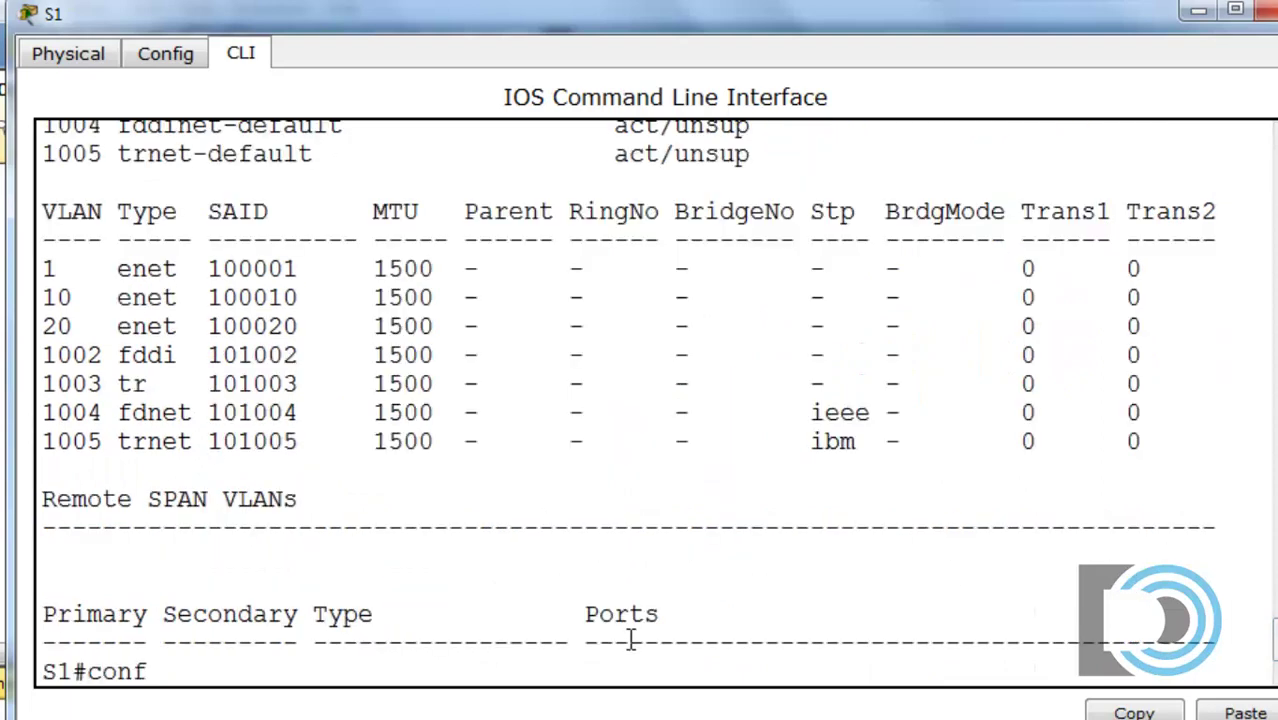
pyautogui.press('Return')
pyautogui.write('in')
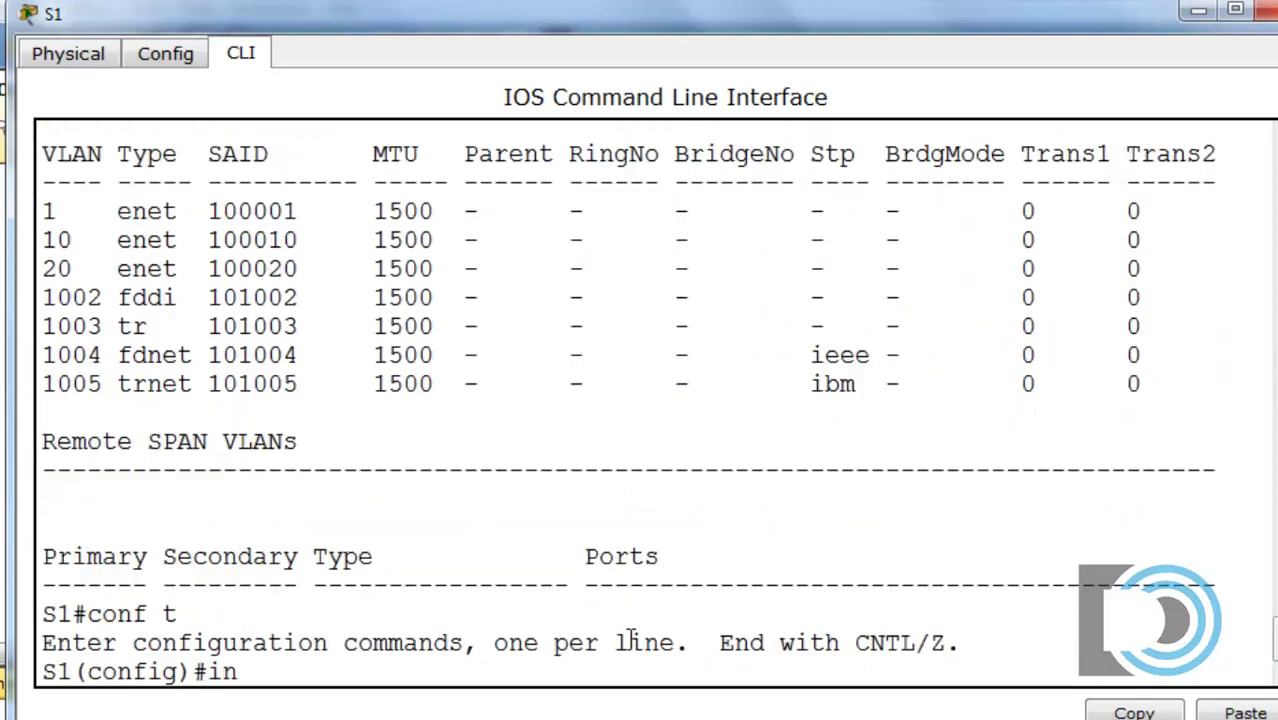
pyautogui.write('t f0/1')
pyautogui.press('Return')
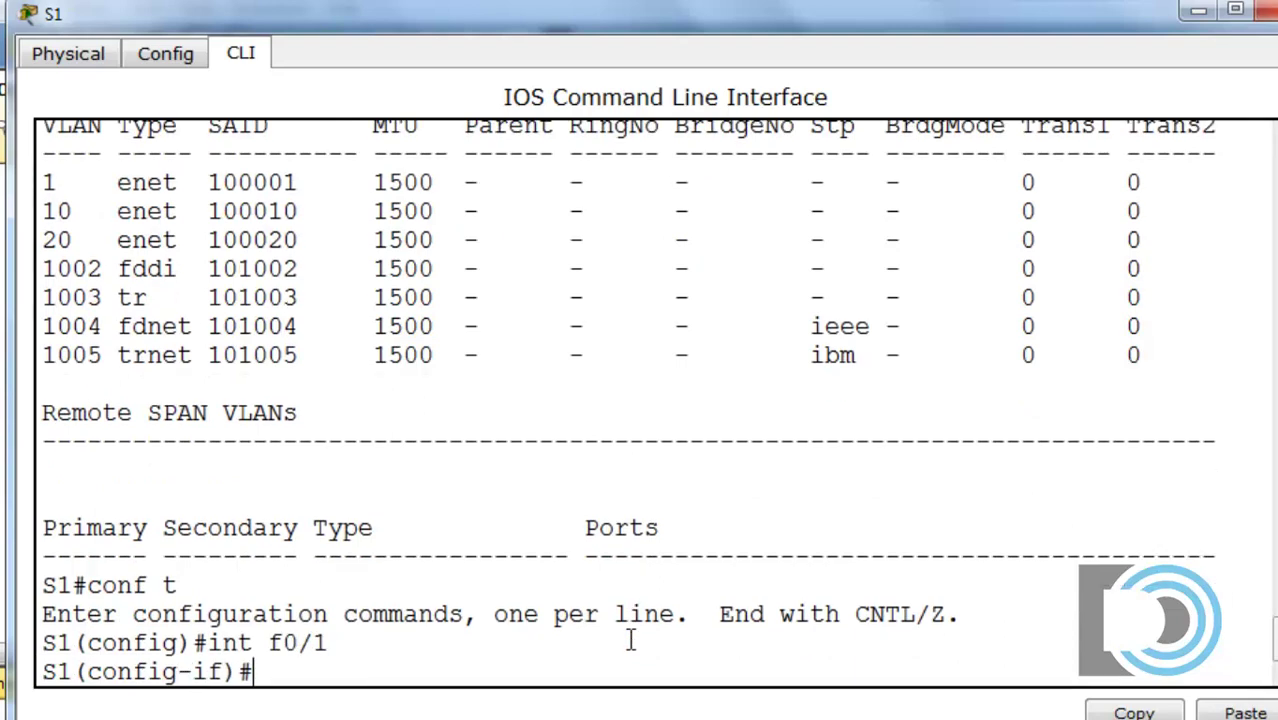
# Set interface f0/1 to switchport access mode and assign it to VLAN 10
pyautogui.write('switchport')
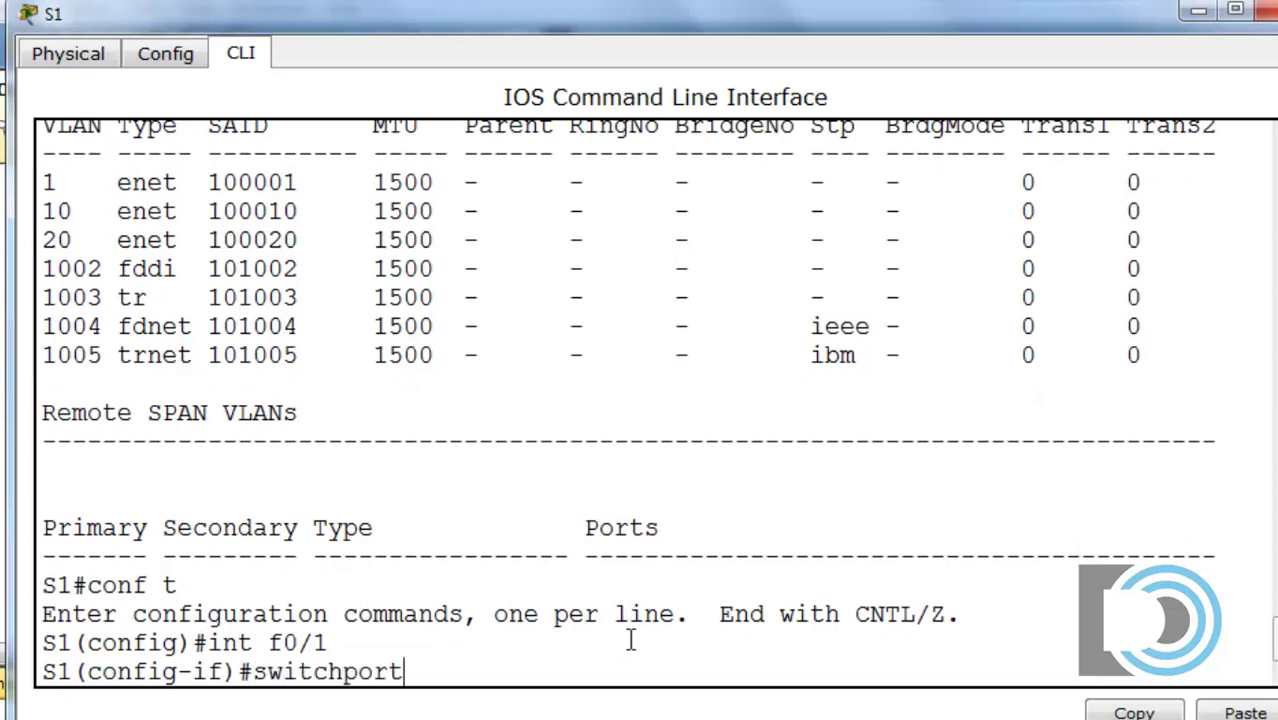
pyautogui.write(' mode access')
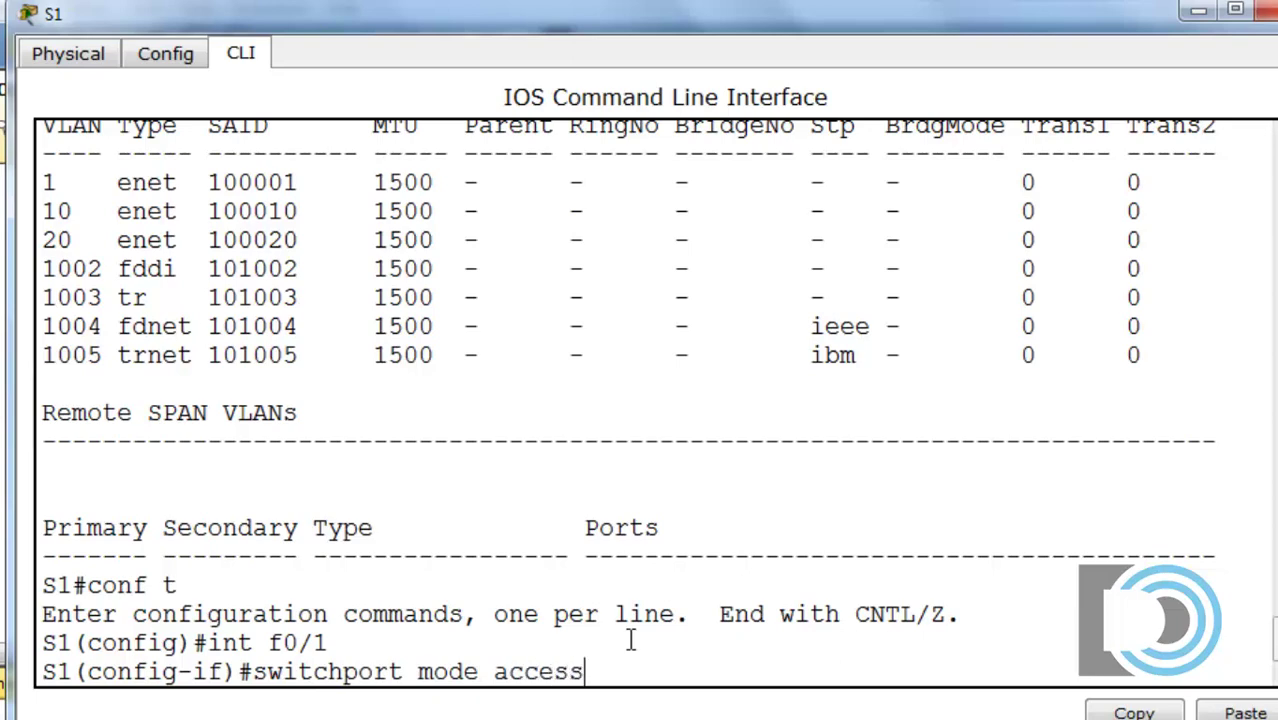
pyautogui.press('Return')
pyautogui.write('switchport access vlan ')
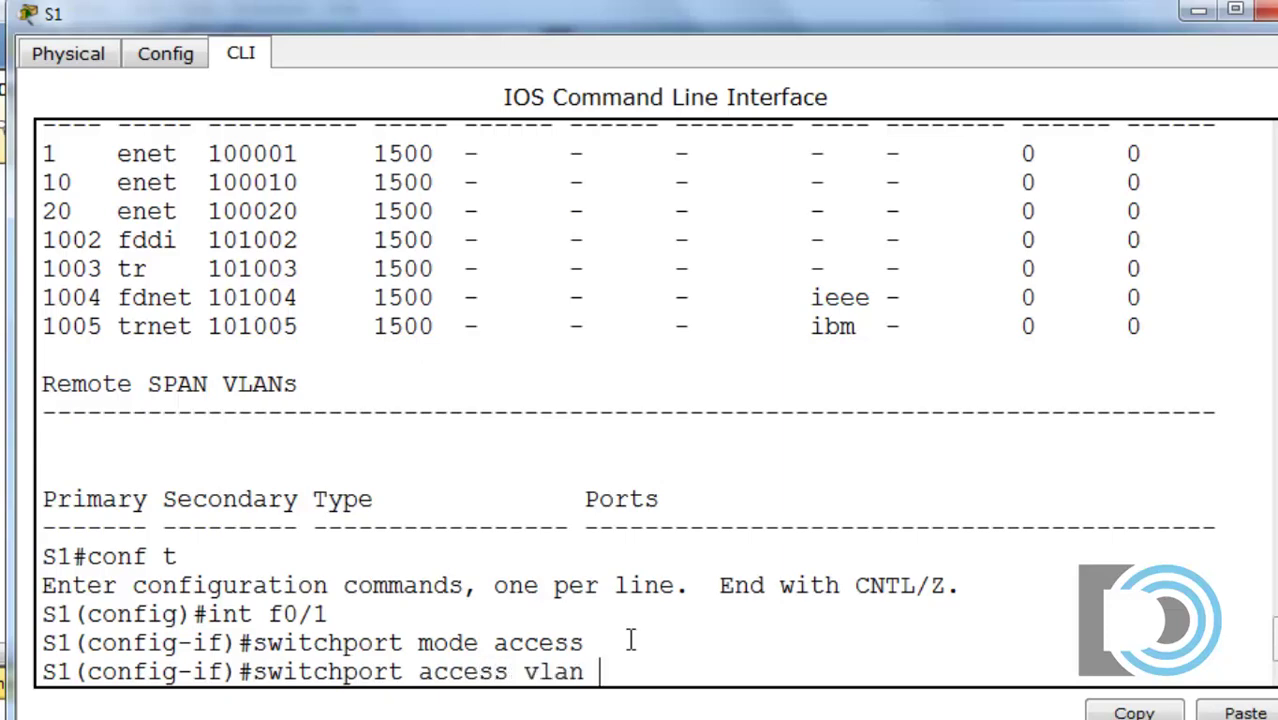
pyautogui.write('10')
pyautogui.press('Return')
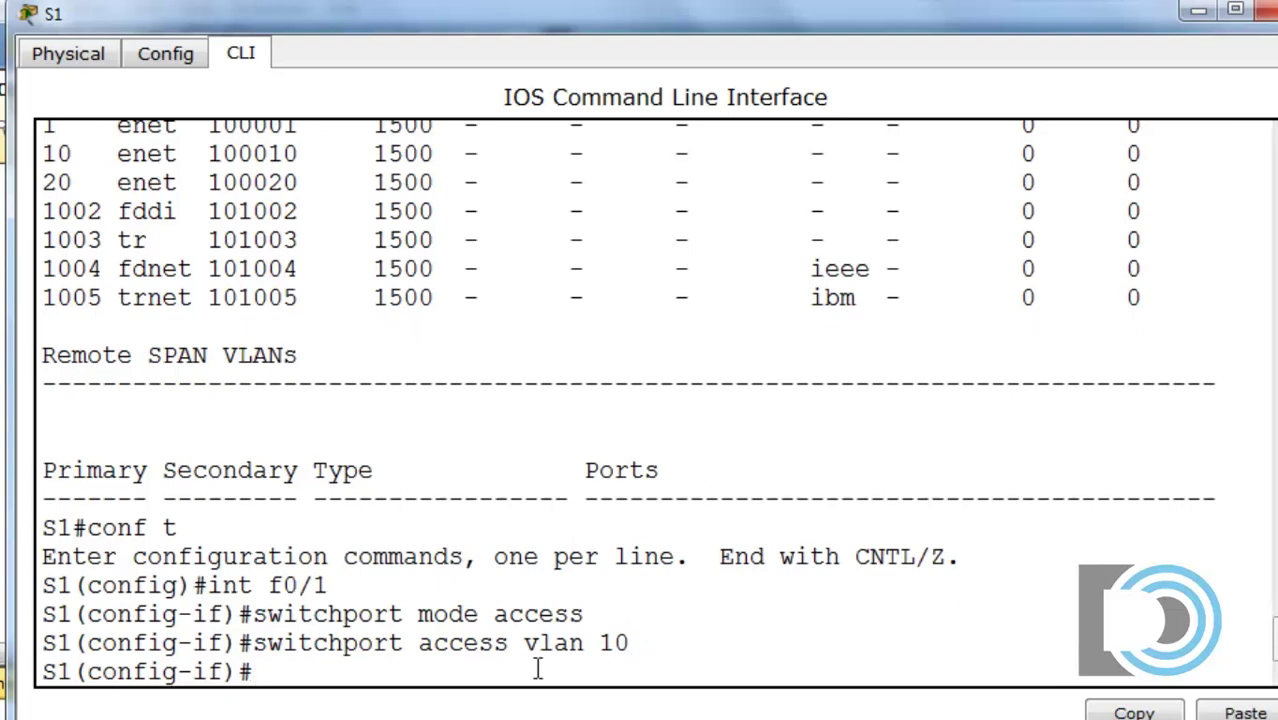
# Switch to interface f0/10 and set it to switchport access mode
pyautogui.press('Up')
pyautogui.press('Up')
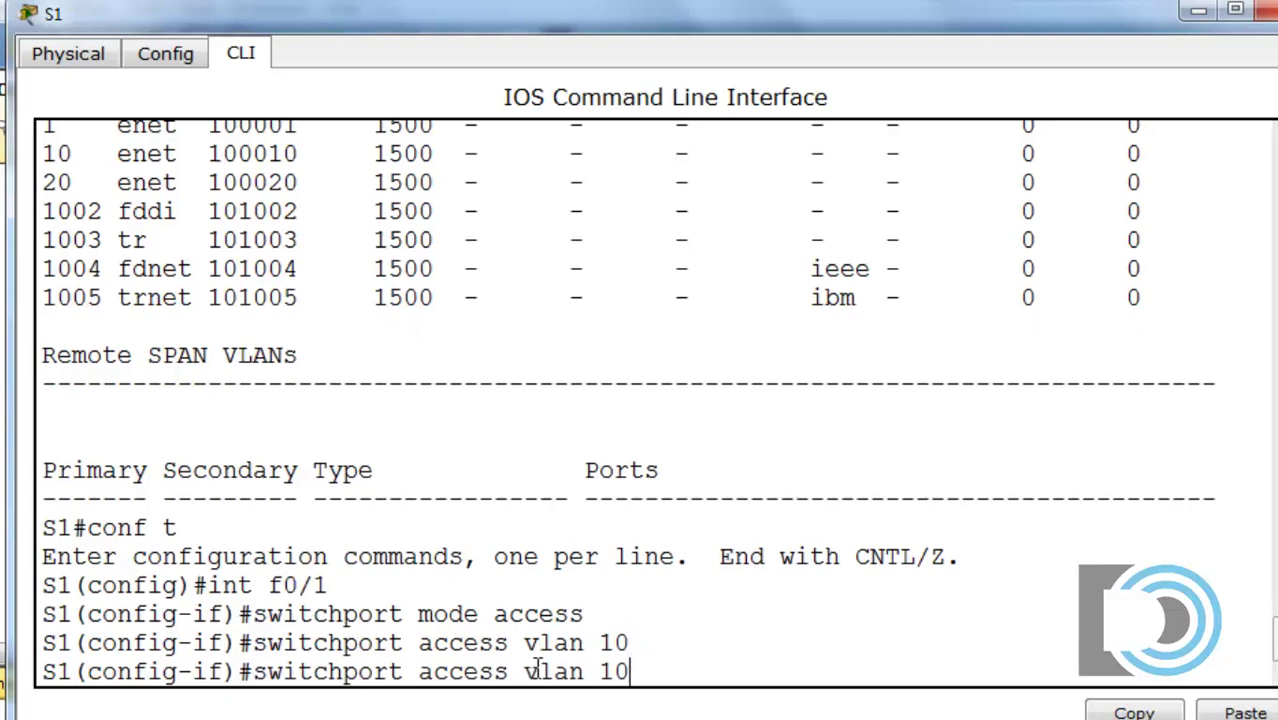
pyautogui.press('Up')
pyautogui.write('0')
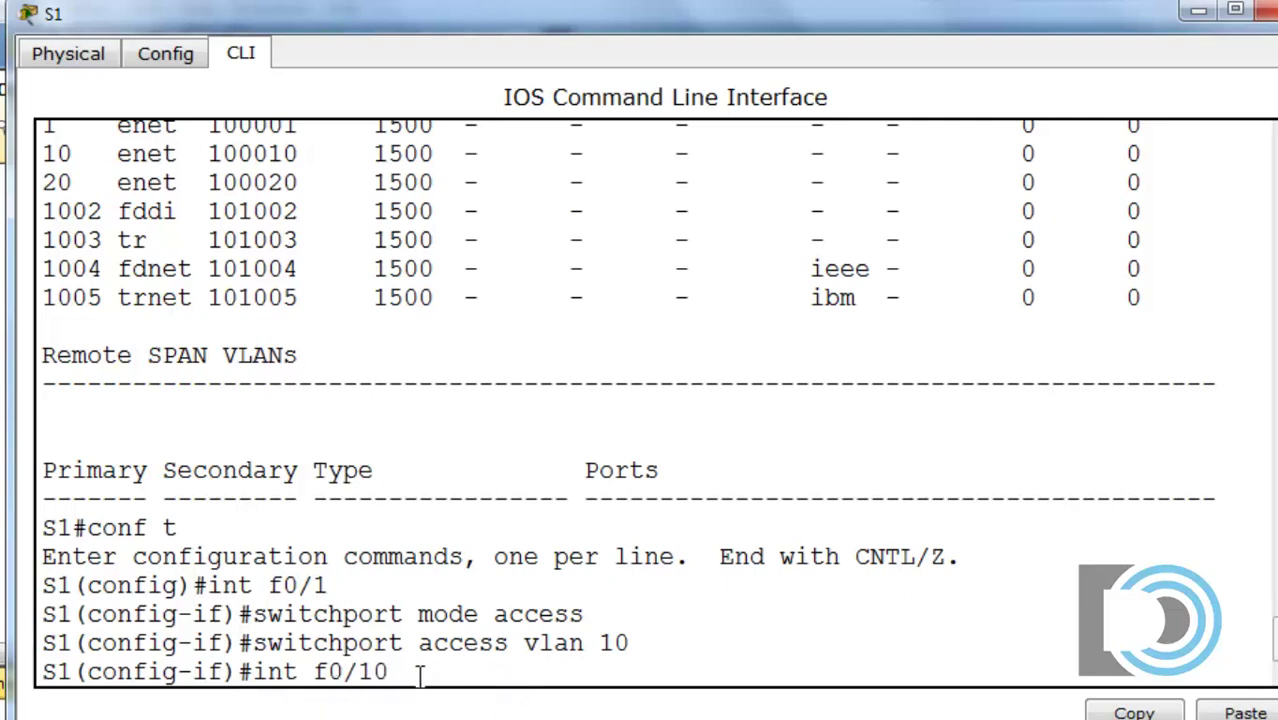
pyautogui.press('Return')
pyautogui.press('Up')
pyautogui.press('Up')
pyautogui.press('Up')
pyautogui.press('Return')
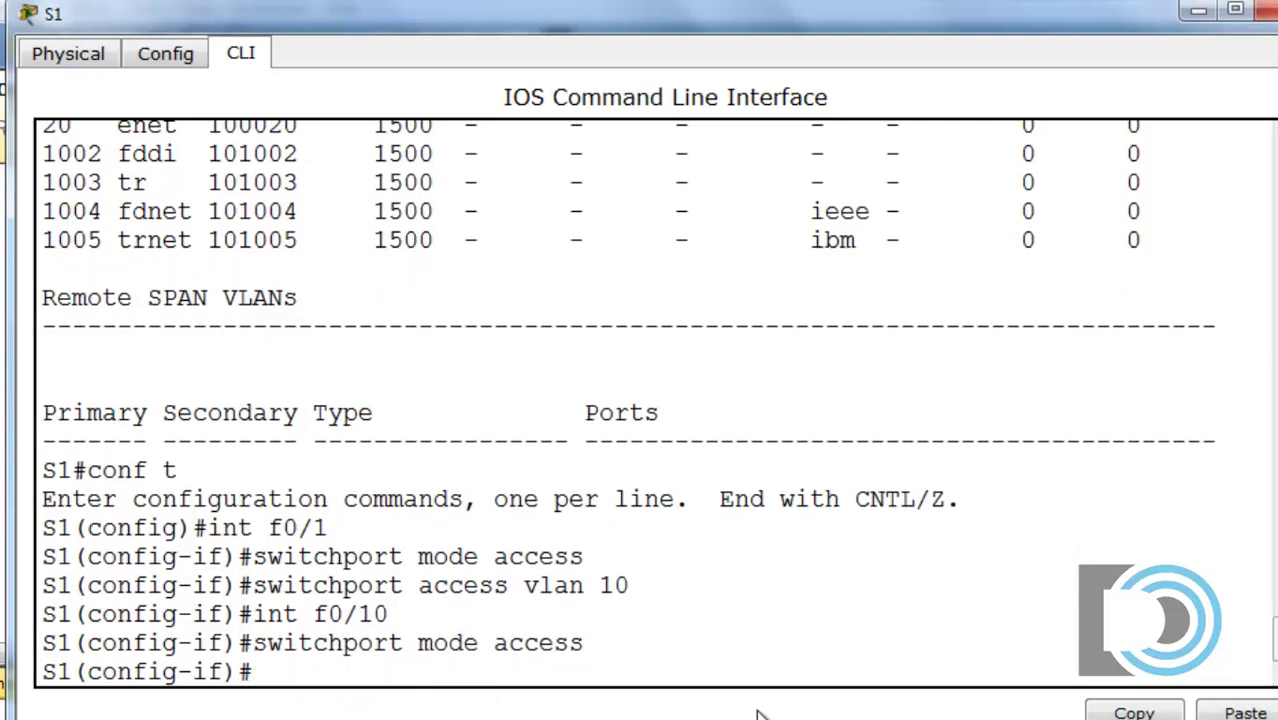
# Assign interface f0/10 to access VLAN 20 and minimize the S1 window
pyautogui.press('Up')
pyautogui.press('Up')
pyautogui.press('Up')
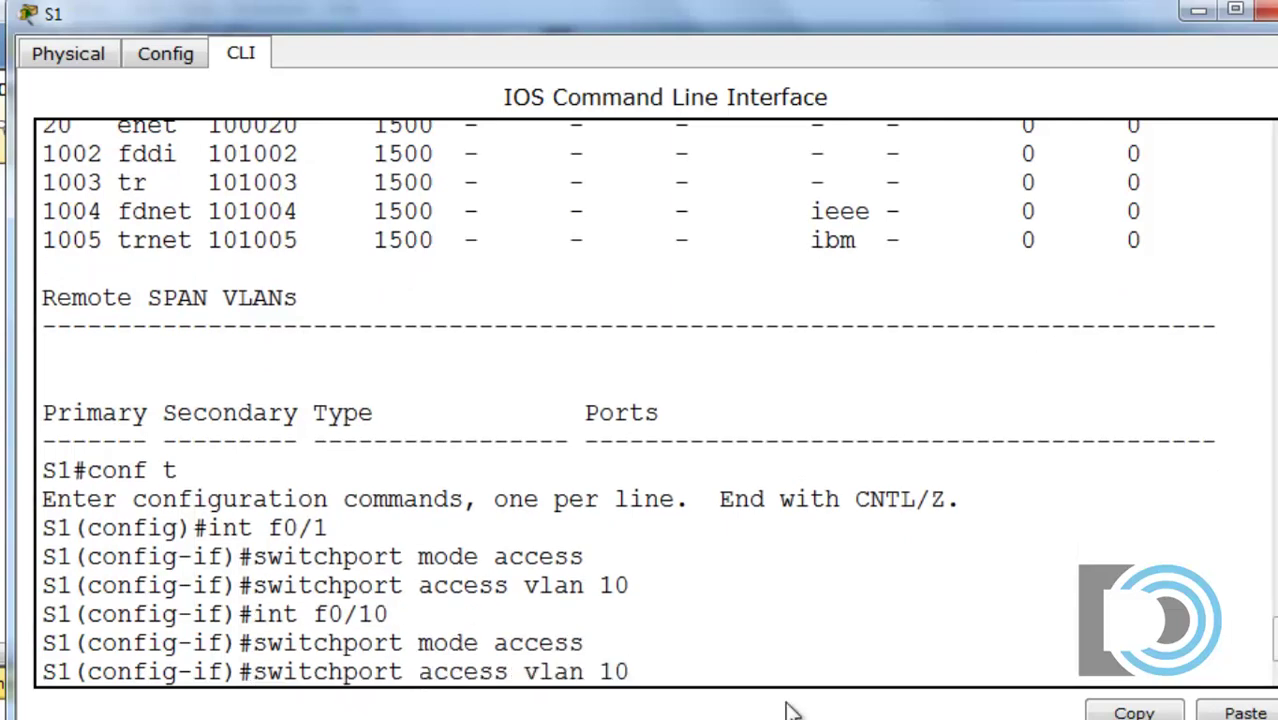
pyautogui.press('BackSpace')
pyautogui.press('BackSpace')
pyautogui.write('20')
pyautogui.press('Return')
pyautogui.click(1197, 11)
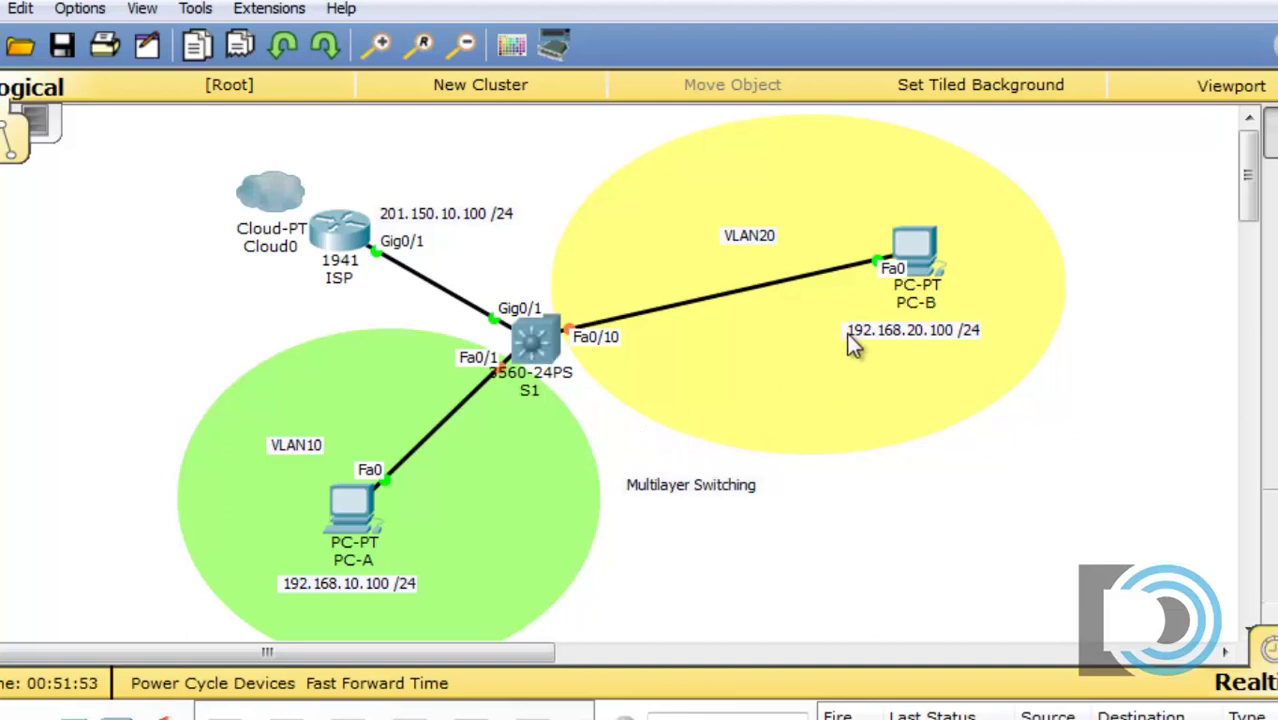
# Fast-forward the simulation time, test connectivity from PC-A's command prompt with a ping to 192.168.20.100, and close PC-A
pyautogui.moveTo(354, 545)
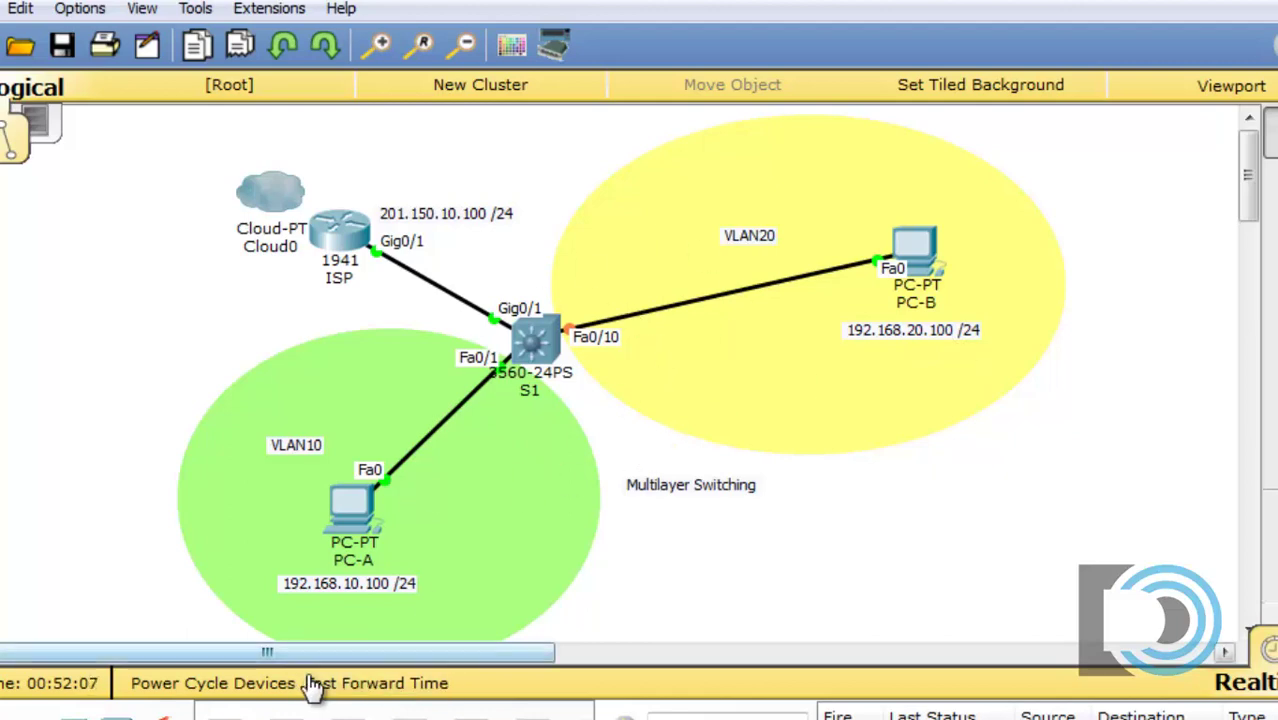
pyautogui.click(322, 684)
pyautogui.click(354, 507)
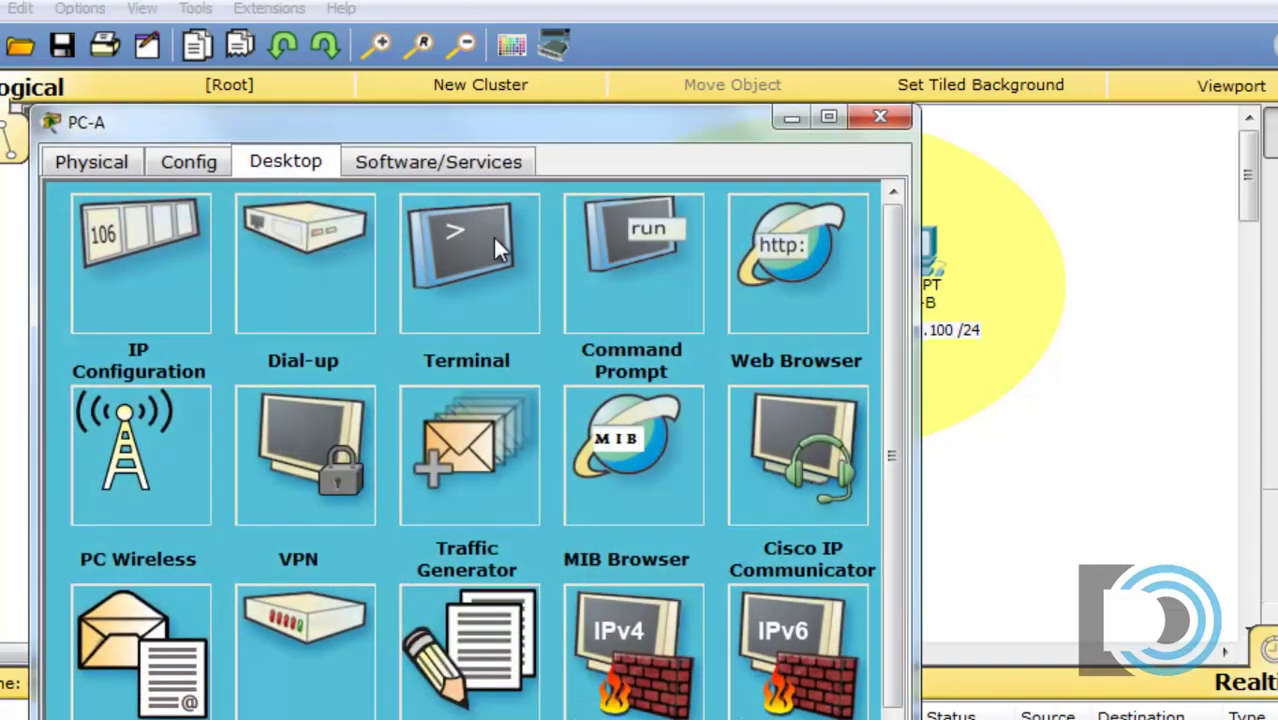
pyautogui.click(625, 250)
pyautogui.write('ping 192')
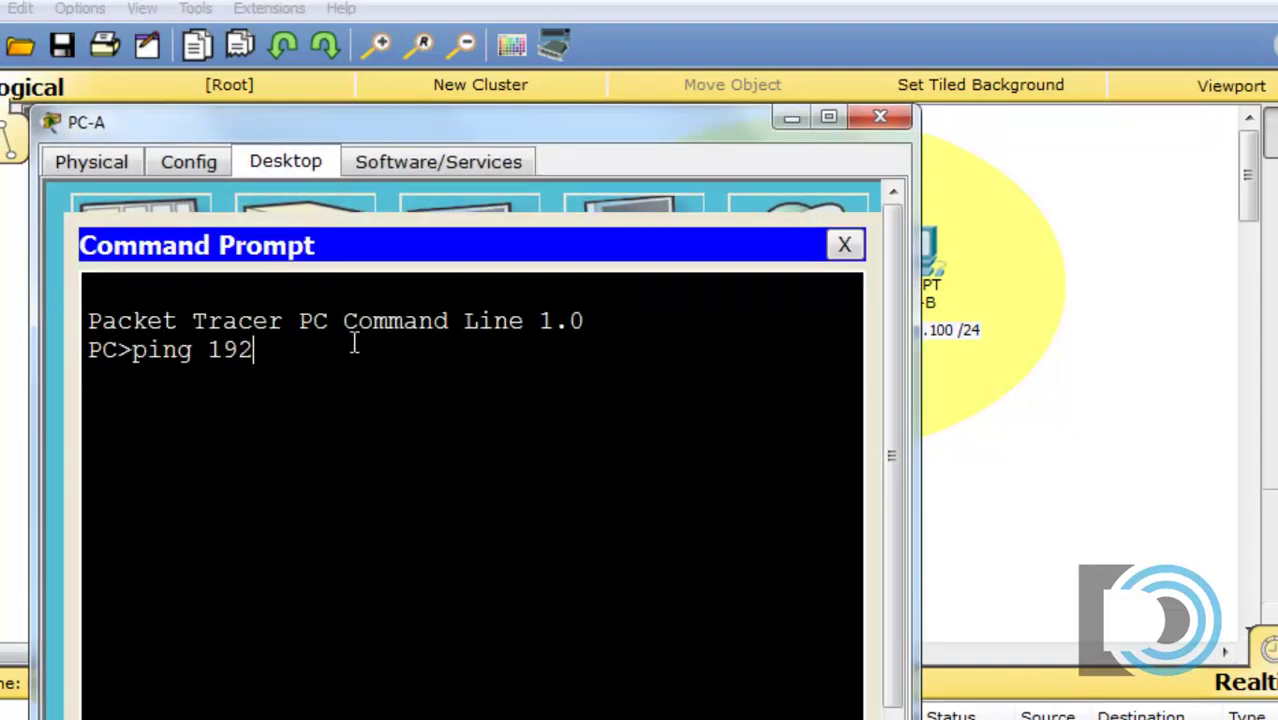
pyautogui.write('.168.20.100')
pyautogui.press('Return')
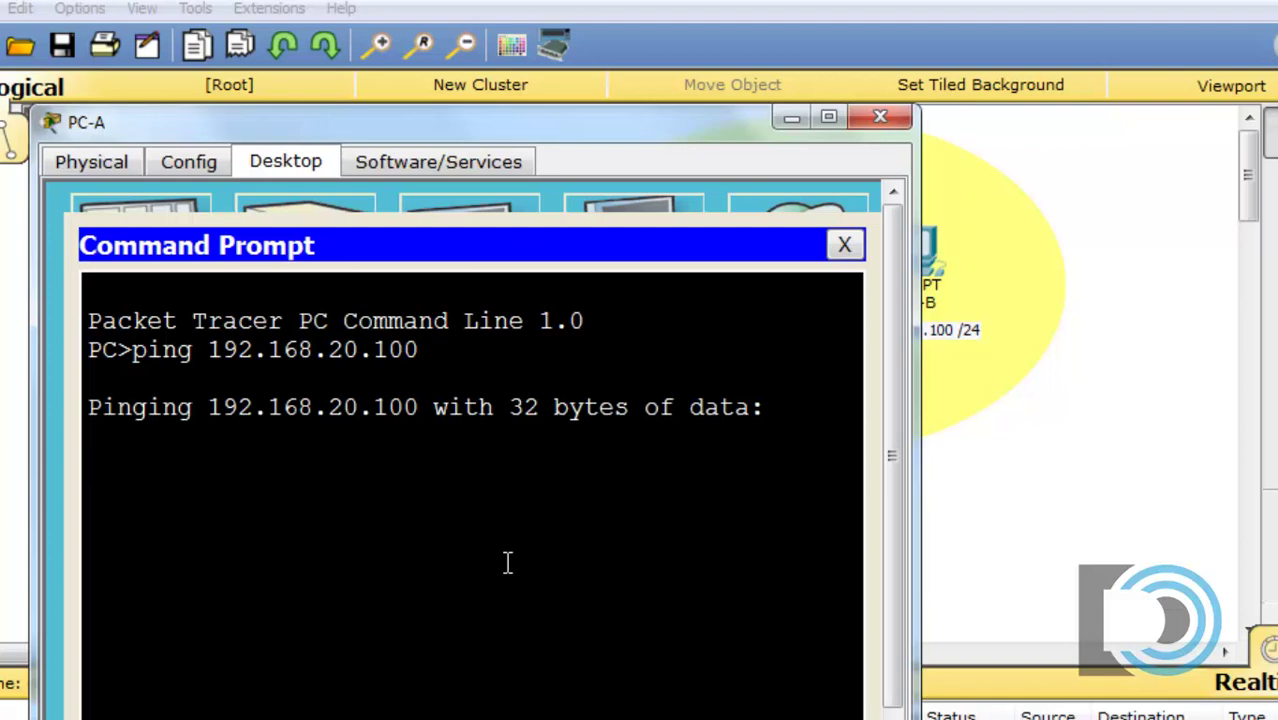
pyautogui.moveTo(475, 120); pyautogui.dragTo(511, 68)
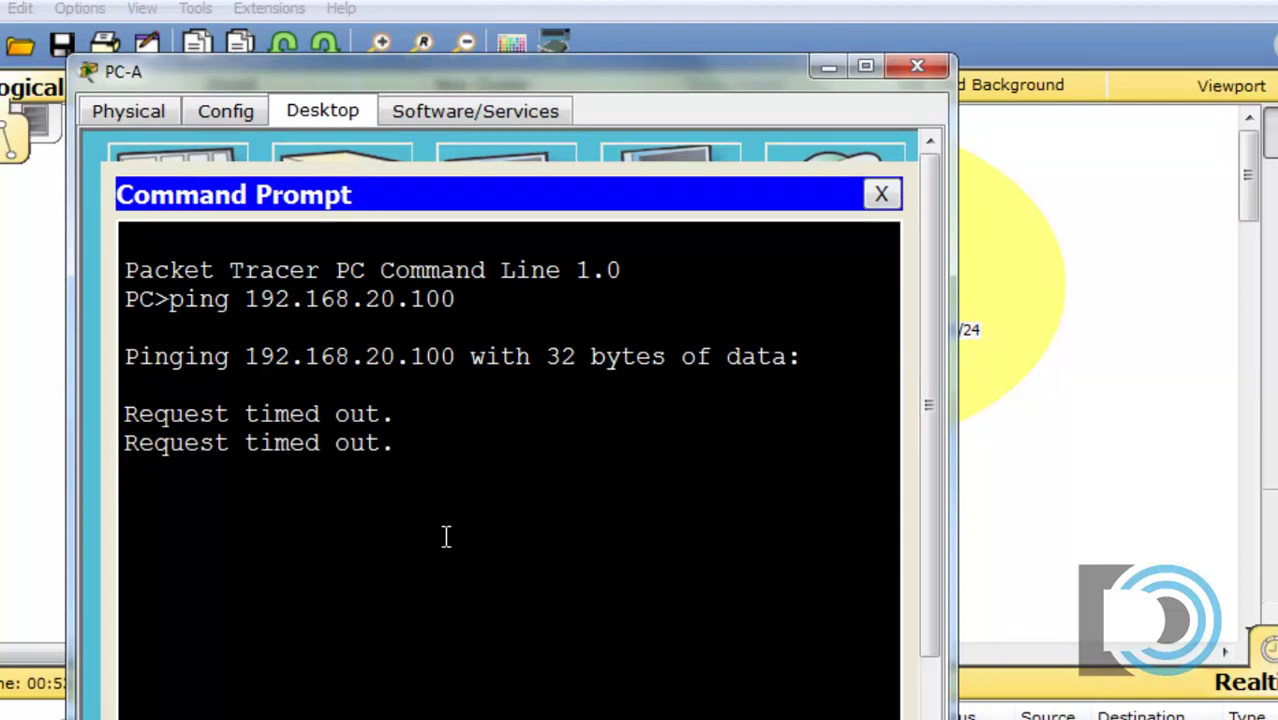
pyautogui.click(881, 194)
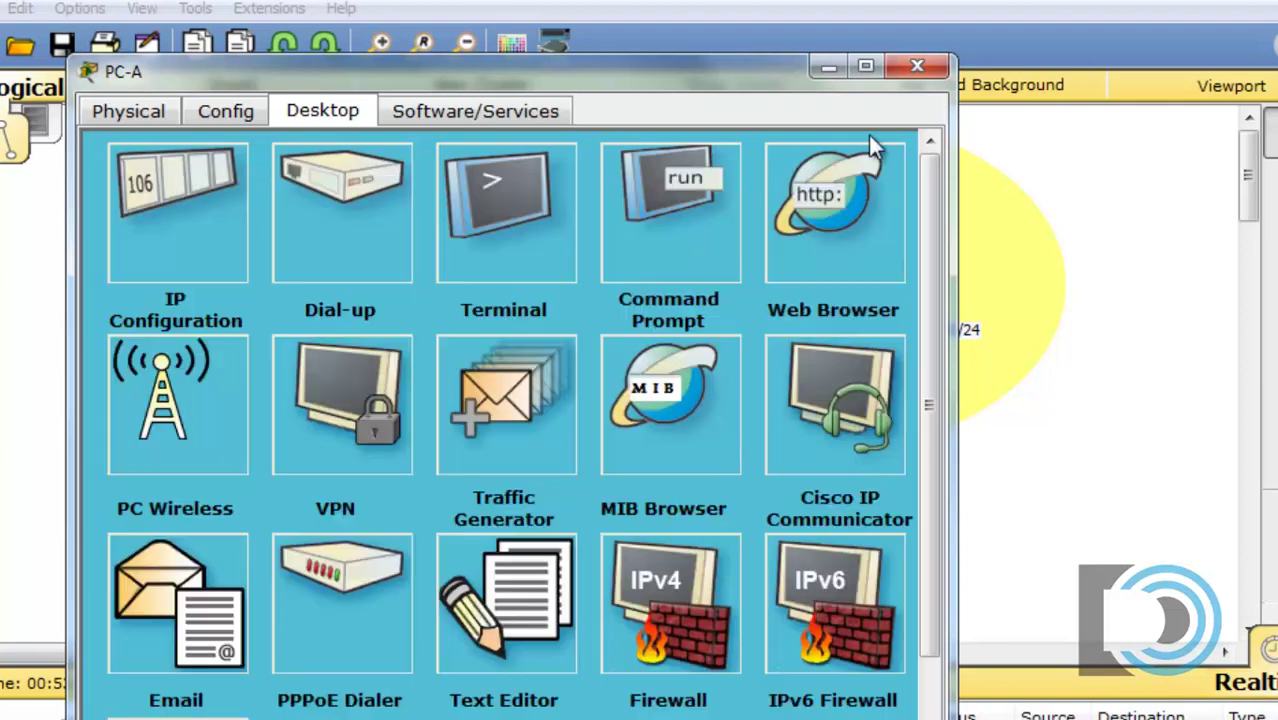
pyautogui.click(918, 68)
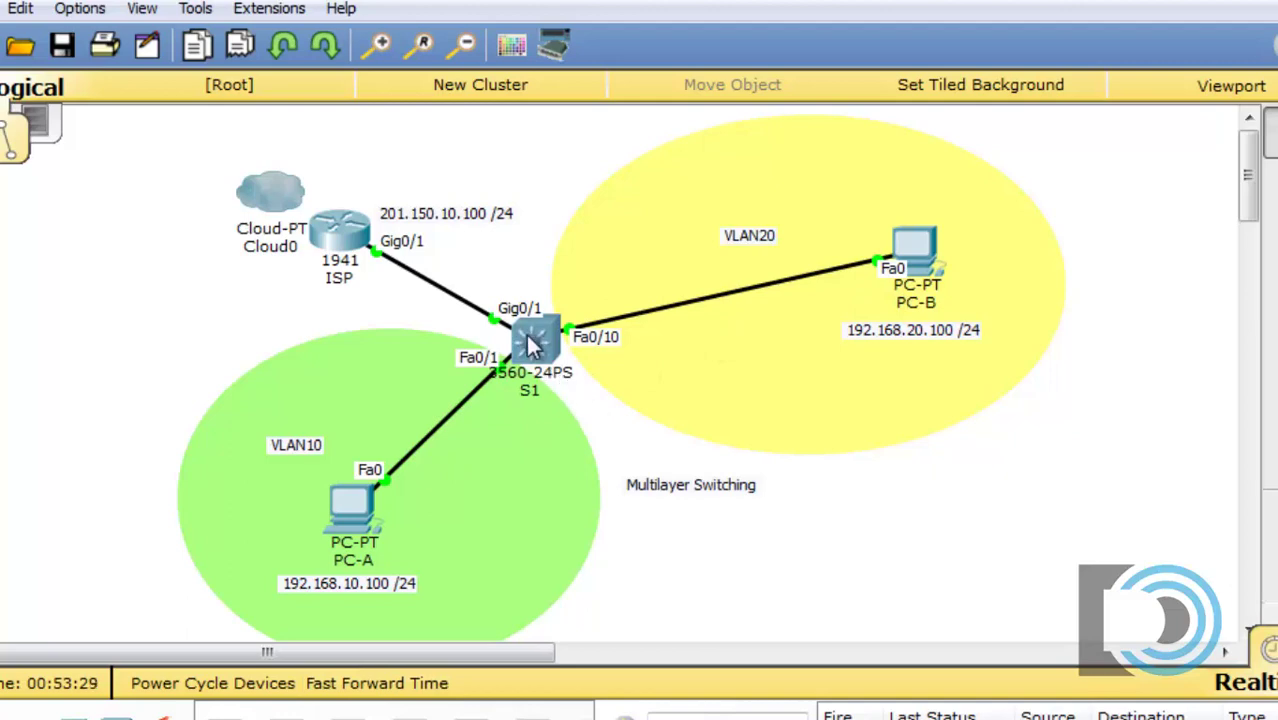
# Reopen S1's command line, leave the f0/10 configuration, and create the VLAN 10 interface
pyautogui.moveTo(556, 356)
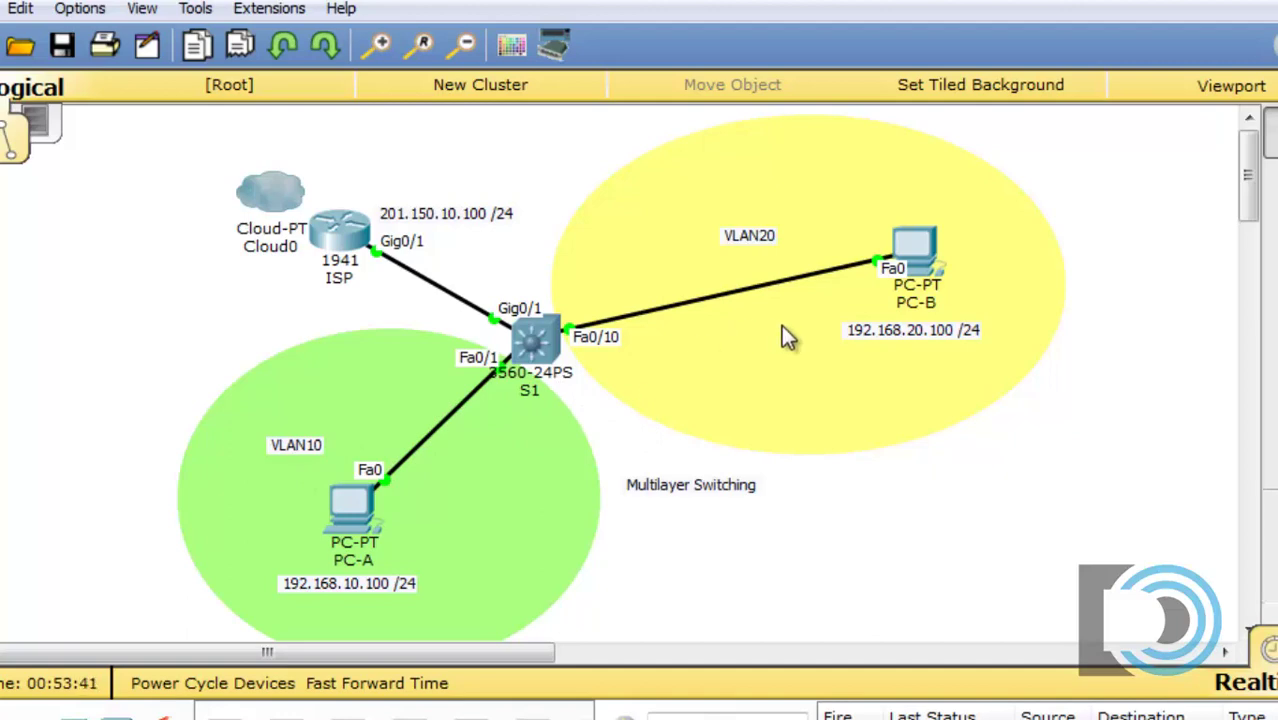
pyautogui.click(538, 338)
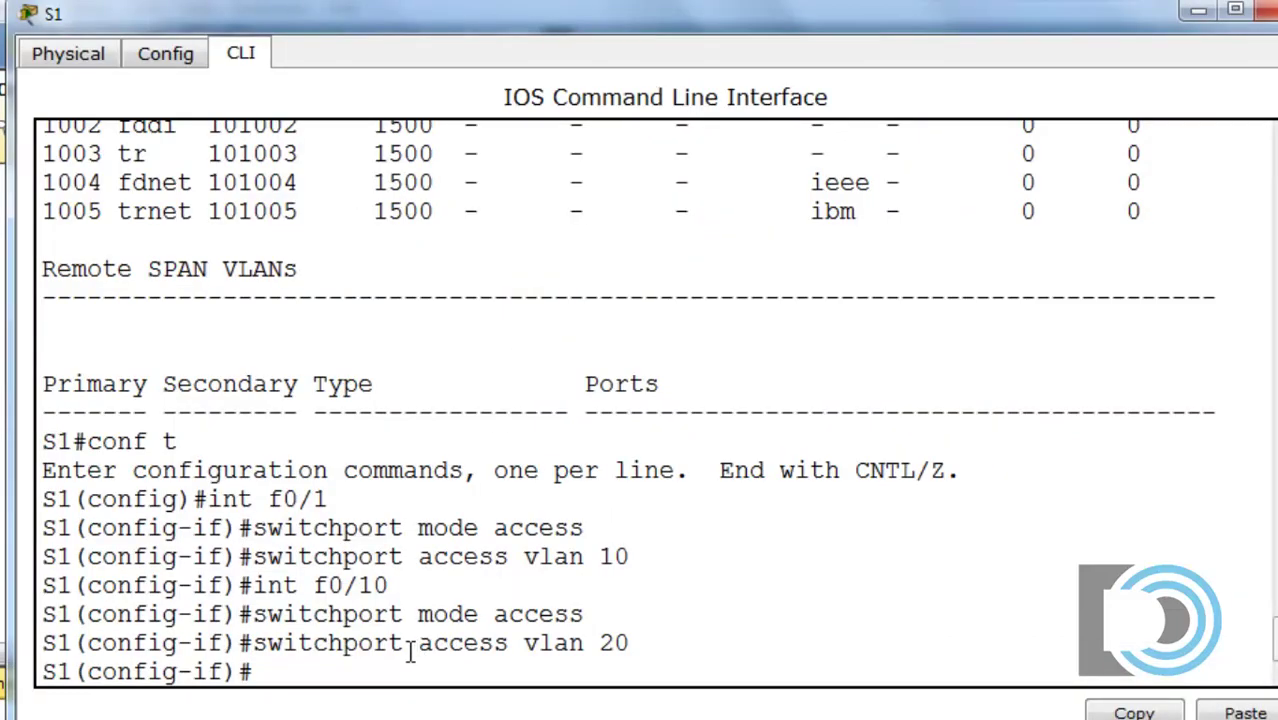
pyautogui.press('Return')
pyautogui.write('exit')
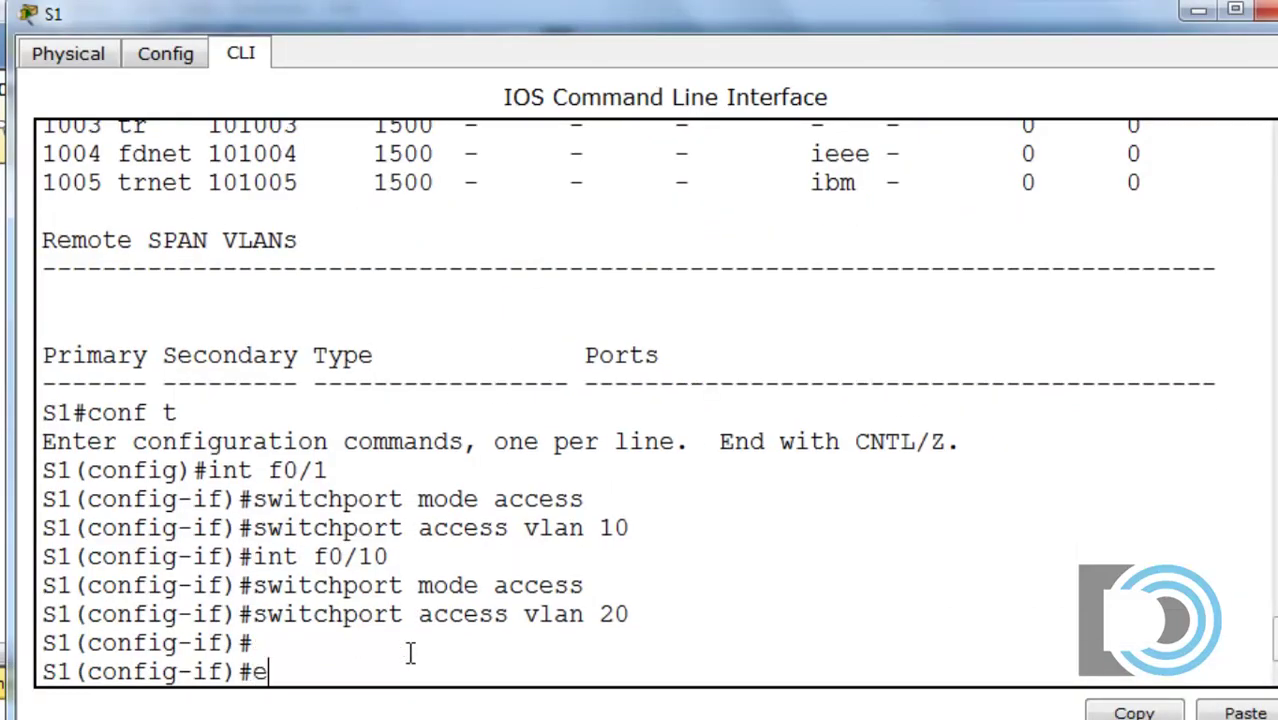
pyautogui.press('Return')
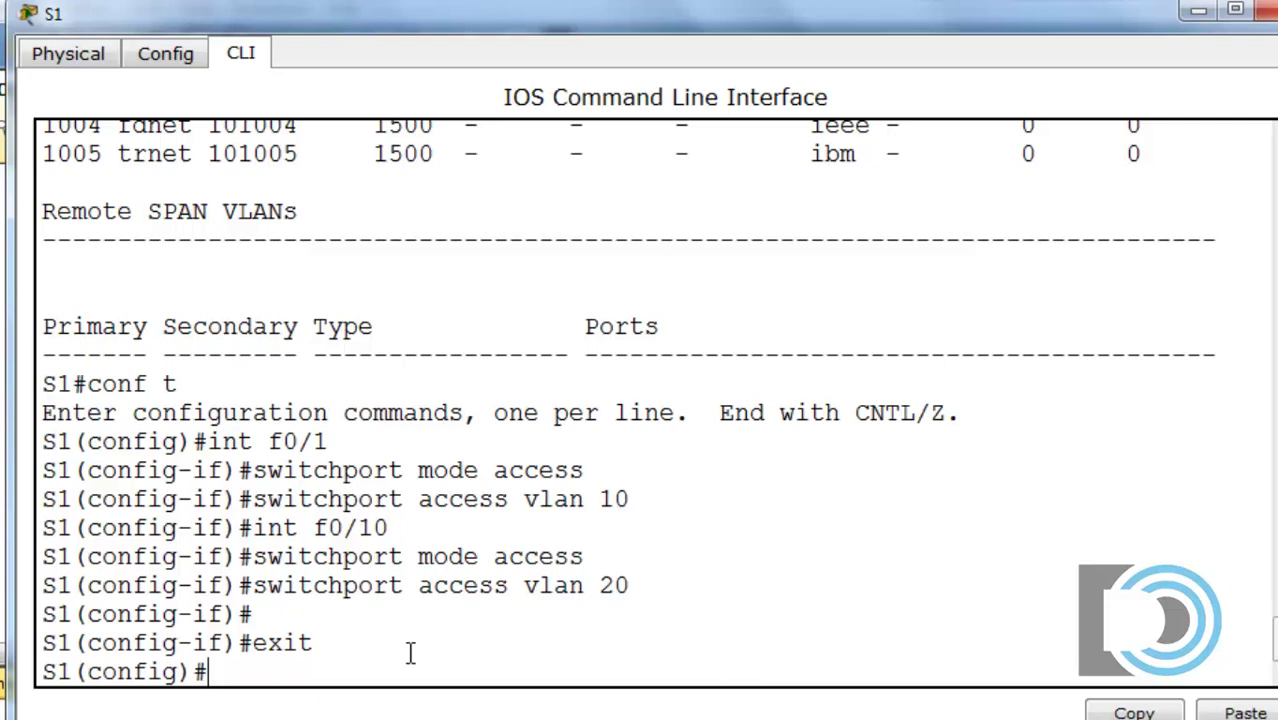
pyautogui.write('int vlan 10')
pyautogui.press('Return')
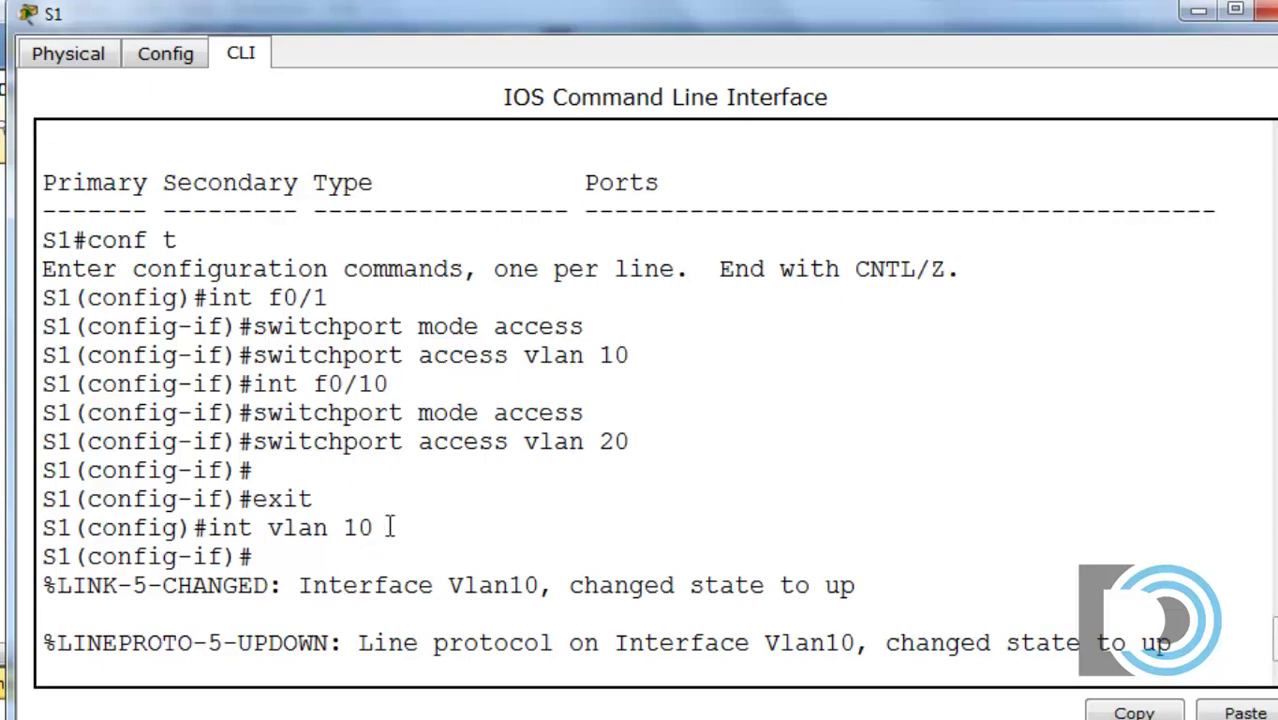
# Give the VLAN 10 interface the IP address 192.168.10.1 with mask 255.255.255.0 and enable it with no shut
pyautogui.press('Return')
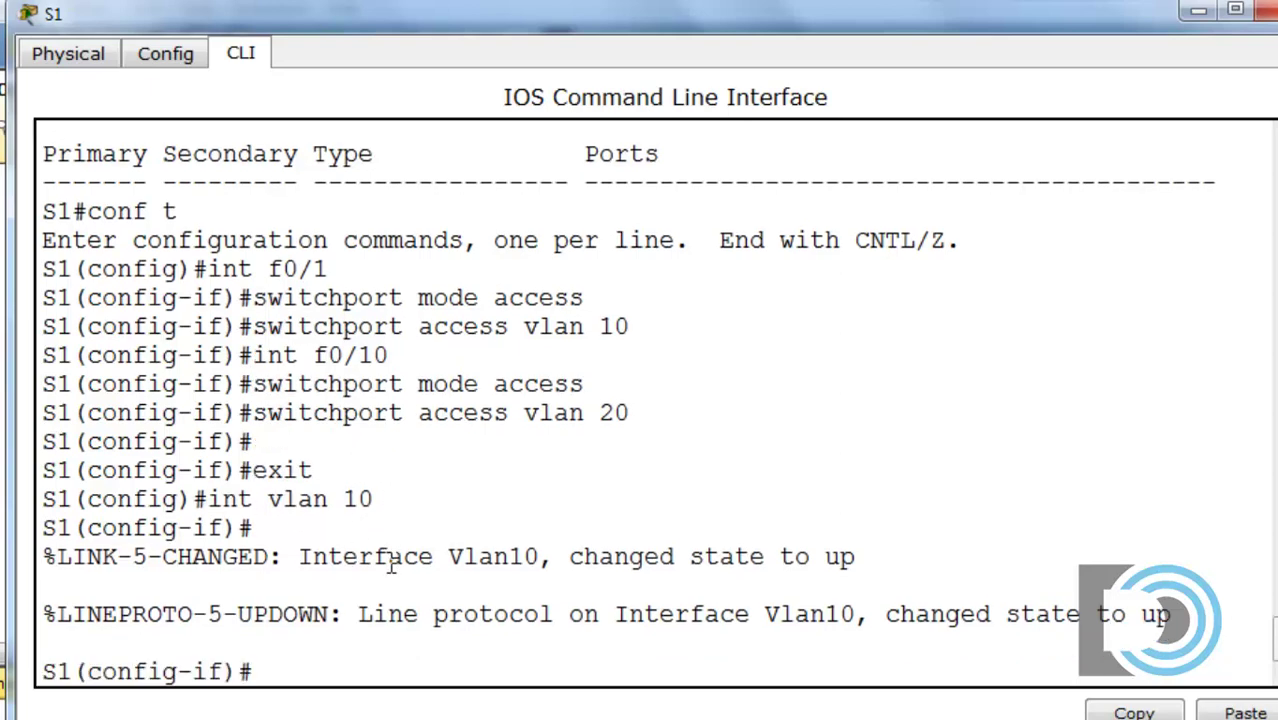
pyautogui.write('ip addres')
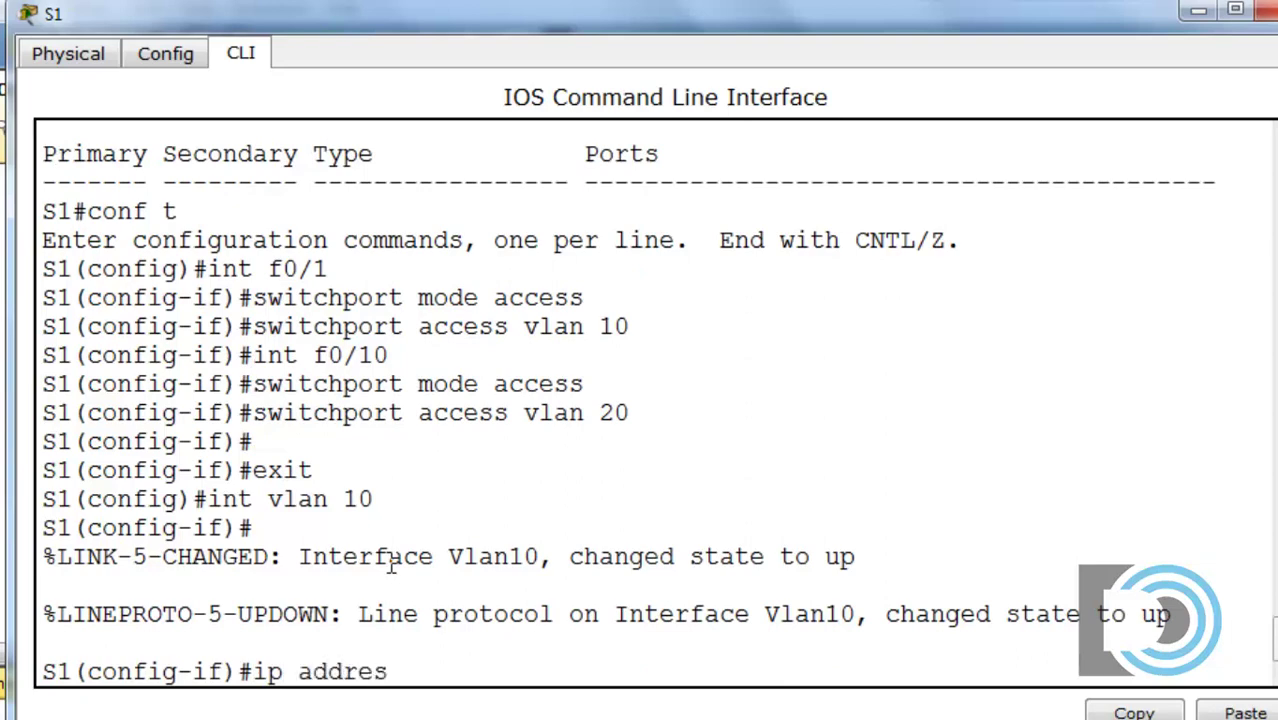
pyautogui.write('s 192.168.10.')
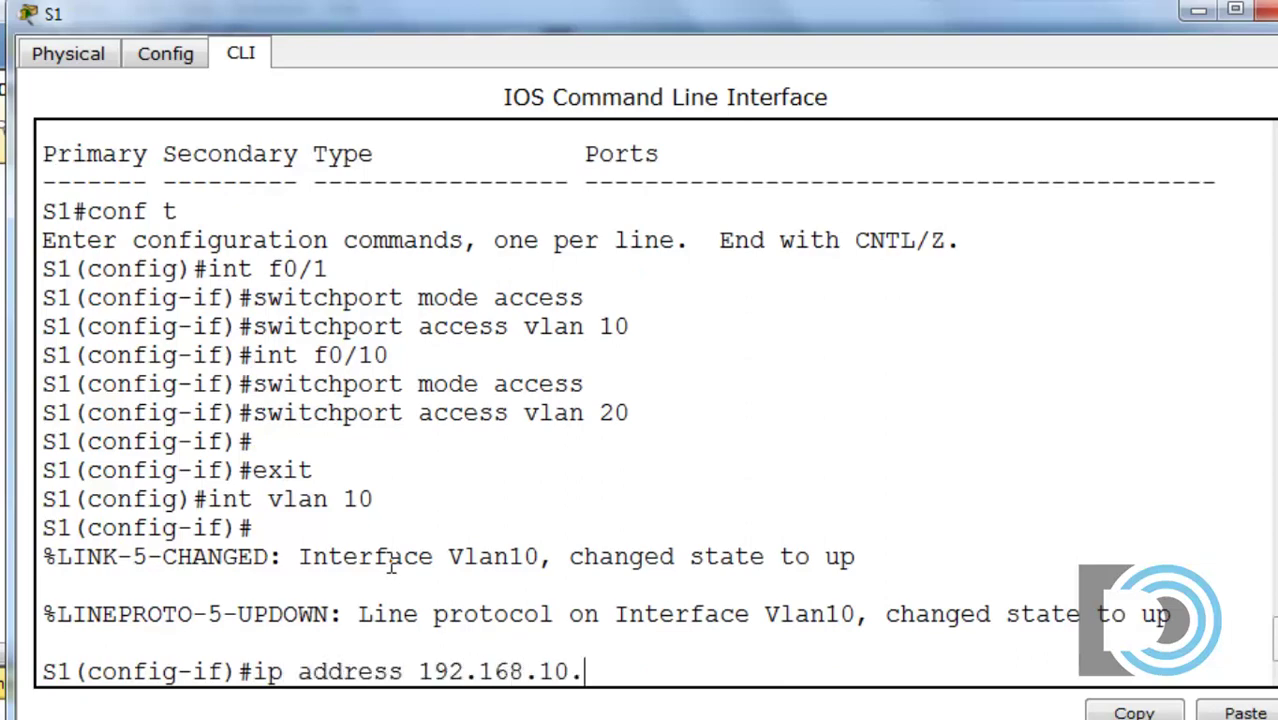
pyautogui.write('1 255.255.255.0')
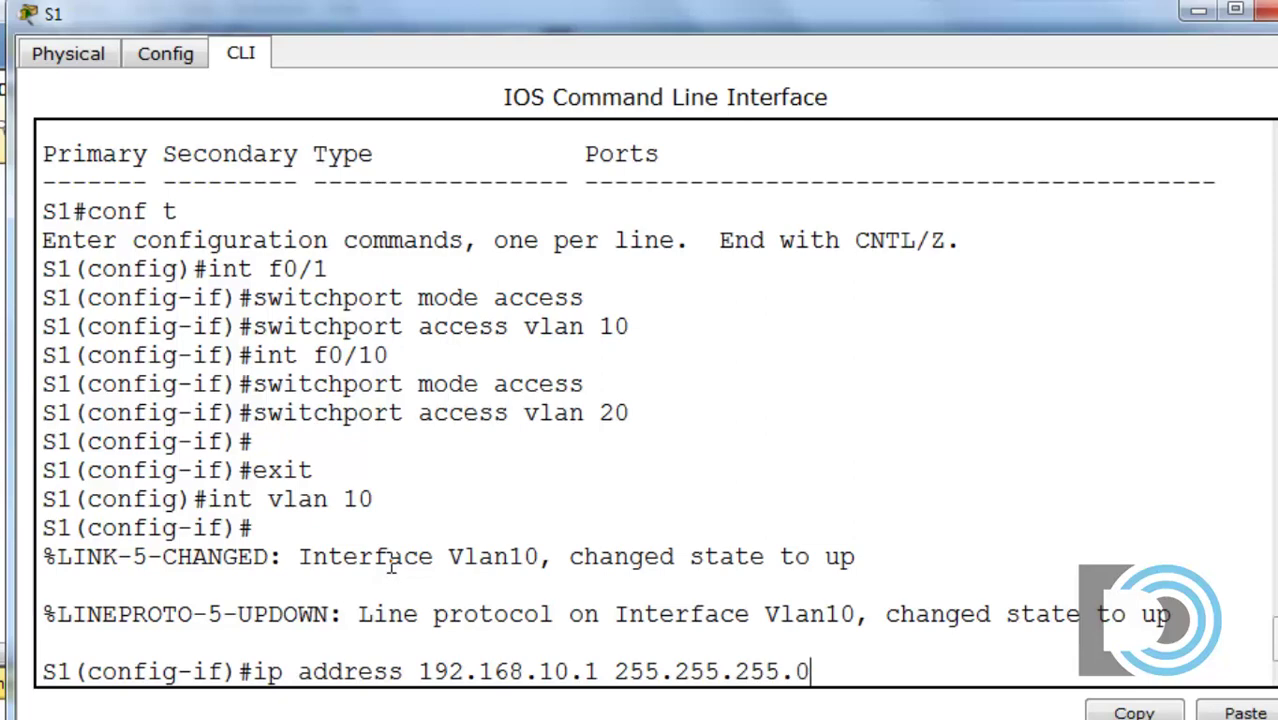
pyautogui.press('Return')
pyautogui.write('no shut')
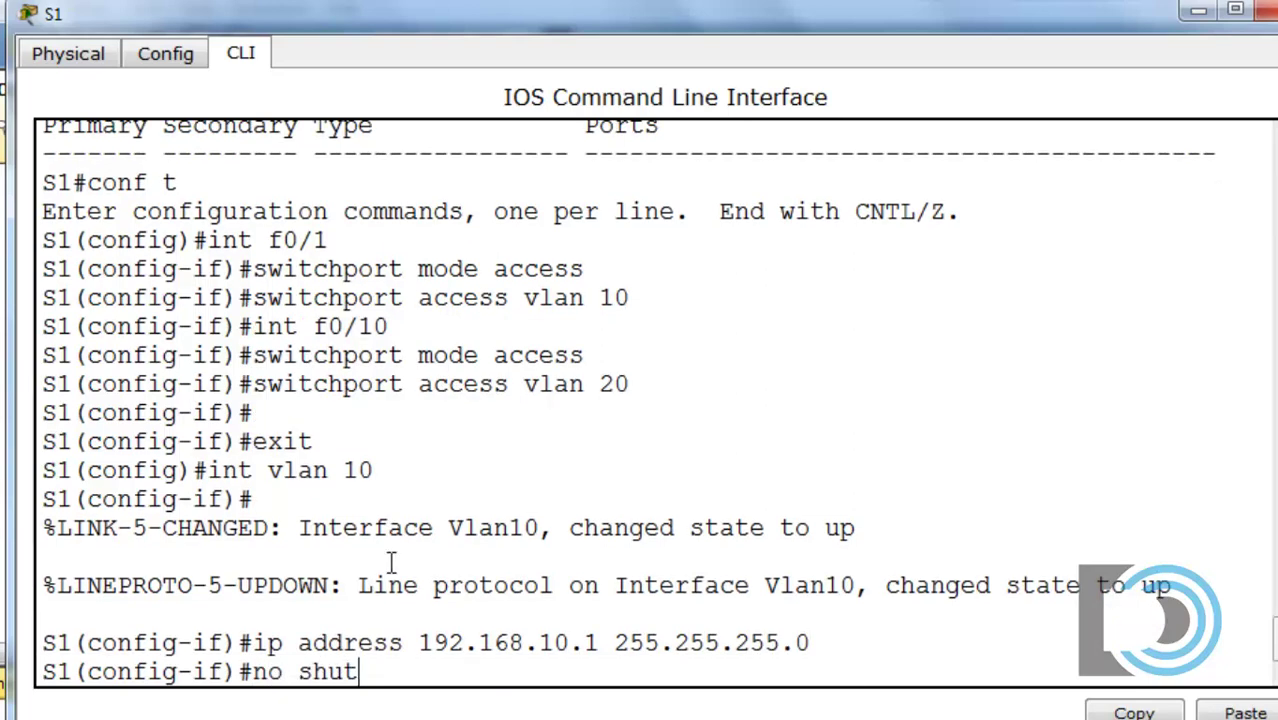
pyautogui.press('Return')
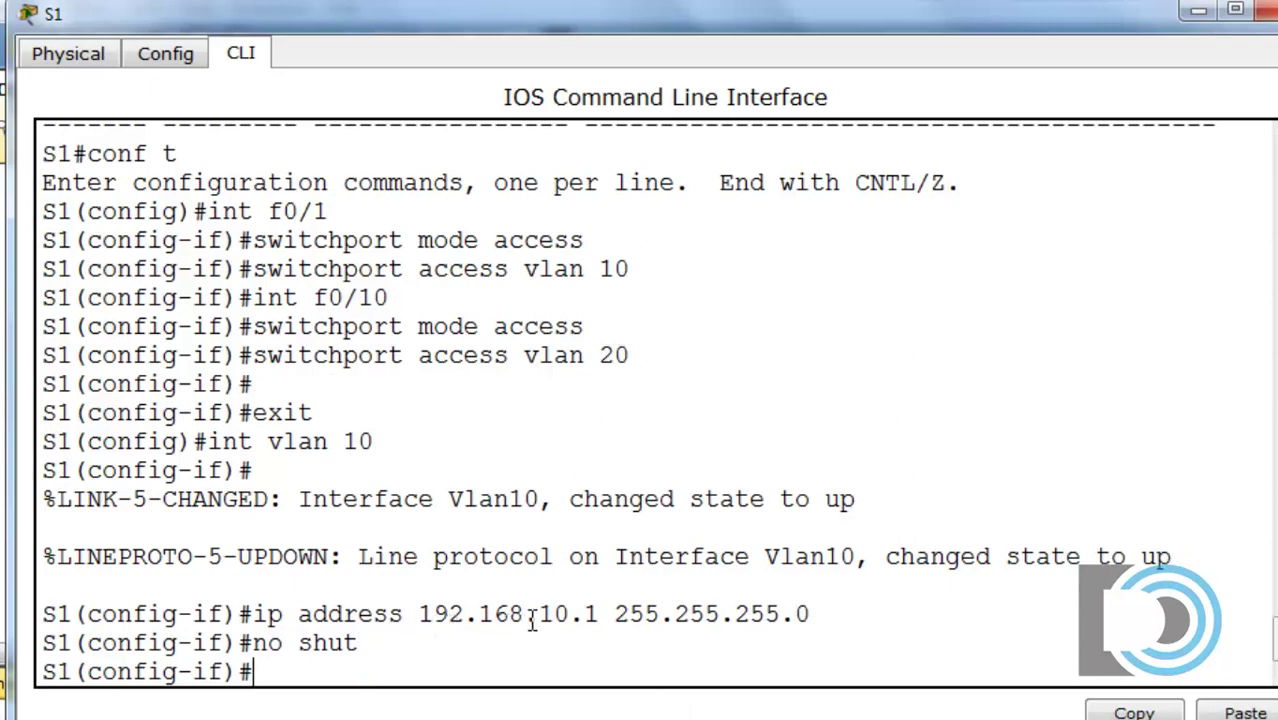
pyautogui.moveTo(538, 613); pyautogui.dragTo(600, 613)
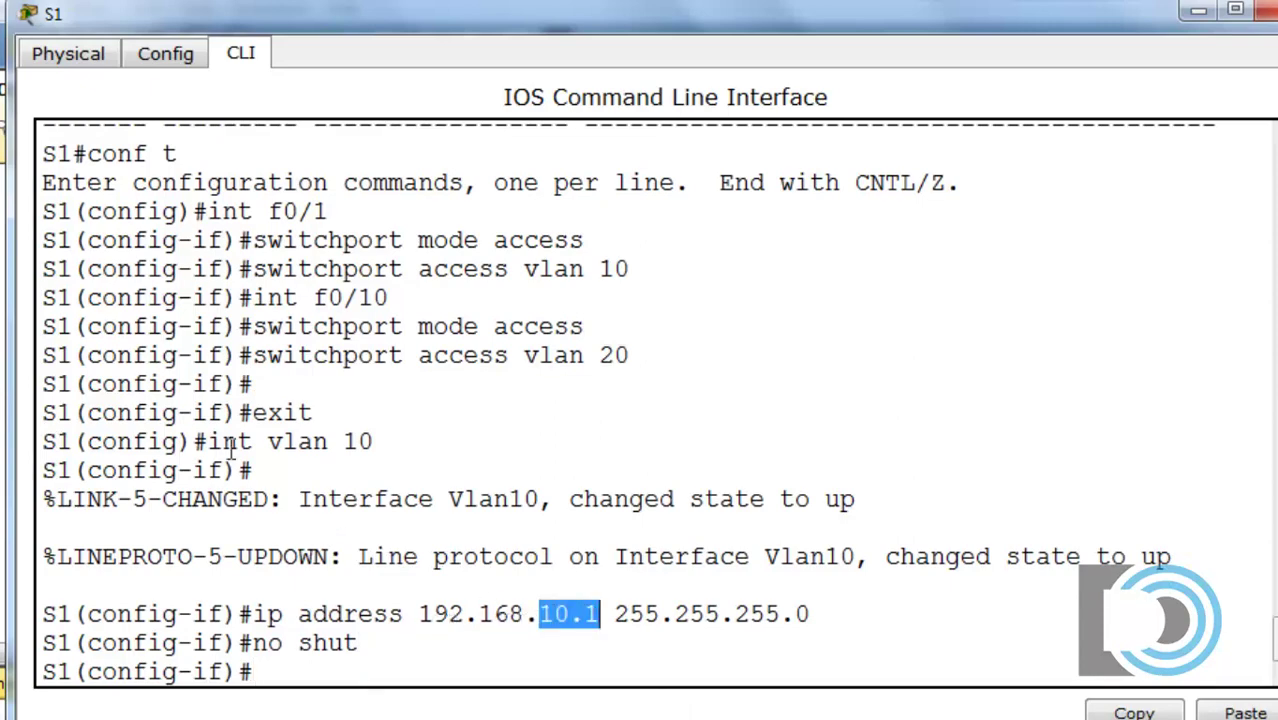
pyautogui.moveTo(208, 441); pyautogui.dragTo(392, 444)
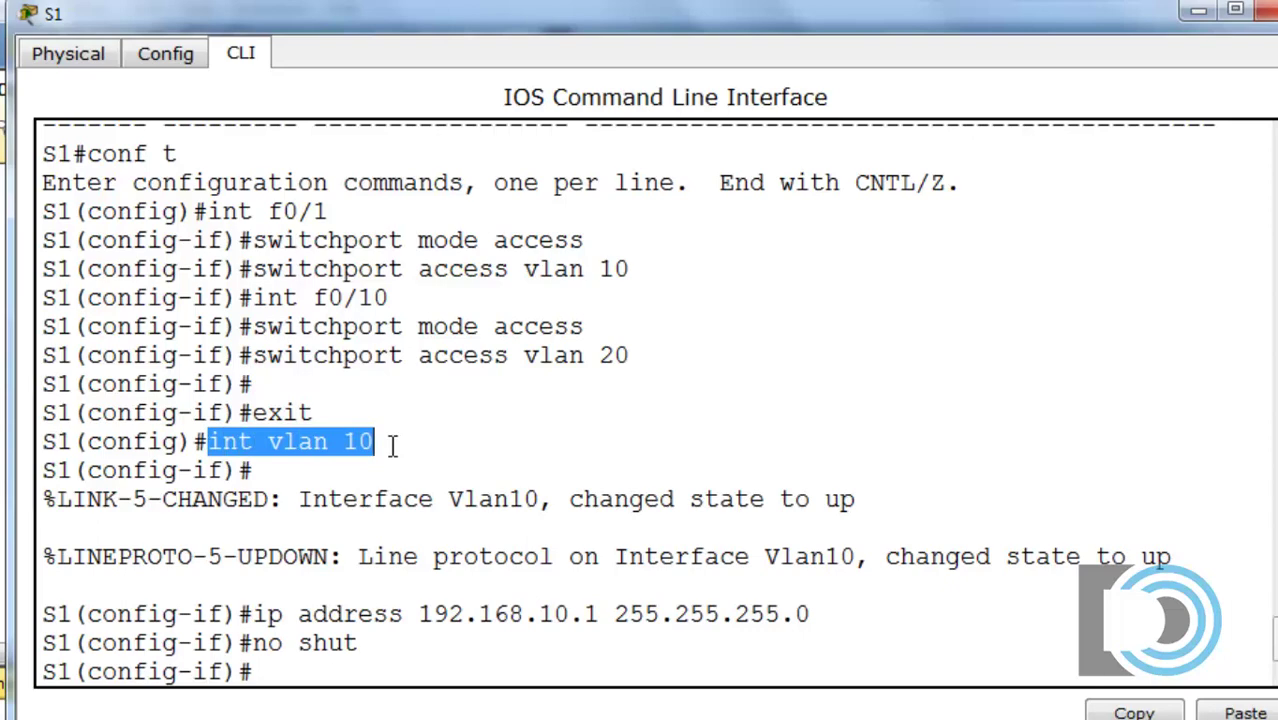
# Create the VLAN 20 interface on S1 by reusing the earlier VLAN interface command with number 20
pyautogui.click(267, 671)
pyautogui.press('Up')
pyautogui.press('Up')
pyautogui.press('Up')
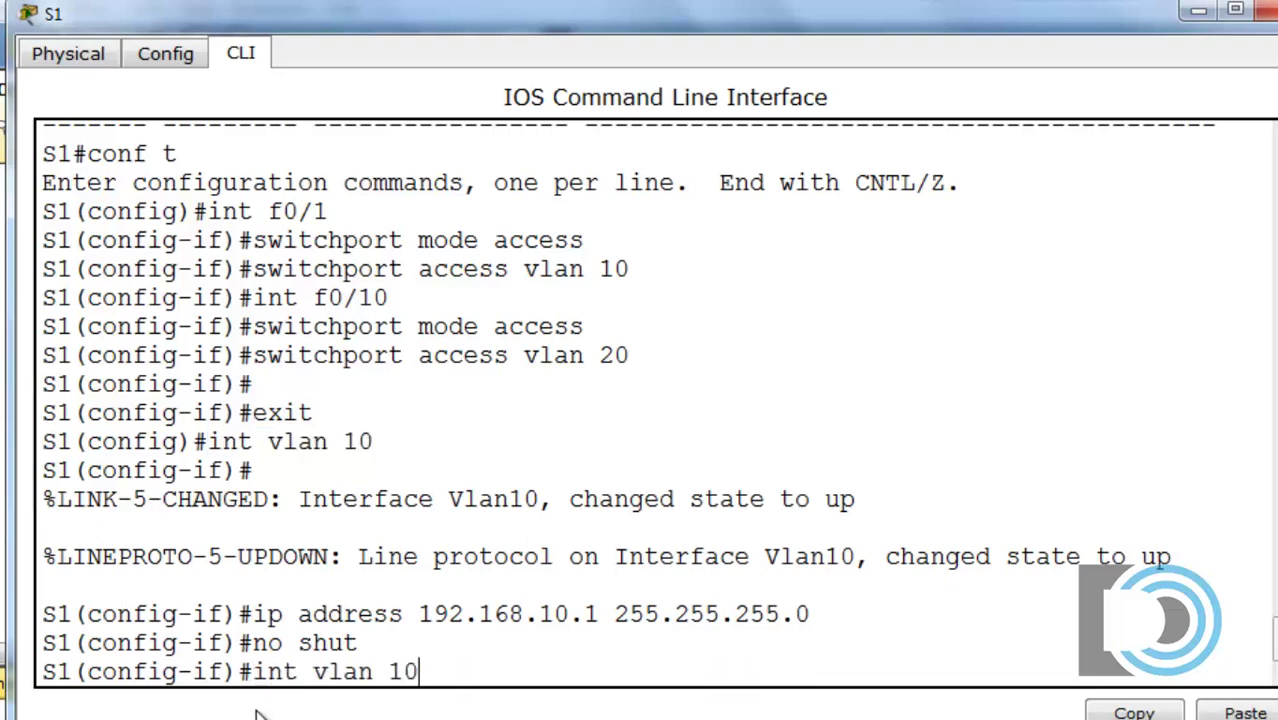
pyautogui.press('BackSpace')
pyautogui.press('BackSpace')
pyautogui.write('20')
pyautogui.press('Return')
# Give the VLAN 20 interface the IP address 192.168.20.1 with mask 255.255.255.0 and enable it with no shut
pyautogui.press('Up')
pyautogui.press('Up')
pyautogui.press('Up')
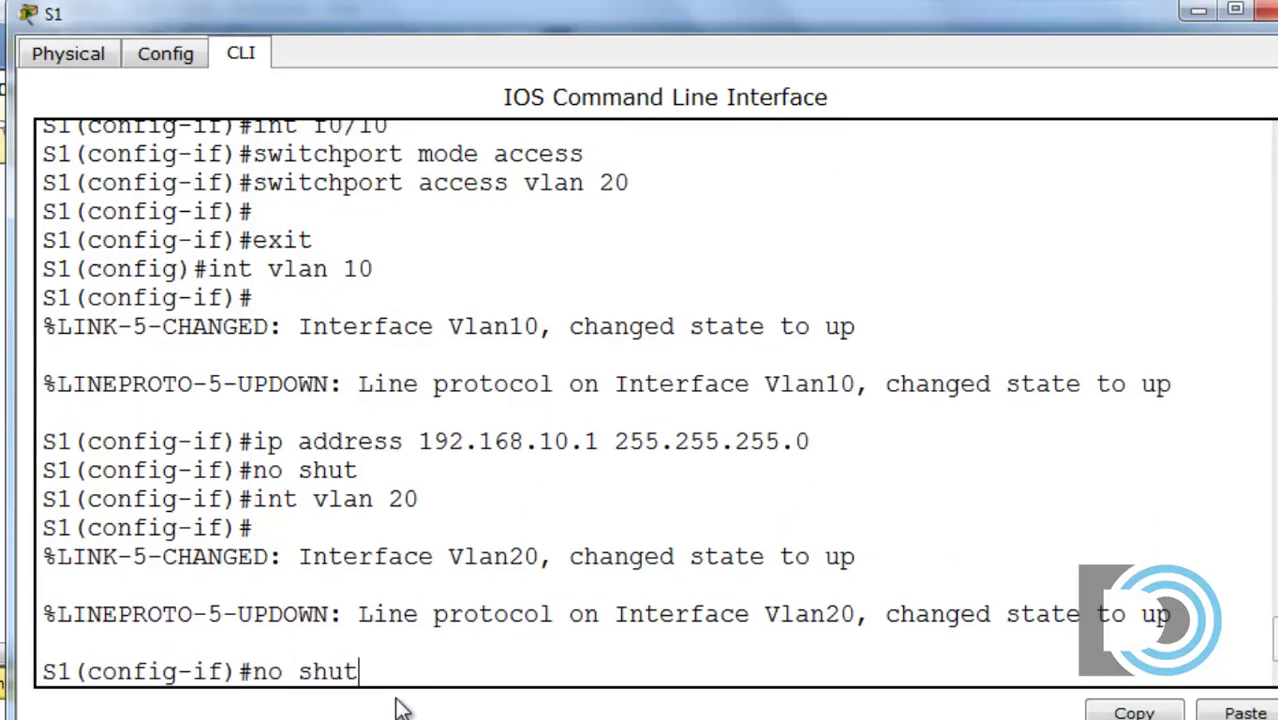
pyautogui.press('Left')
pyautogui.press('Left')
pyautogui.press('Left')
pyautogui.press('Left')
pyautogui.press('Left')
pyautogui.press('Left')
pyautogui.press('Left')
pyautogui.press('Left')
pyautogui.press('Left')
pyautogui.press('Left')
pyautogui.press('Left')
pyautogui.press('Left')
pyautogui.press('Left')
pyautogui.press('Left')
pyautogui.press('Left')
pyautogui.press('Left')
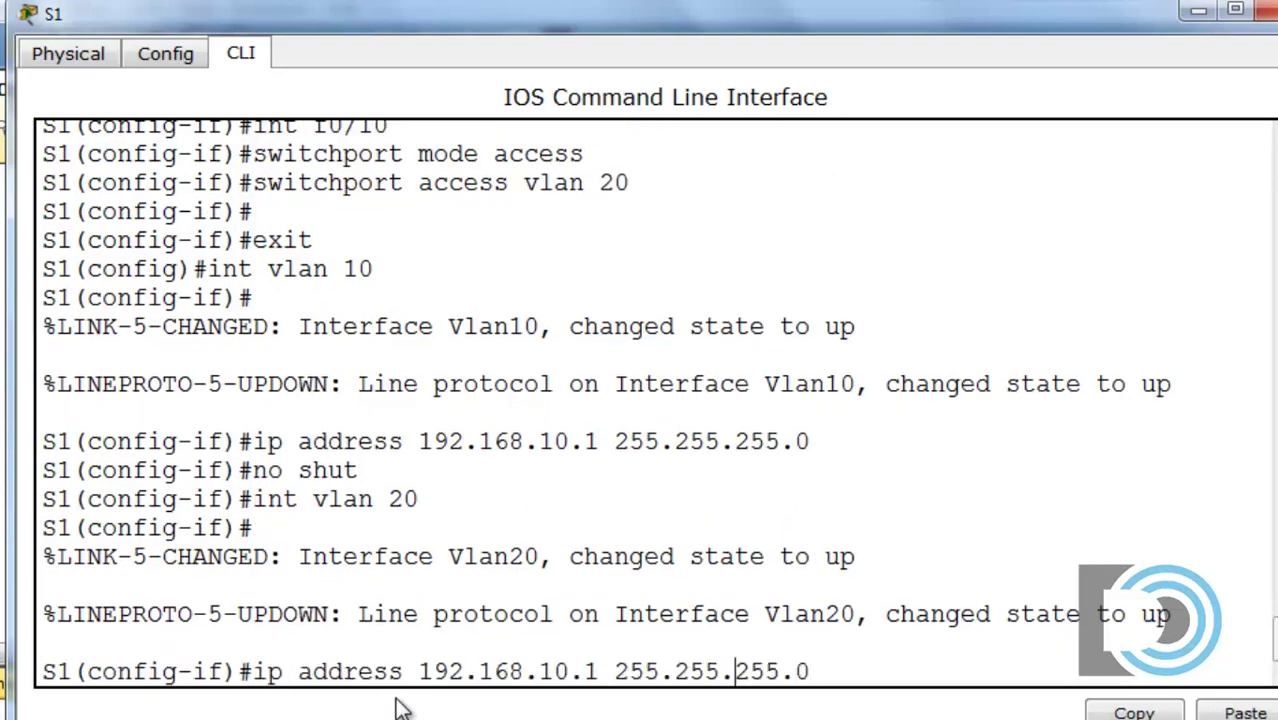
pyautogui.press('BackSpace')
pyautogui.write('2')
pyautogui.press('Return')
pyautogui.write('no shut')
pyautogui.press('Return')
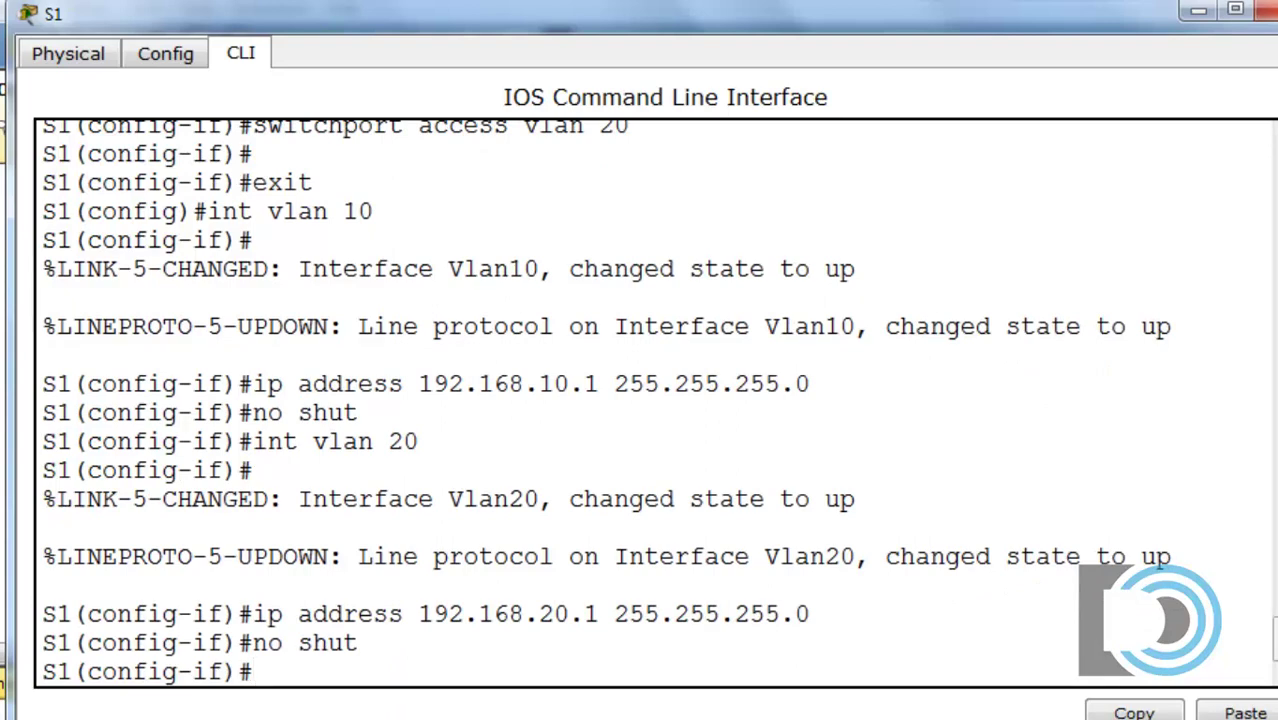
# Leave configuration mode, review the VLAN interfaces and access ports in S1's running configuration with show run, and minimize S1
pyautogui.hotkey('ctrl', 'z')
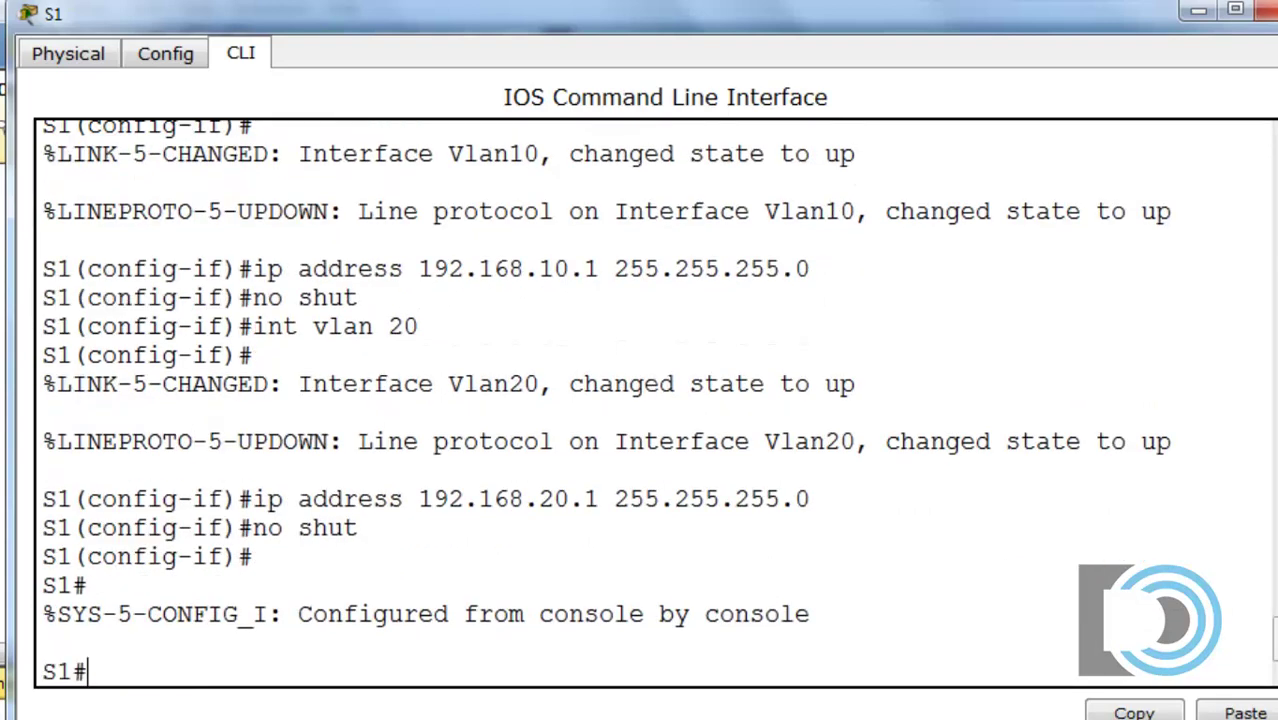
pyautogui.write('show run')
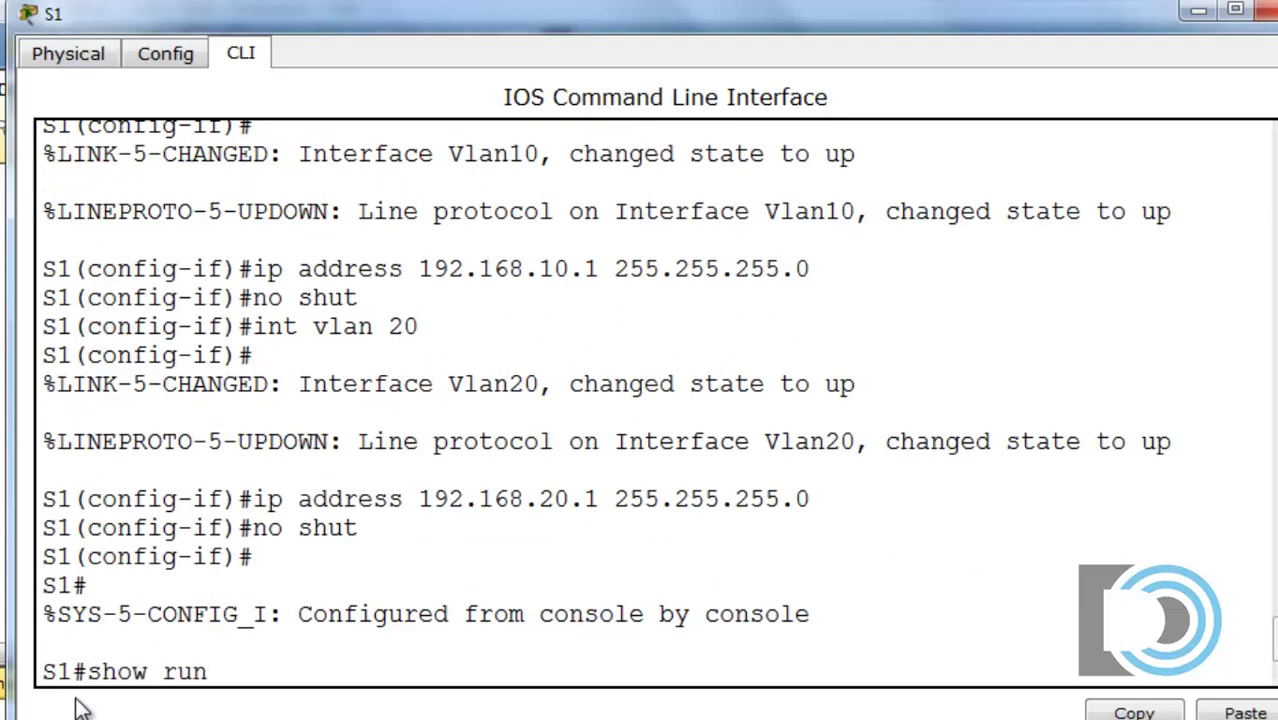
pyautogui.press('Return')
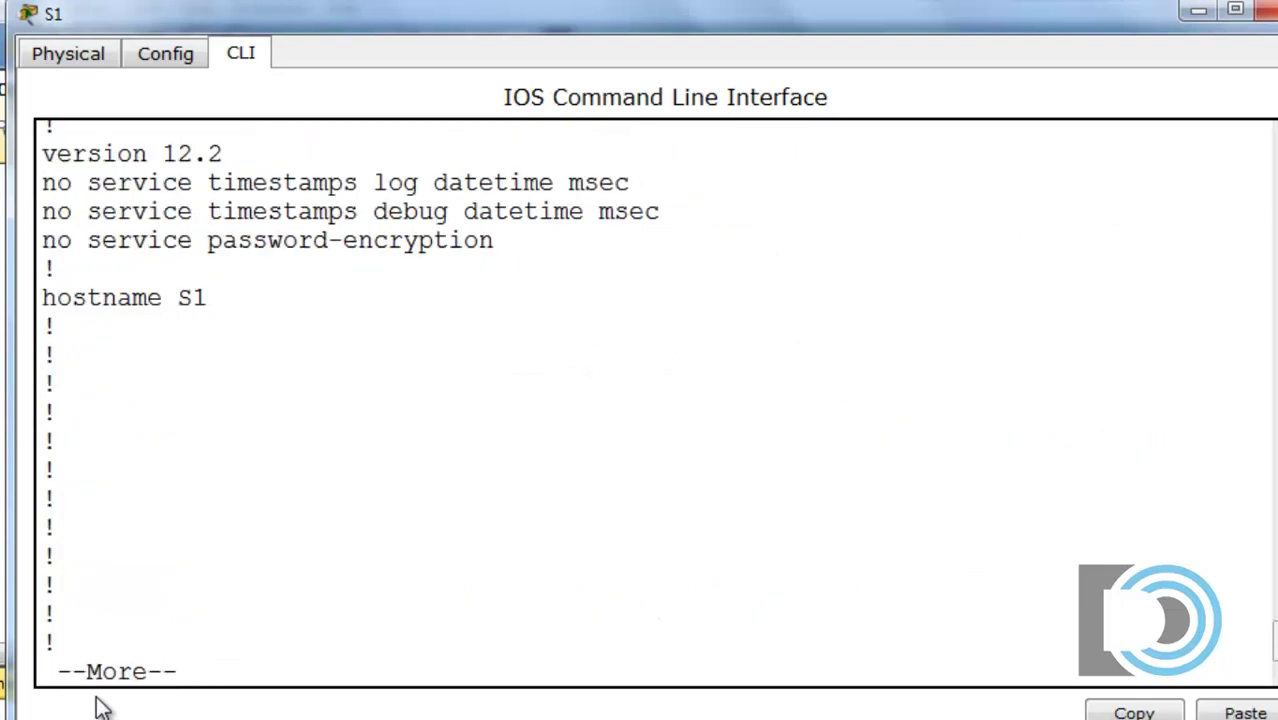
pyautogui.press('space')
pyautogui.press('space')
pyautogui.press('space')
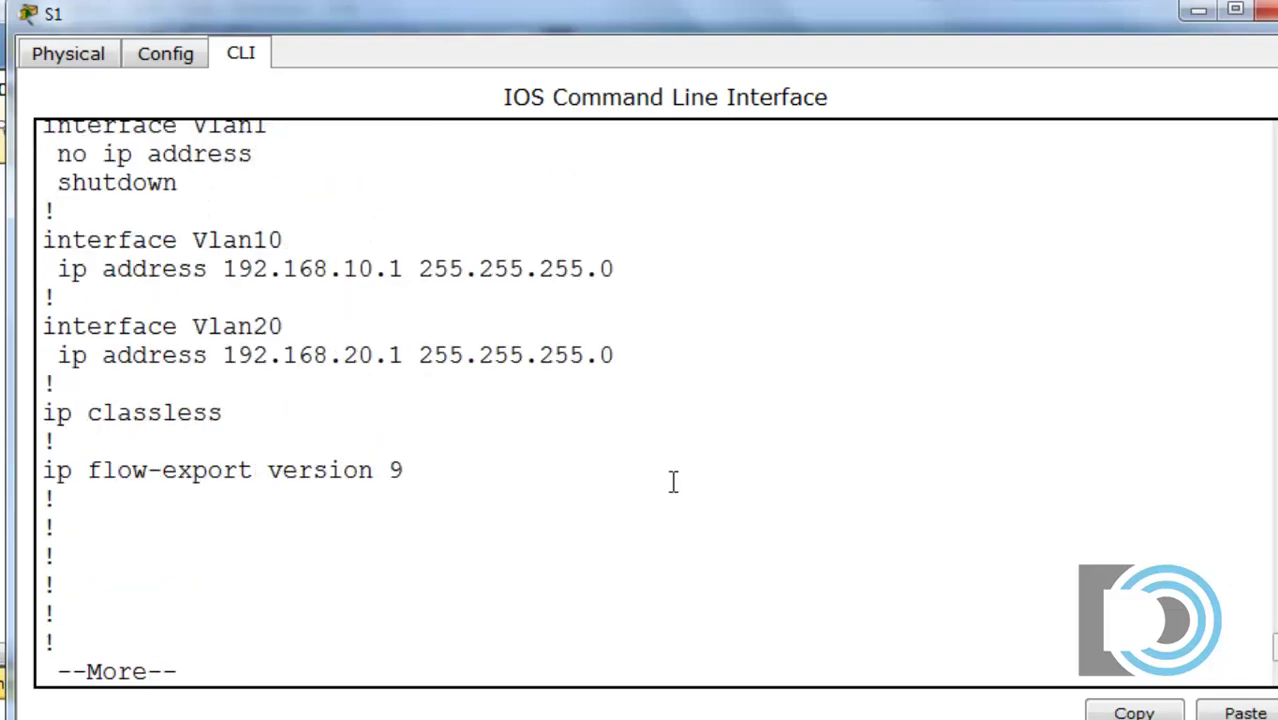
pyautogui.press('space')
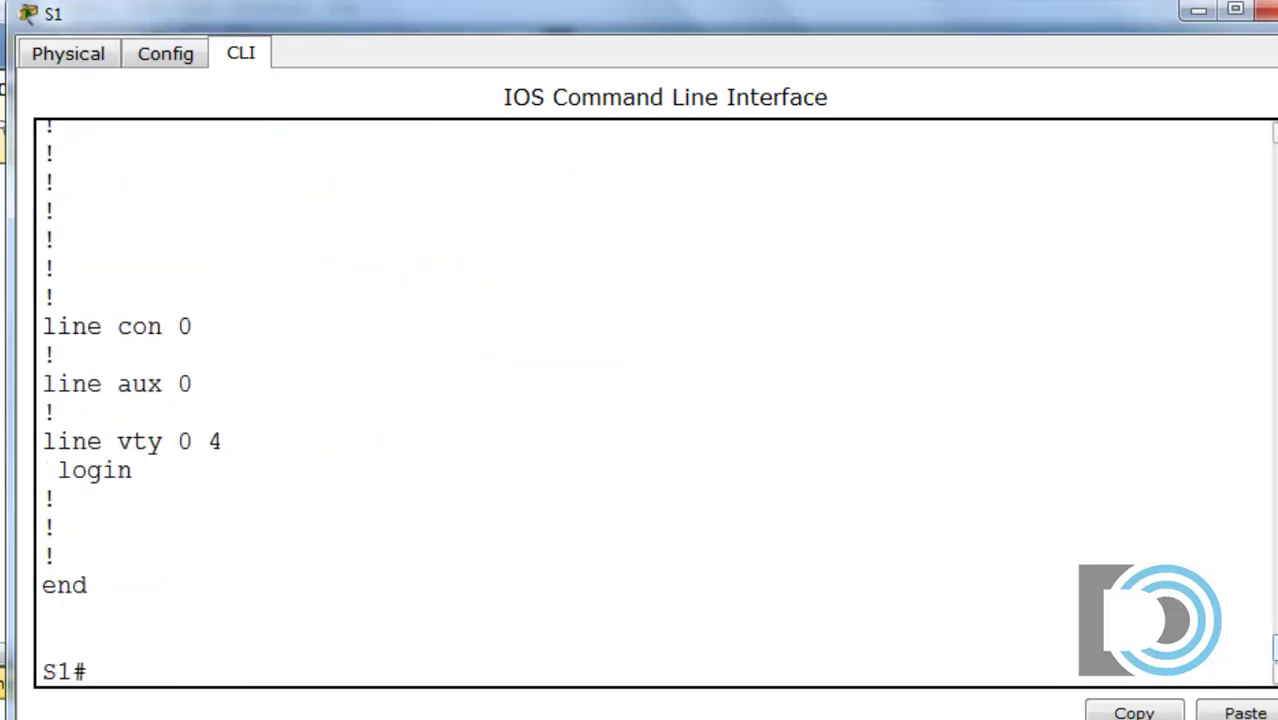
pyautogui.scroll(6, 757, 529)
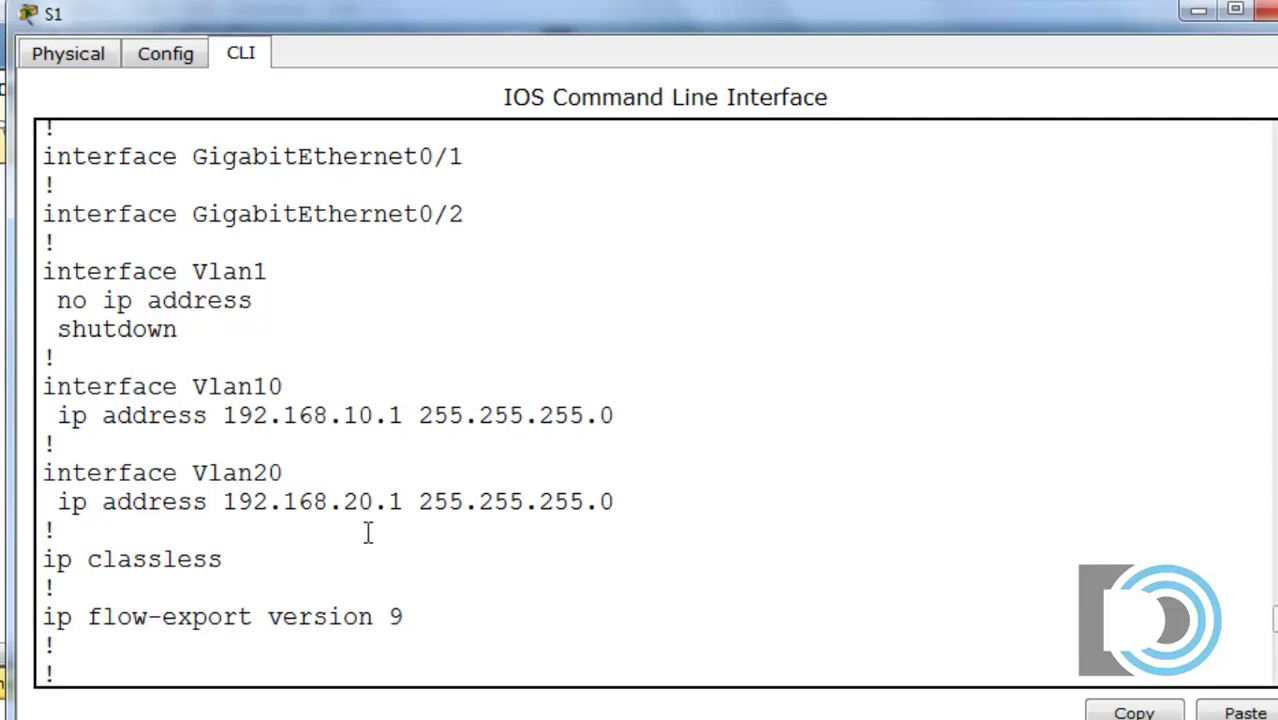
pyautogui.scroll(1, 1273, 674)
pyautogui.moveTo(1273, 617); pyautogui.dragTo(1271, 561)
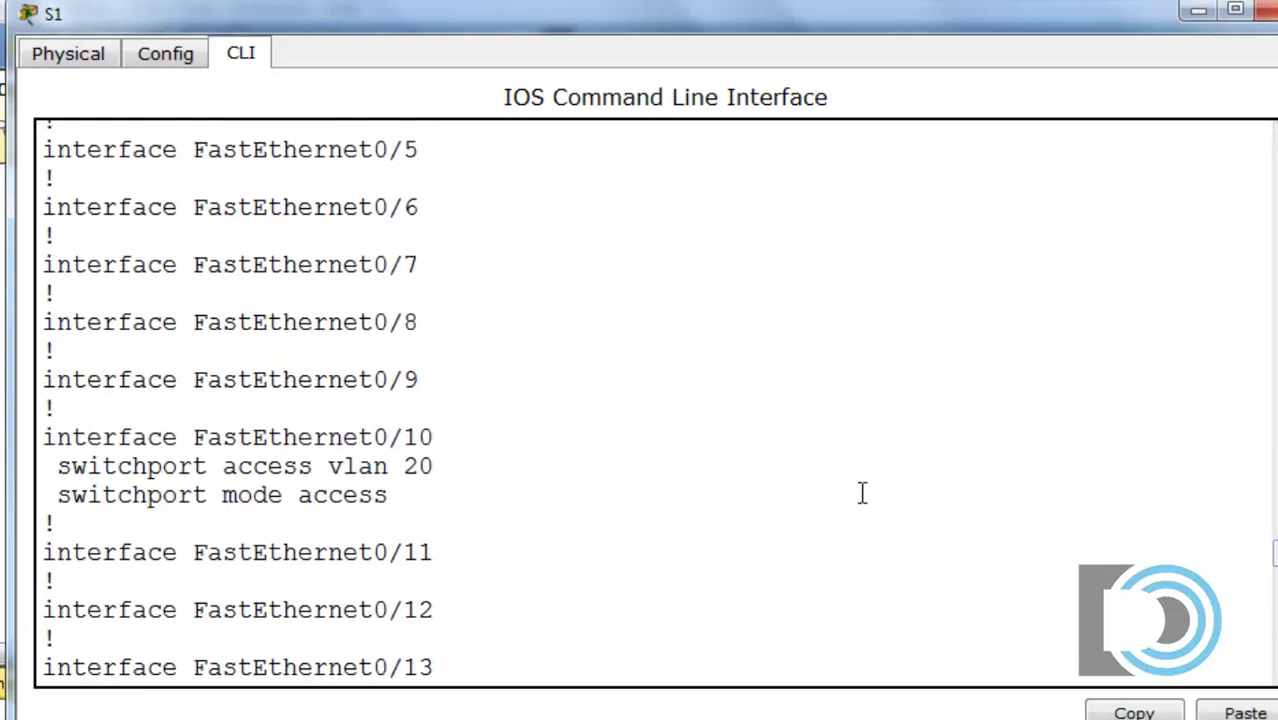
pyautogui.moveTo(1272, 540); pyautogui.dragTo(1274, 525)
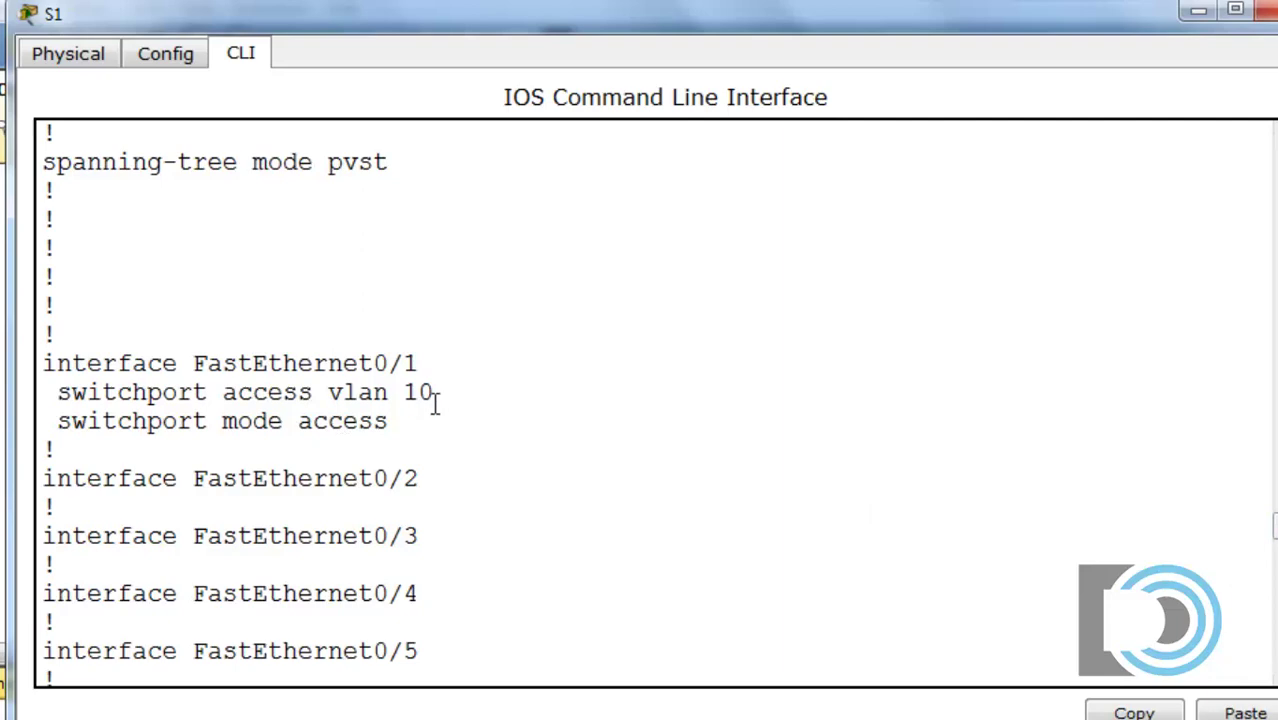
pyautogui.moveTo(1274, 530); pyautogui.dragTo(1274, 636)
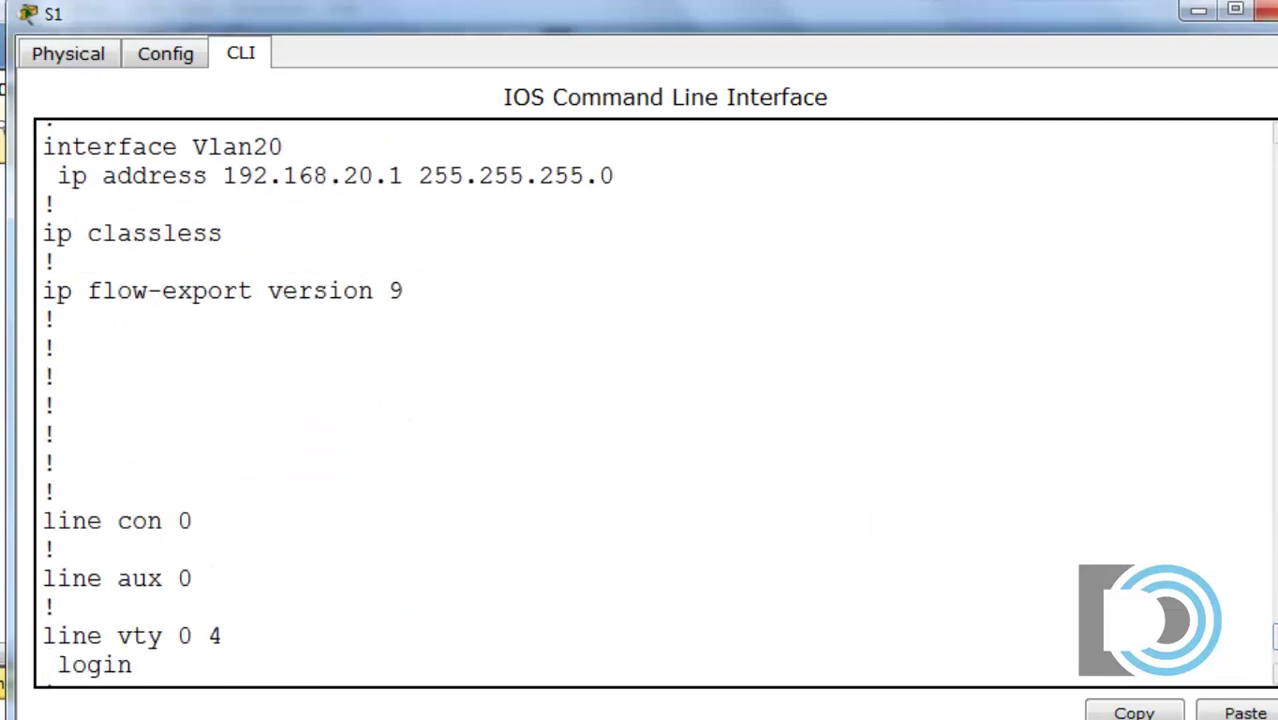
pyautogui.click(1198, 10)
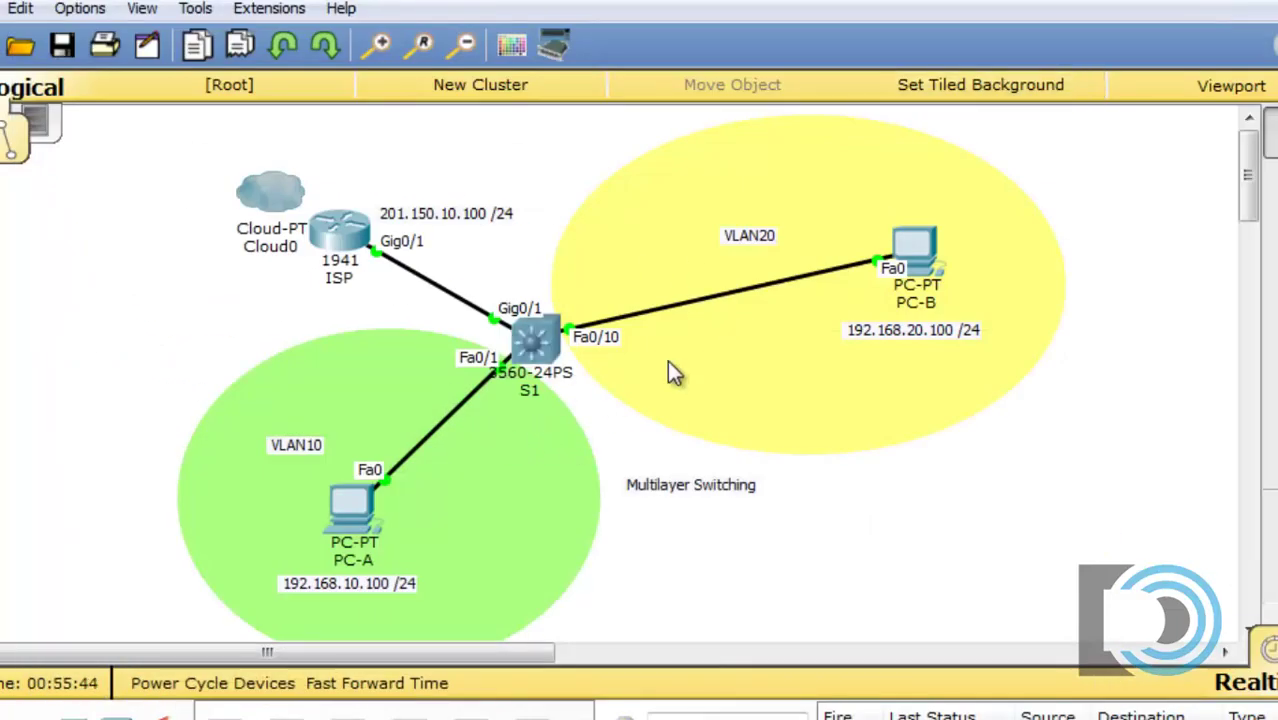
# Ping 192.168.20.100 from PC-A's command prompt, then close the prompt and the PC-A window
pyautogui.click(348, 512)
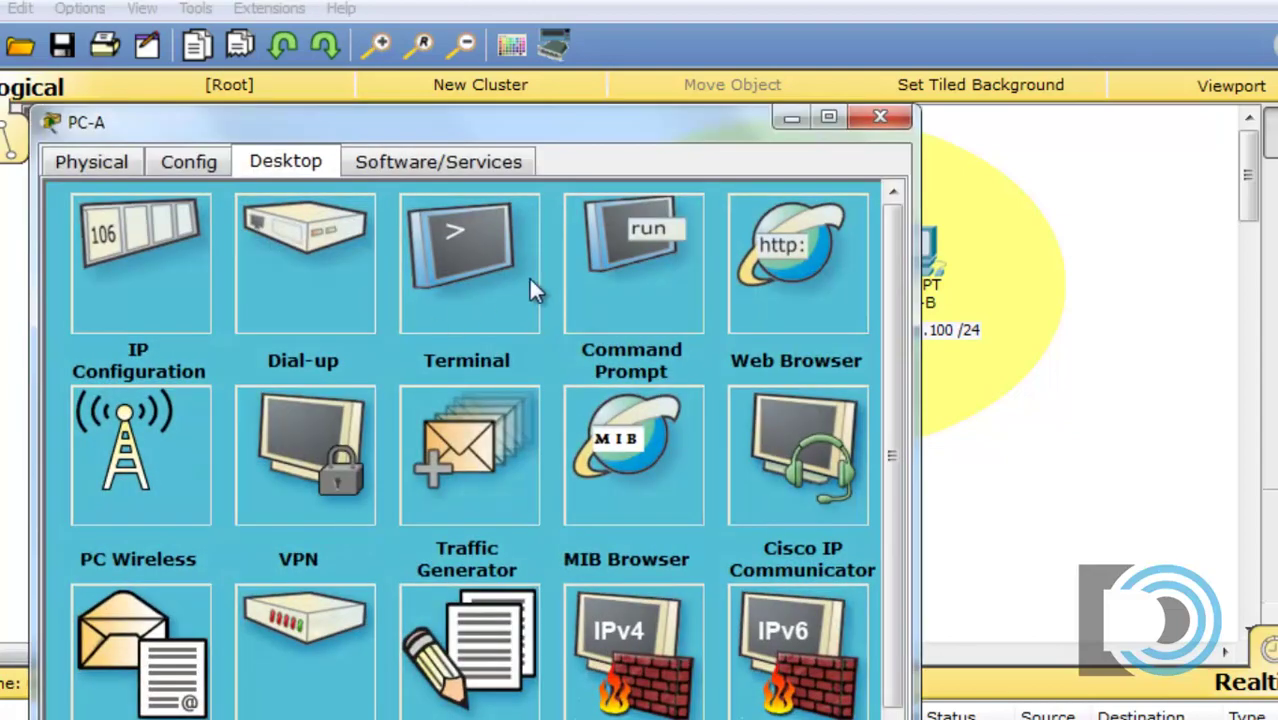
pyautogui.click(598, 258)
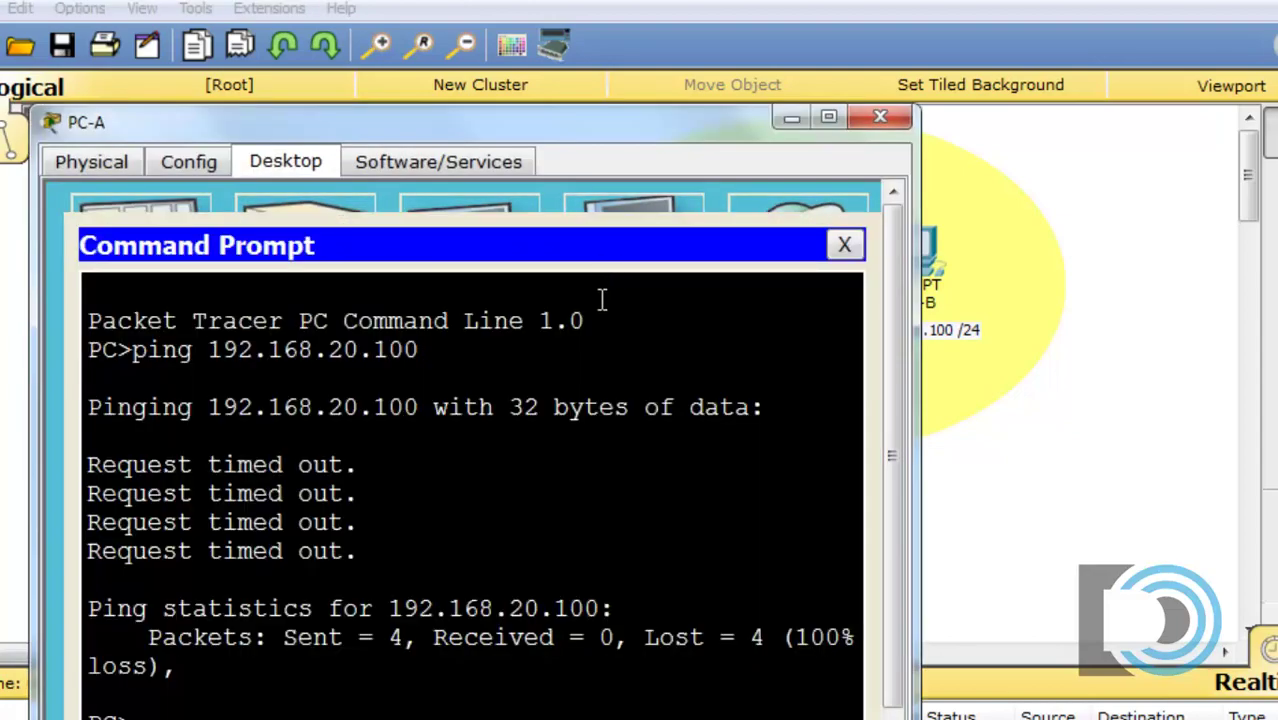
pyautogui.press('Up')
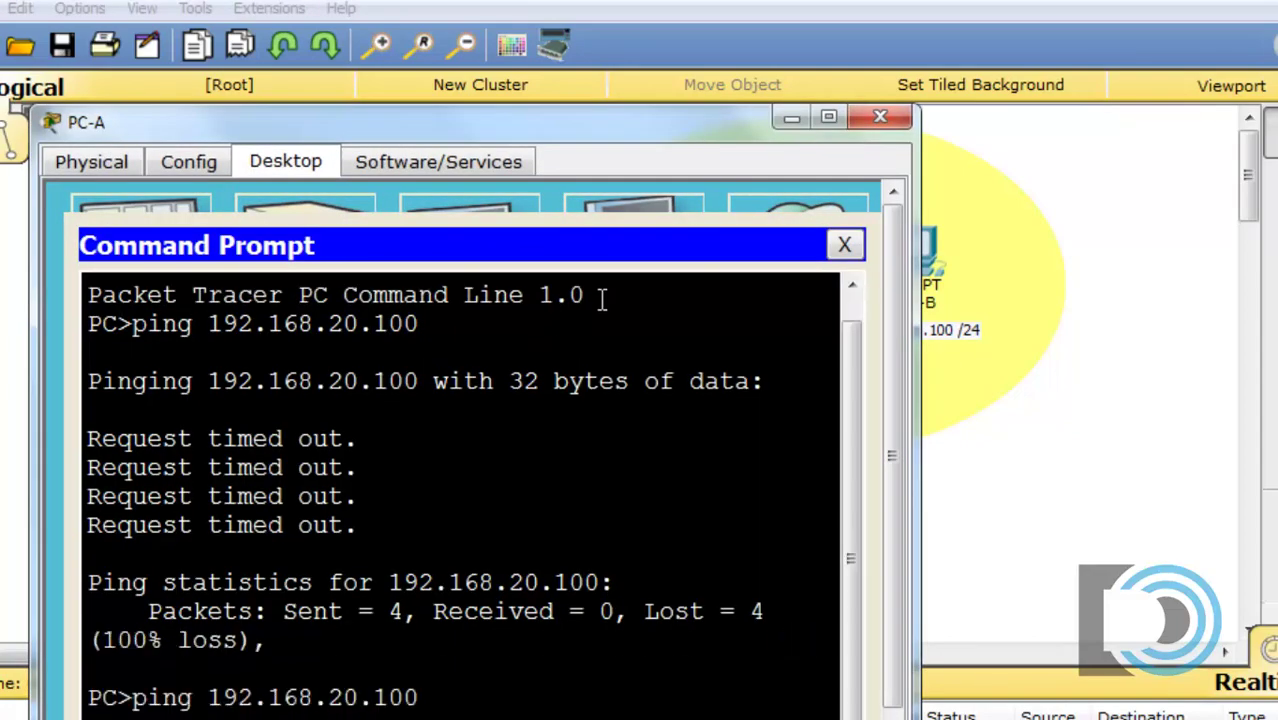
pyautogui.moveTo(537, 139); pyautogui.dragTo(516, 31)
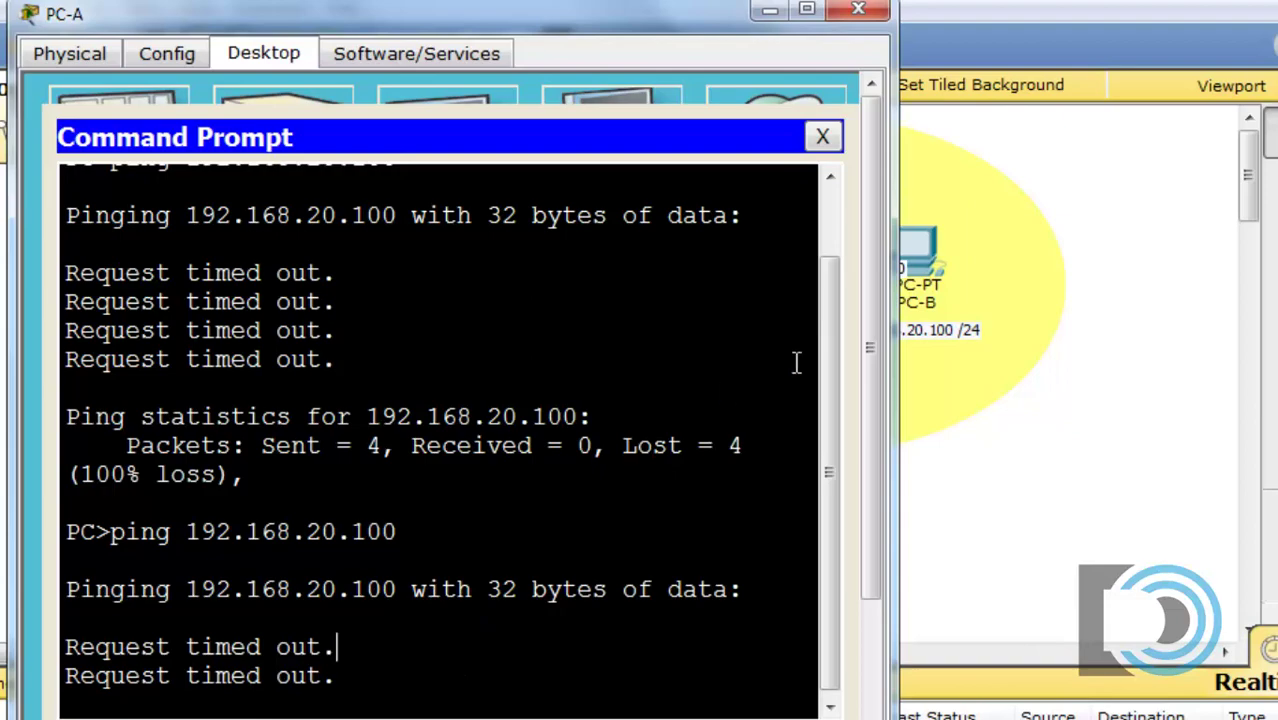
pyautogui.click(826, 137)
pyautogui.click(858, 10)
# Reopen S1's command line, enable IP routing in global configuration mode with ip routing, and close the S1 window
pyautogui.click(541, 346)
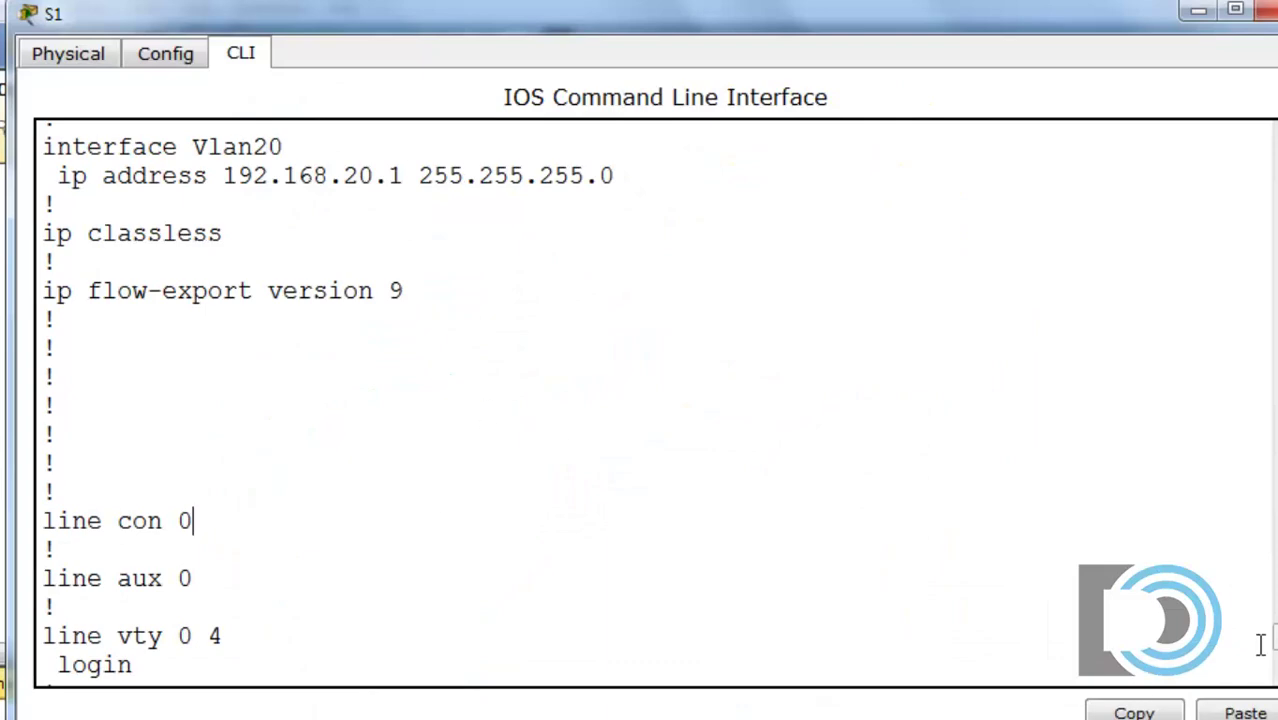
pyautogui.scroll(-3, 1273, 655)
pyautogui.write('conf t')
pyautogui.press('Return')
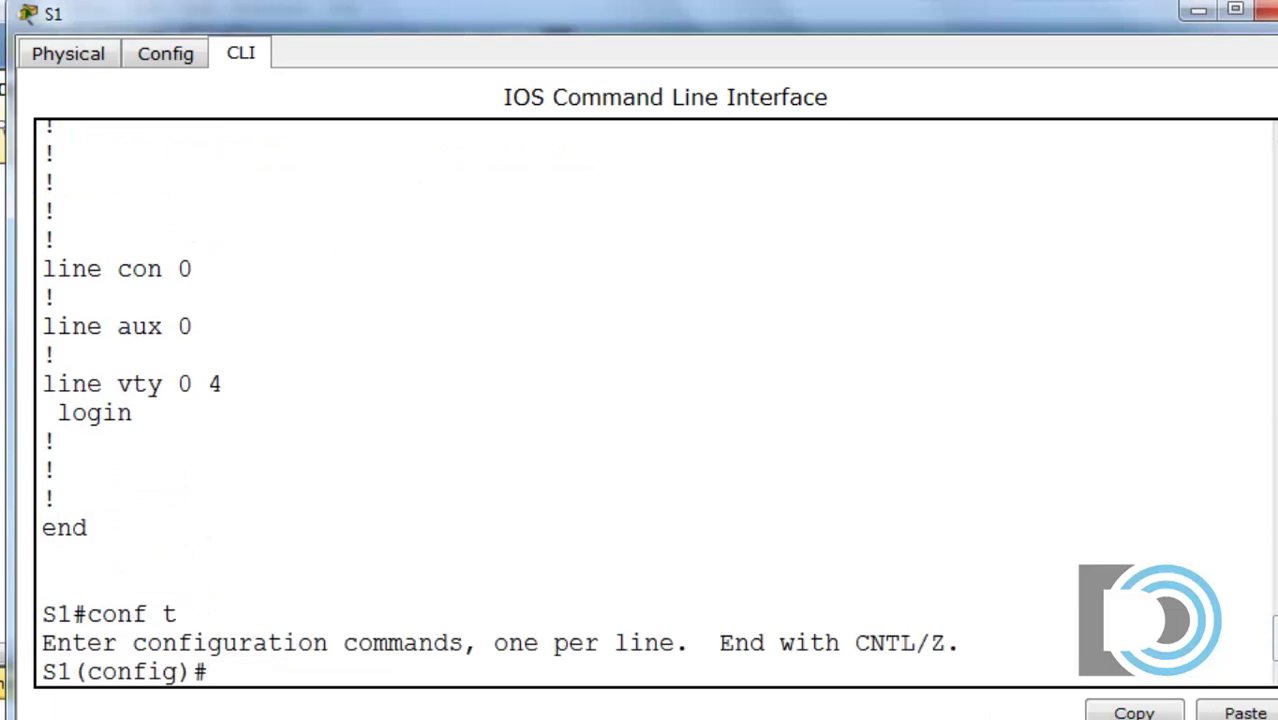
pyautogui.write('ip routing')
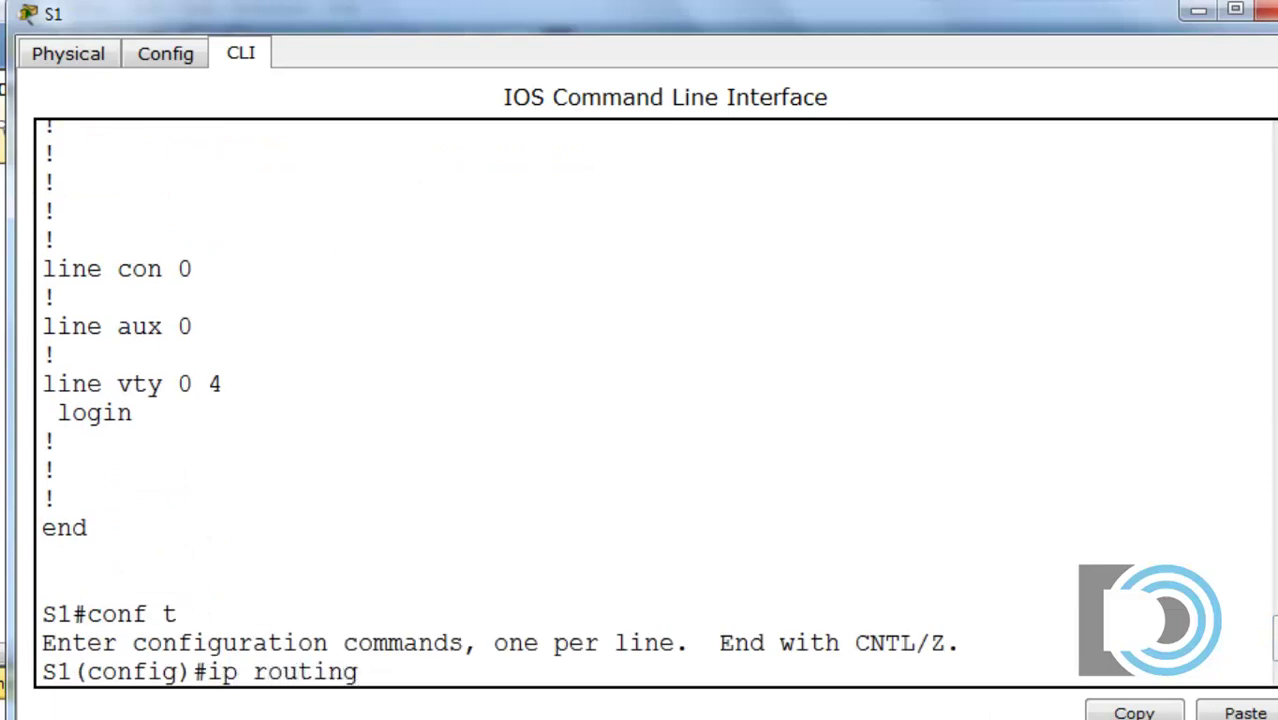
pyautogui.press('Return')
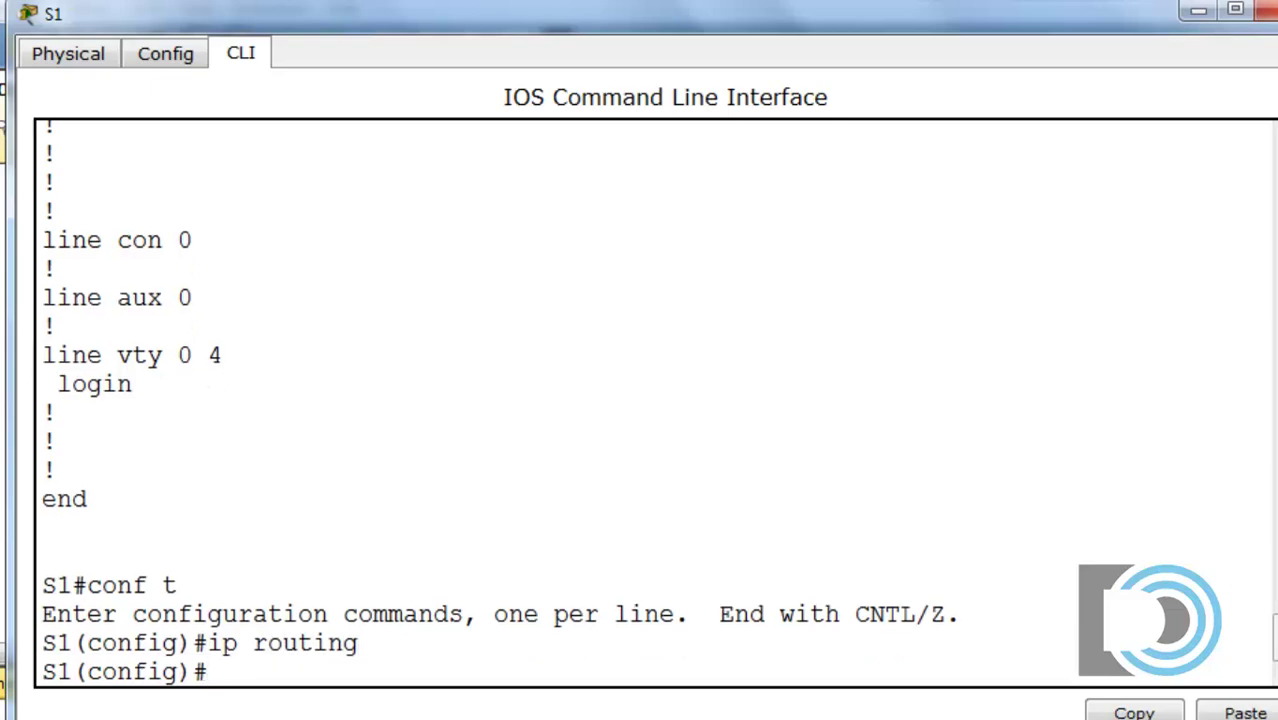
pyautogui.click(1266, 10)
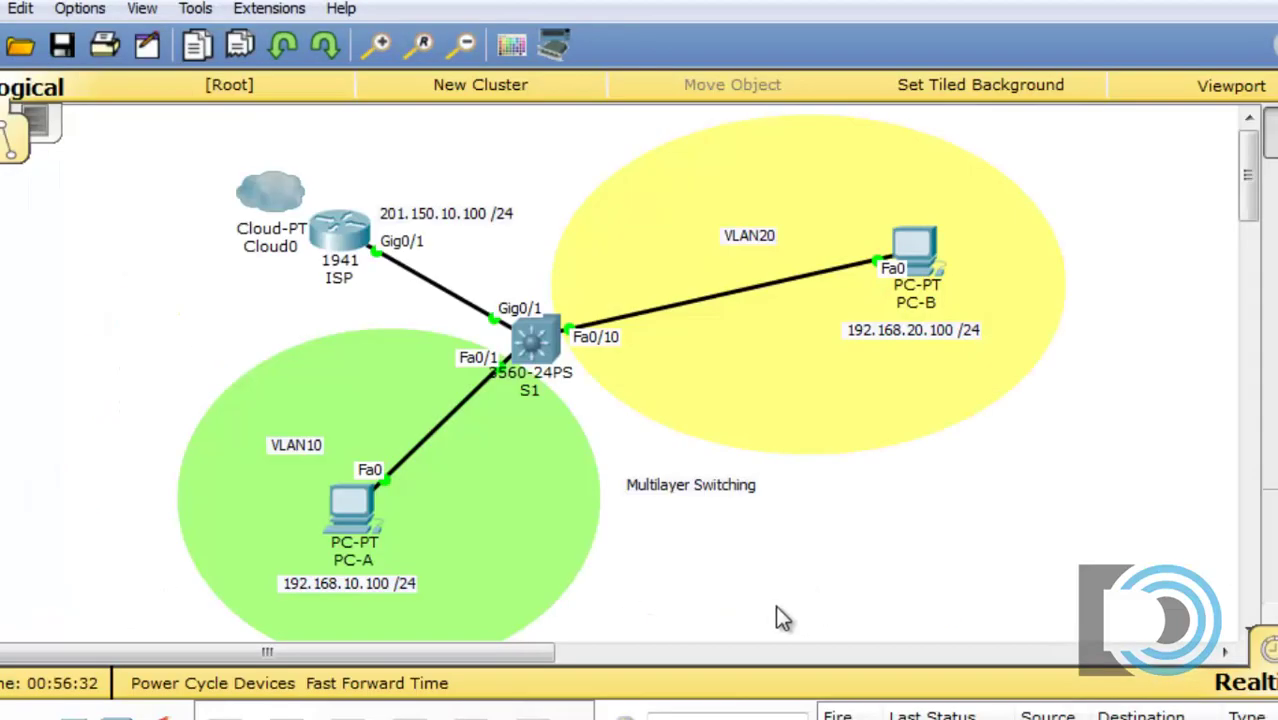
# Open PC-A's command prompt and repeat the ping to 192.168.20.100 to test routing between the VLANs
pyautogui.click(356, 514)
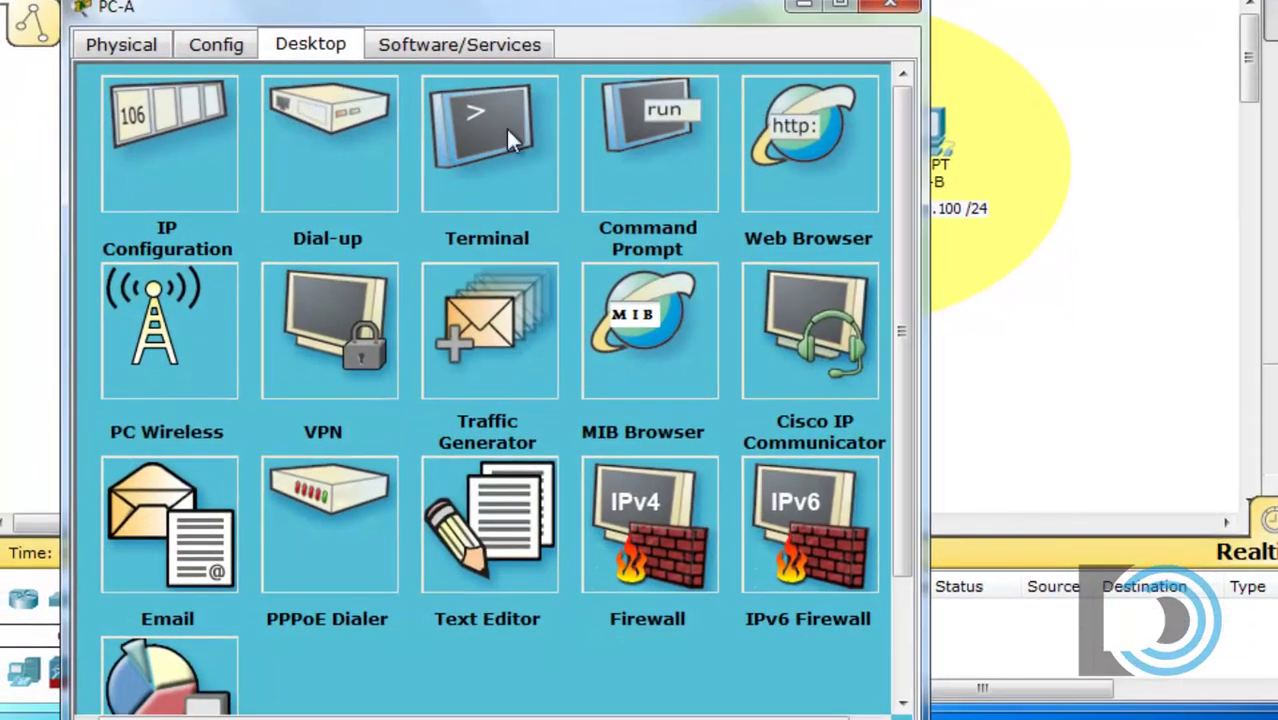
pyautogui.click(648, 140)
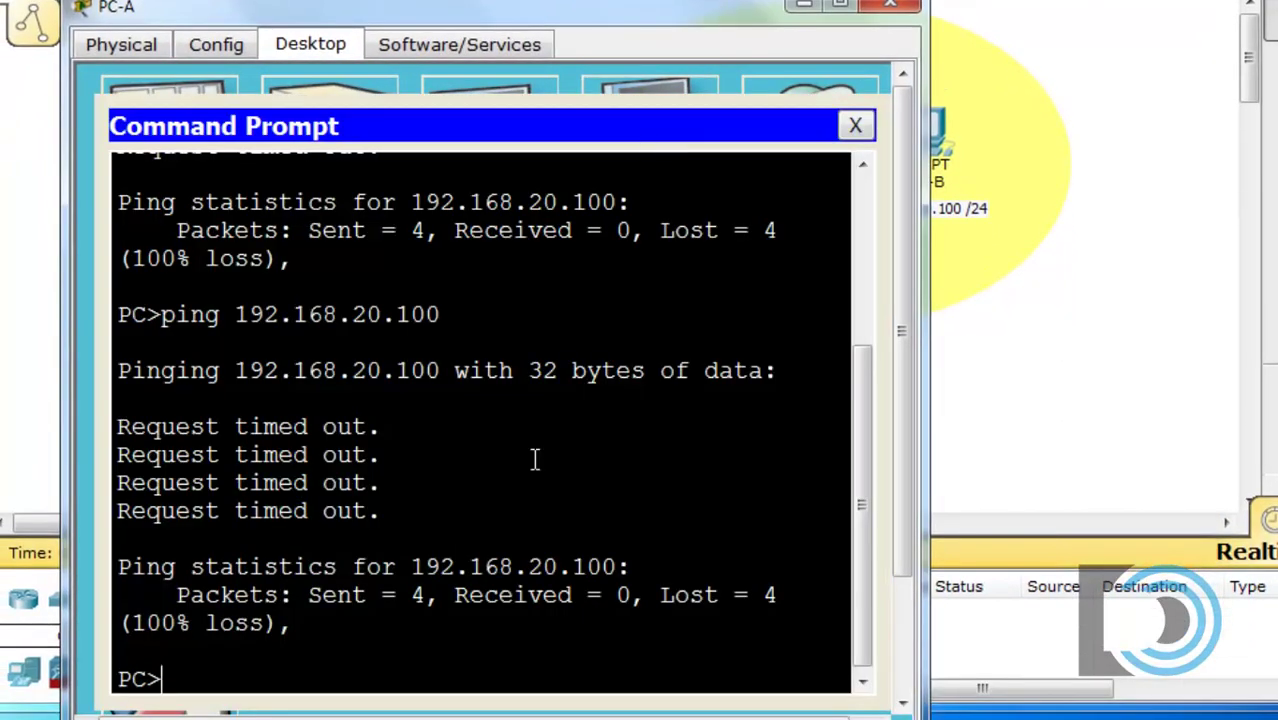
pyautogui.moveTo(558, 21); pyautogui.dragTo(565, 0)
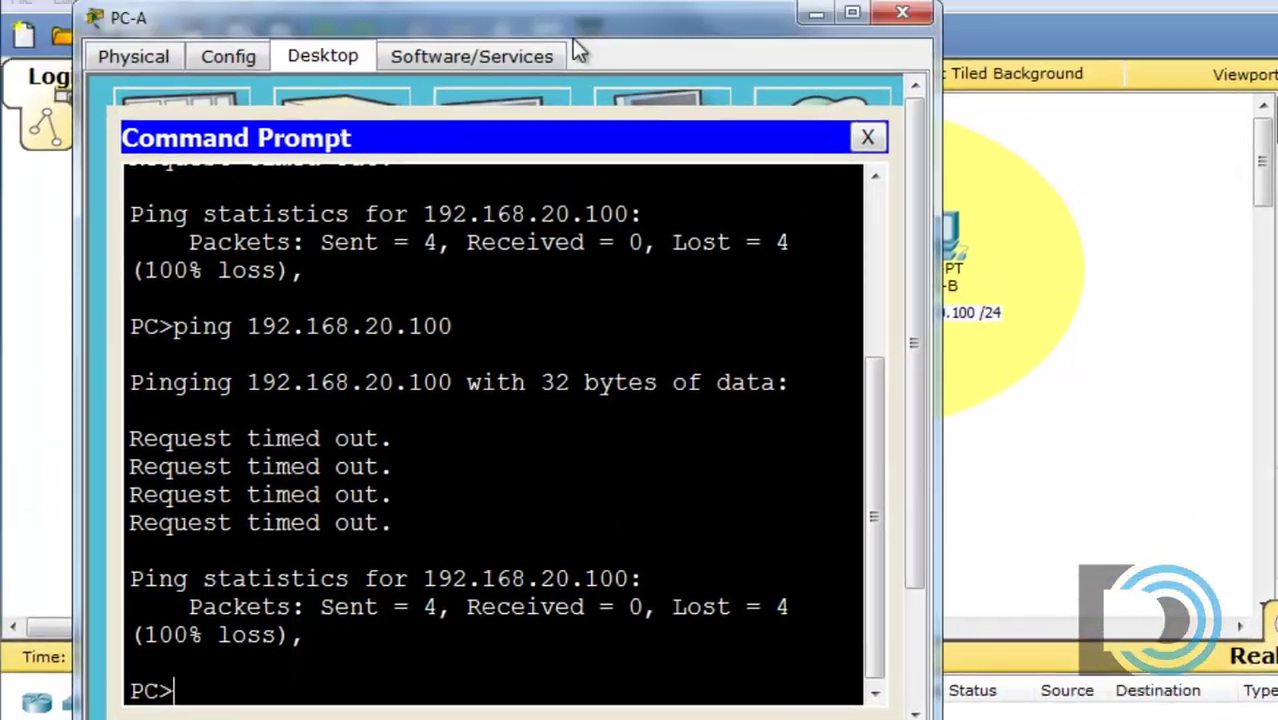
pyautogui.press('Up')
pyautogui.press('Return')
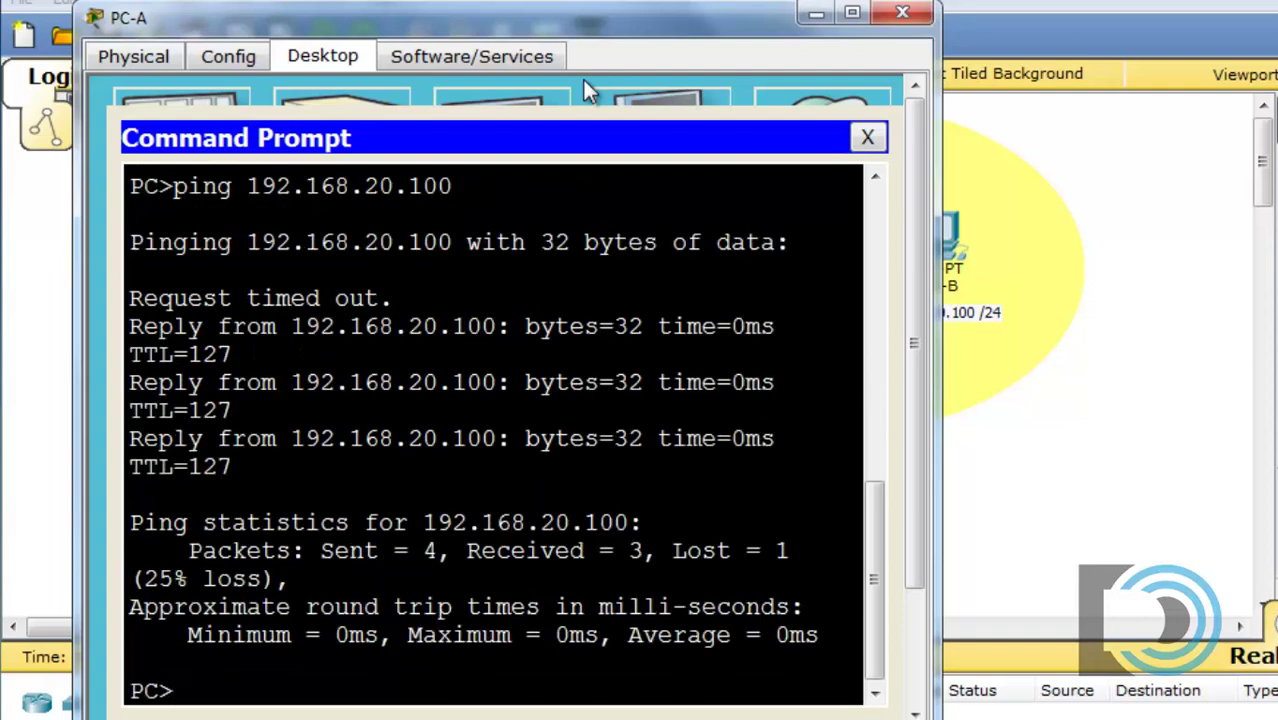
# Close PC-A's command prompt and window, and place the note 201.150.10.101 /24 beside S1's Gig0/1 port in the topology
pyautogui.click(867, 137)
pyautogui.click(903, 12)
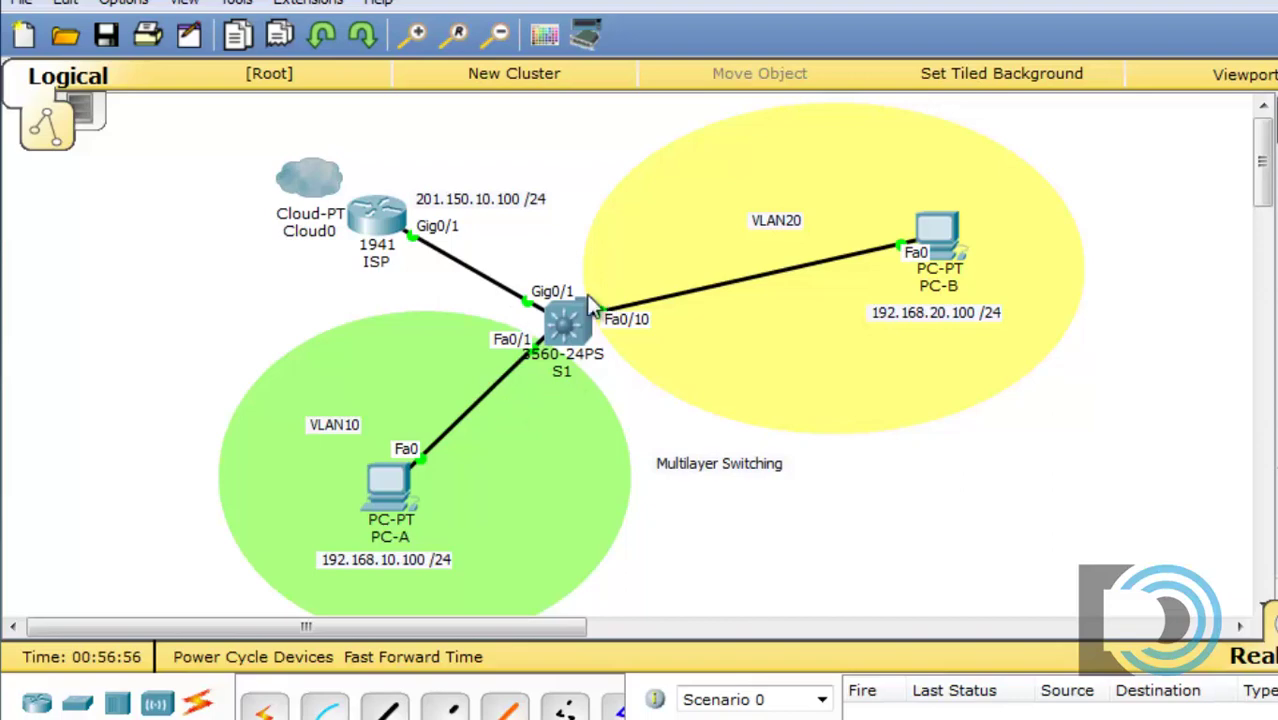
pyautogui.moveTo(422, 416)
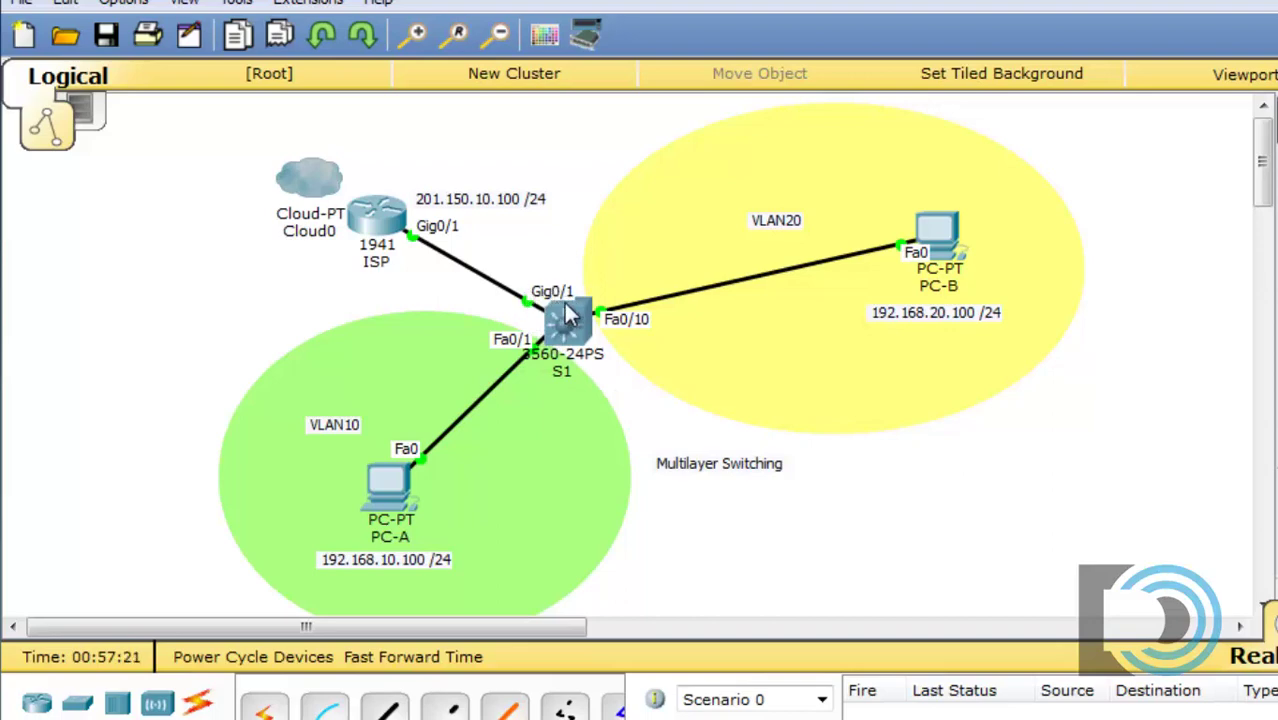
pyautogui.moveTo(568, 325)
pyautogui.click(483, 263)
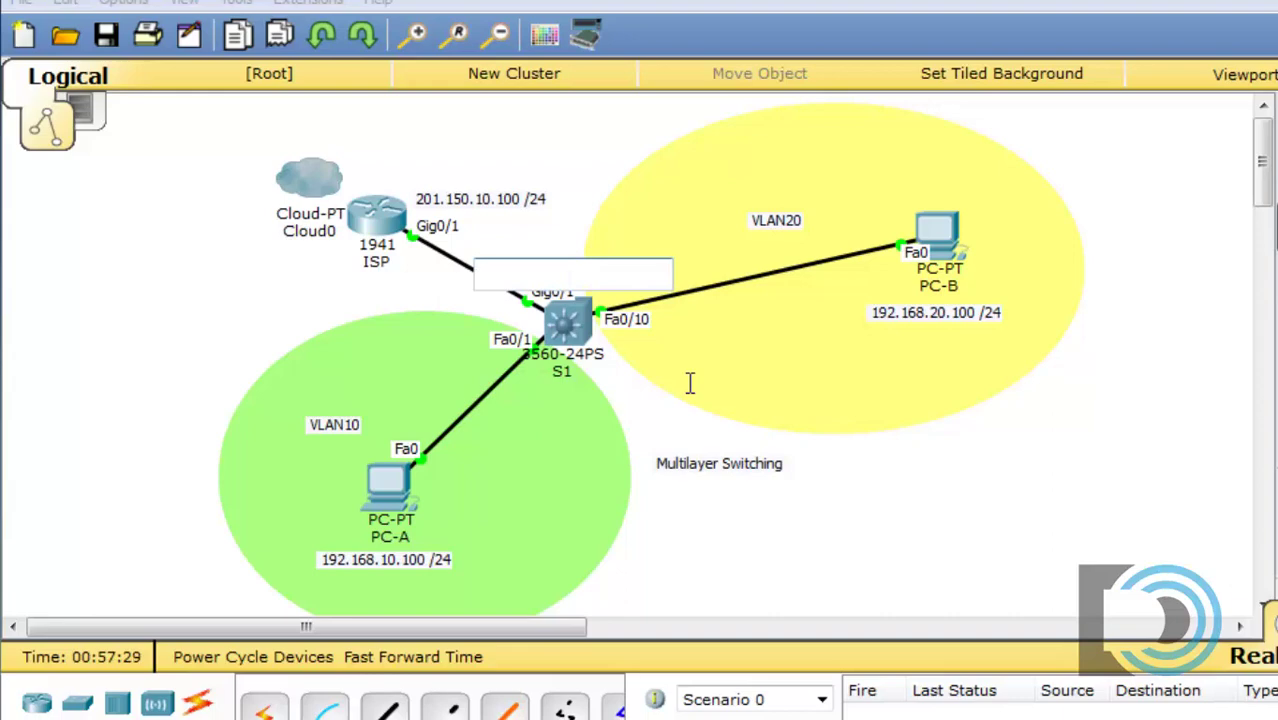
pyautogui.write('201.')
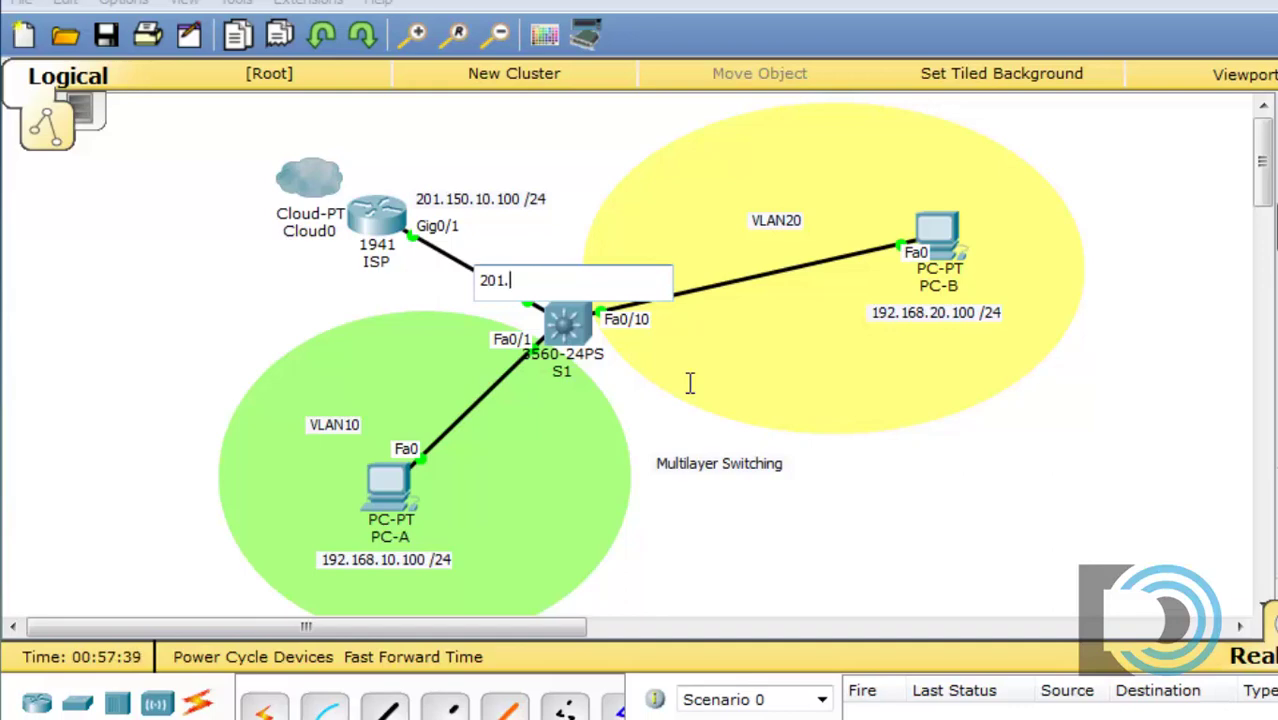
pyautogui.write('150.')
pyautogui.write('10.101 /24')
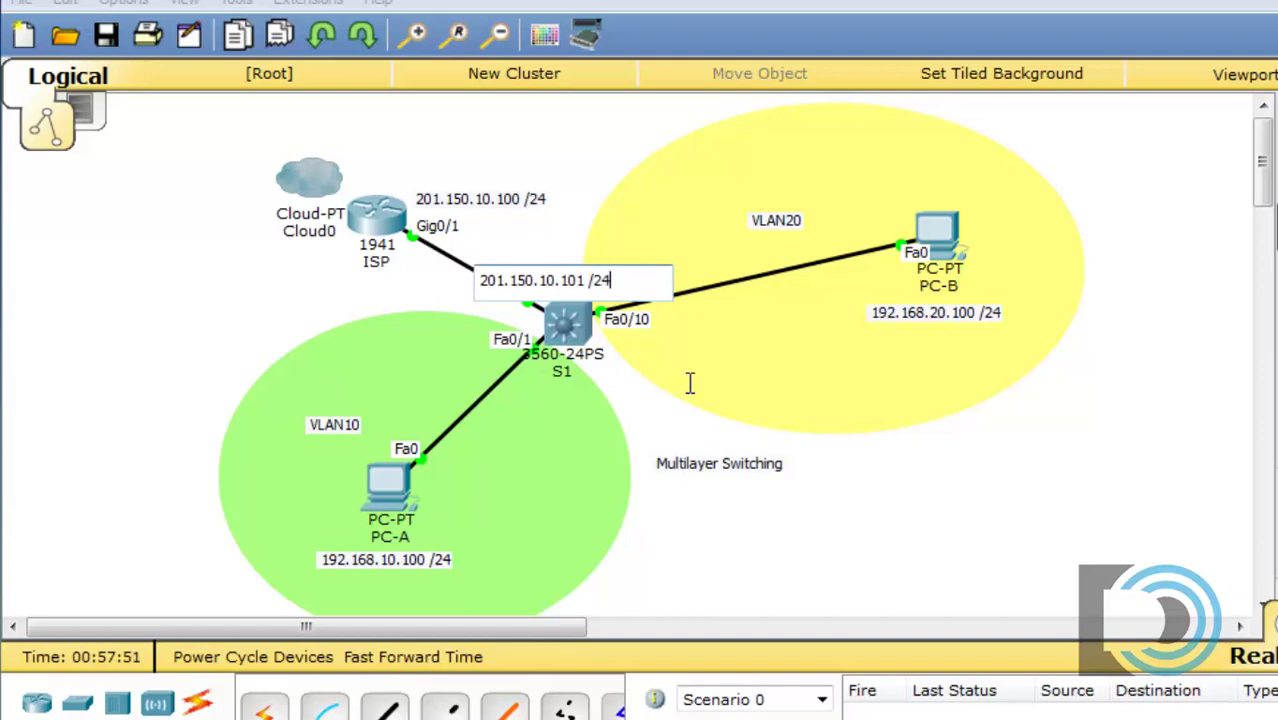
pyautogui.click(560, 243)
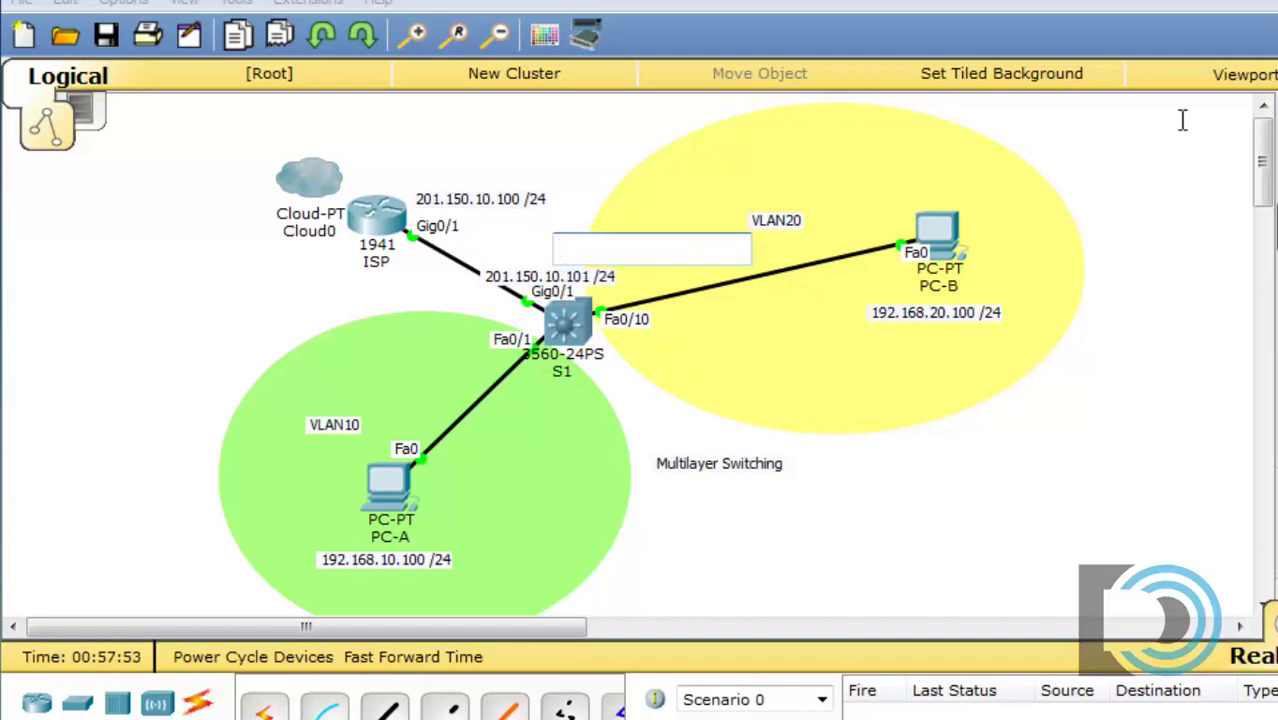
pyautogui.press('Escape')
pyautogui.moveTo(562, 285); pyautogui.dragTo(530, 283)
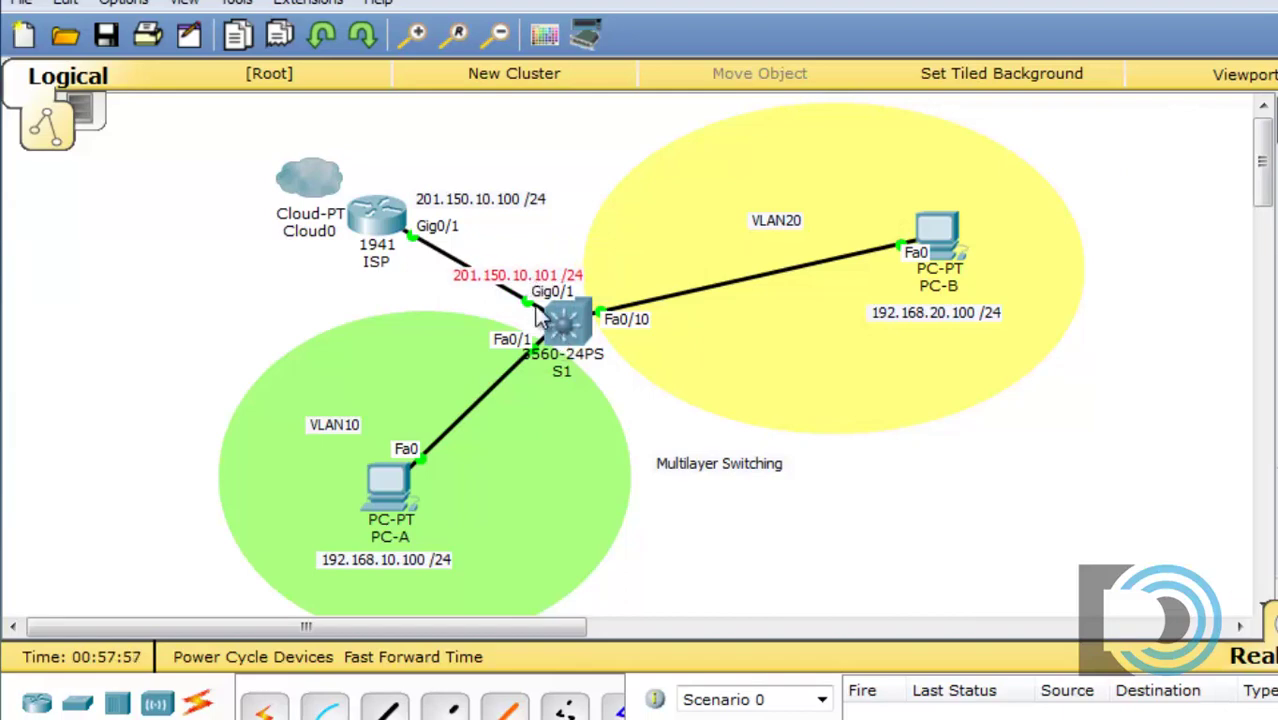
# Open S1's command line and turn interface g0/1 into a routed port with no switchport
pyautogui.click(570, 320)
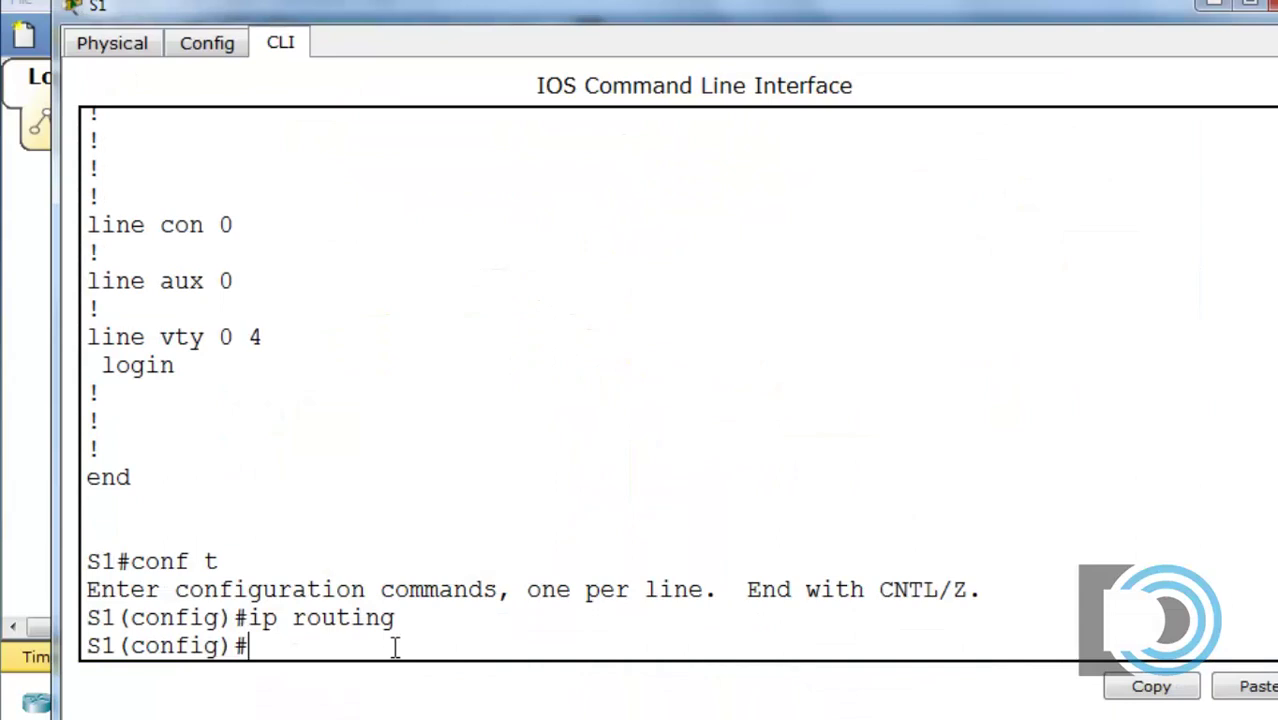
pyautogui.press('Return')
pyautogui.write('int')
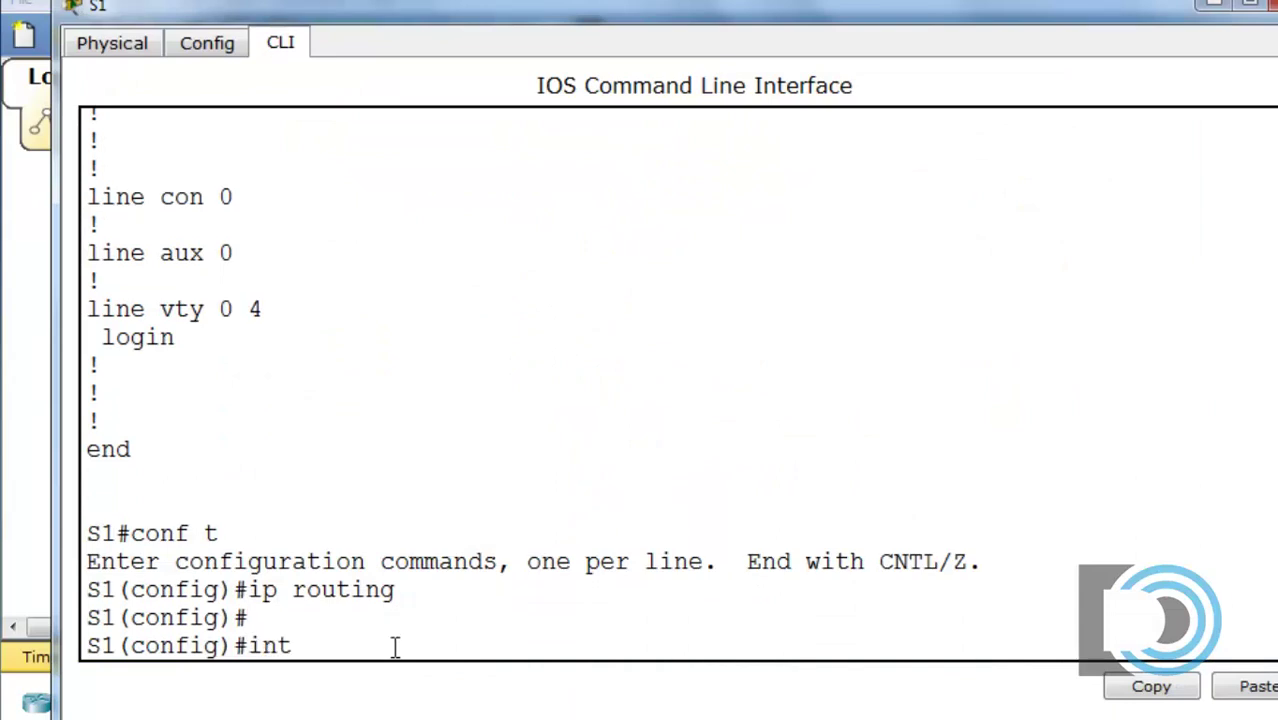
pyautogui.write(' g0/1')
pyautogui.press('Return')
pyautogui.write('no sw')
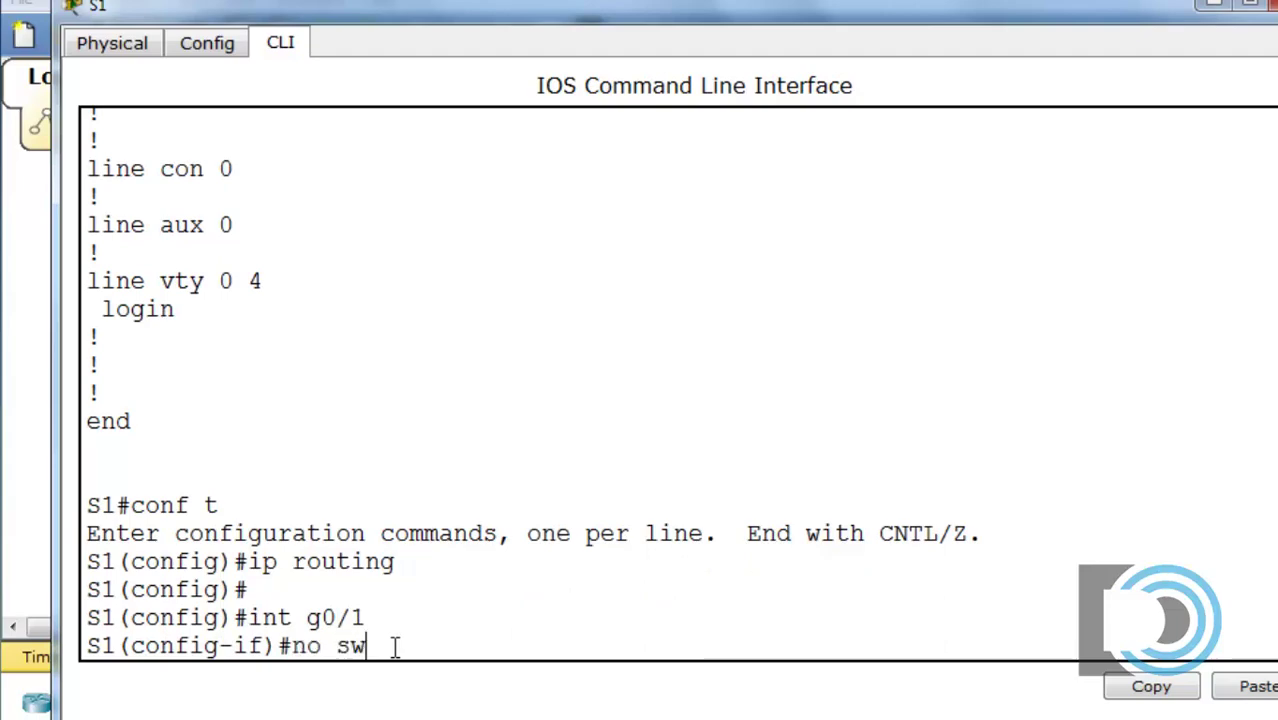
pyautogui.write('itchport')
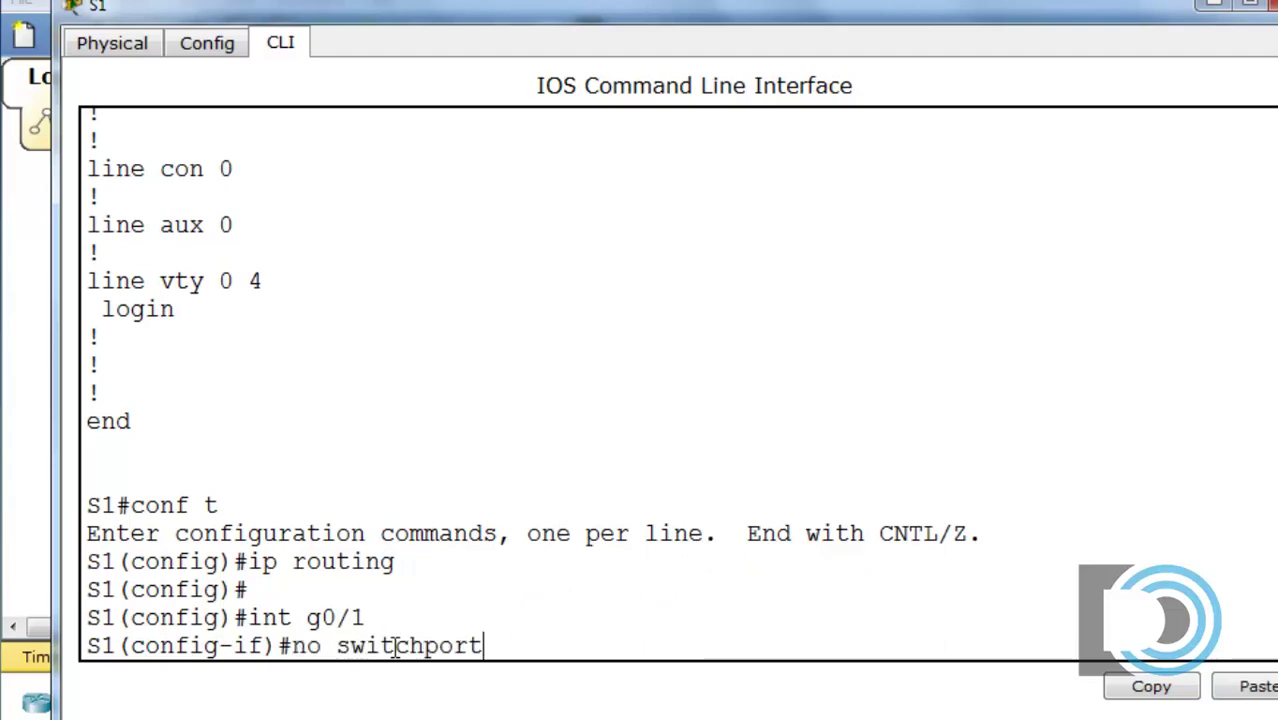
pyautogui.press('Return')
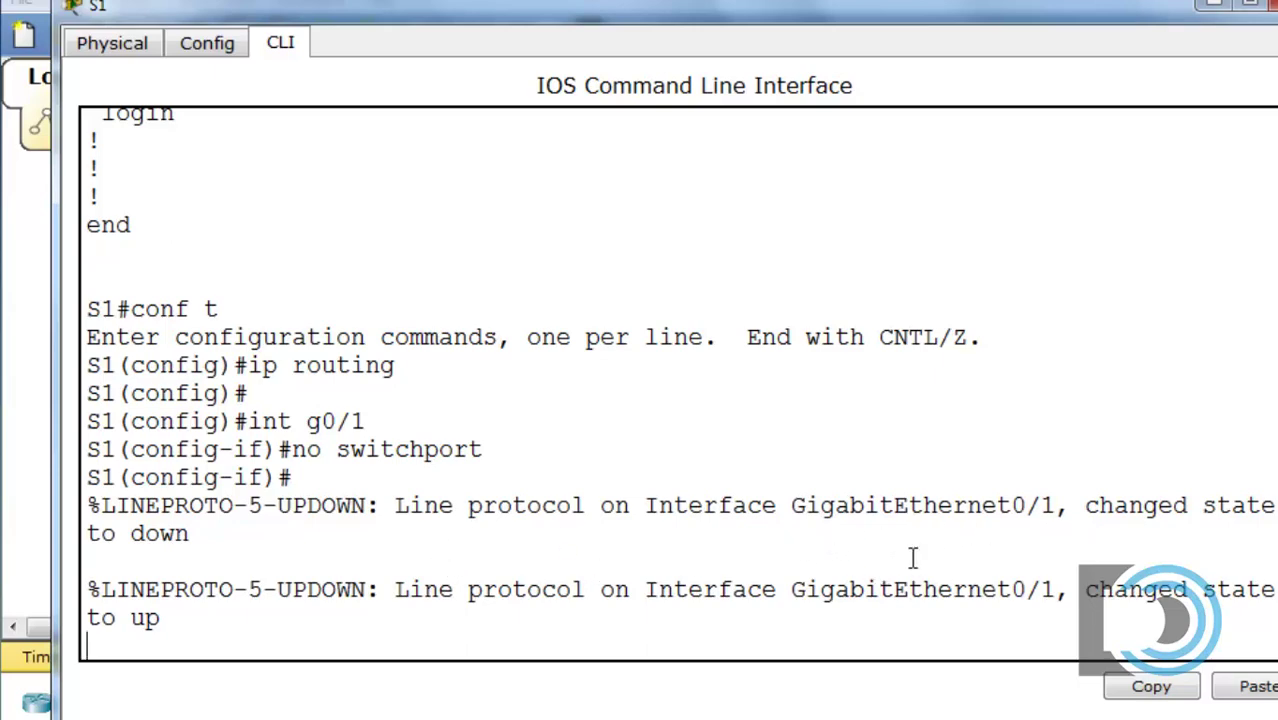
pyautogui.press('Return')
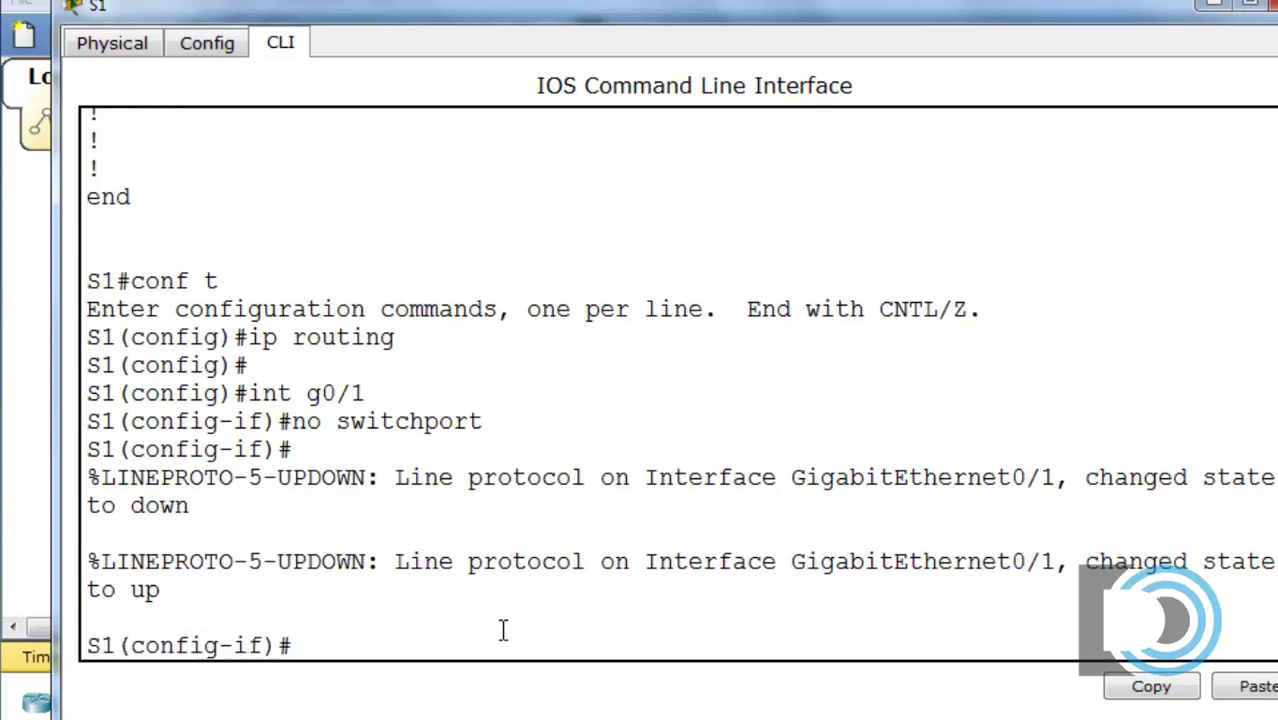
# Assign IP address 201.150.10.101 with mask 255.255.255.0 to S1's g0/1 and enable the interface with no shut
pyautogui.write('address ')
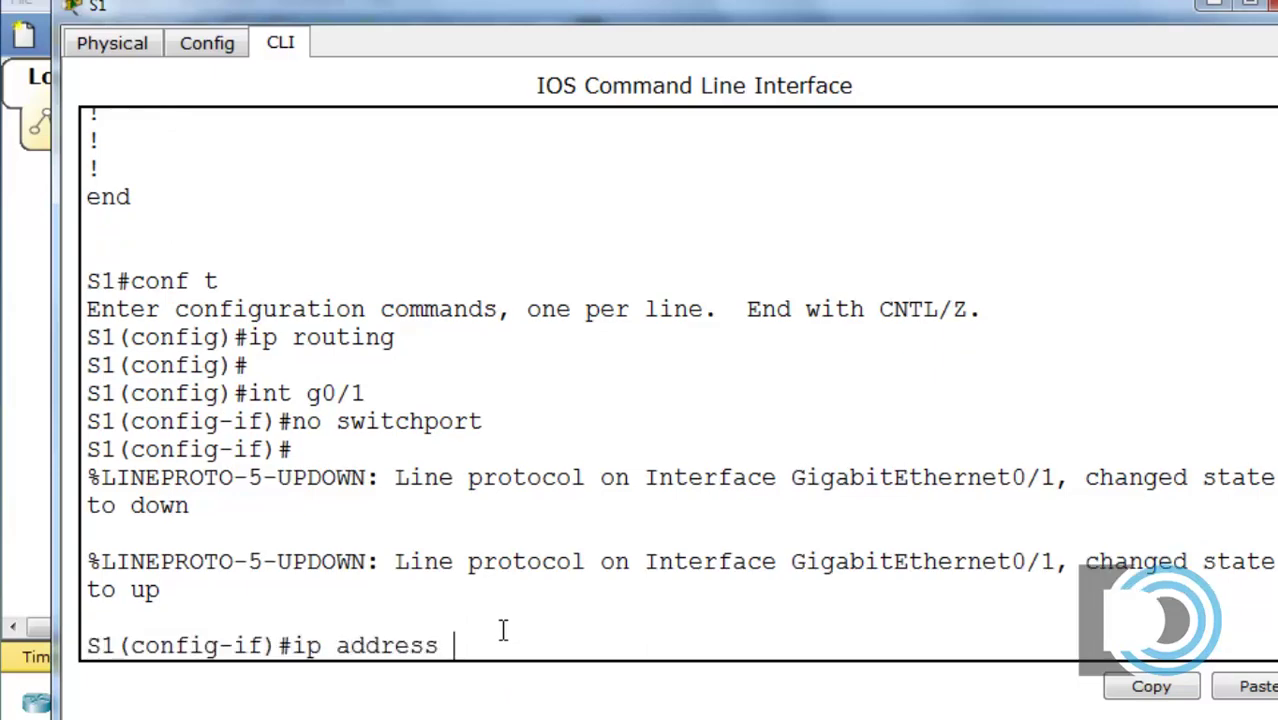
pyautogui.write('201.150.10.101')
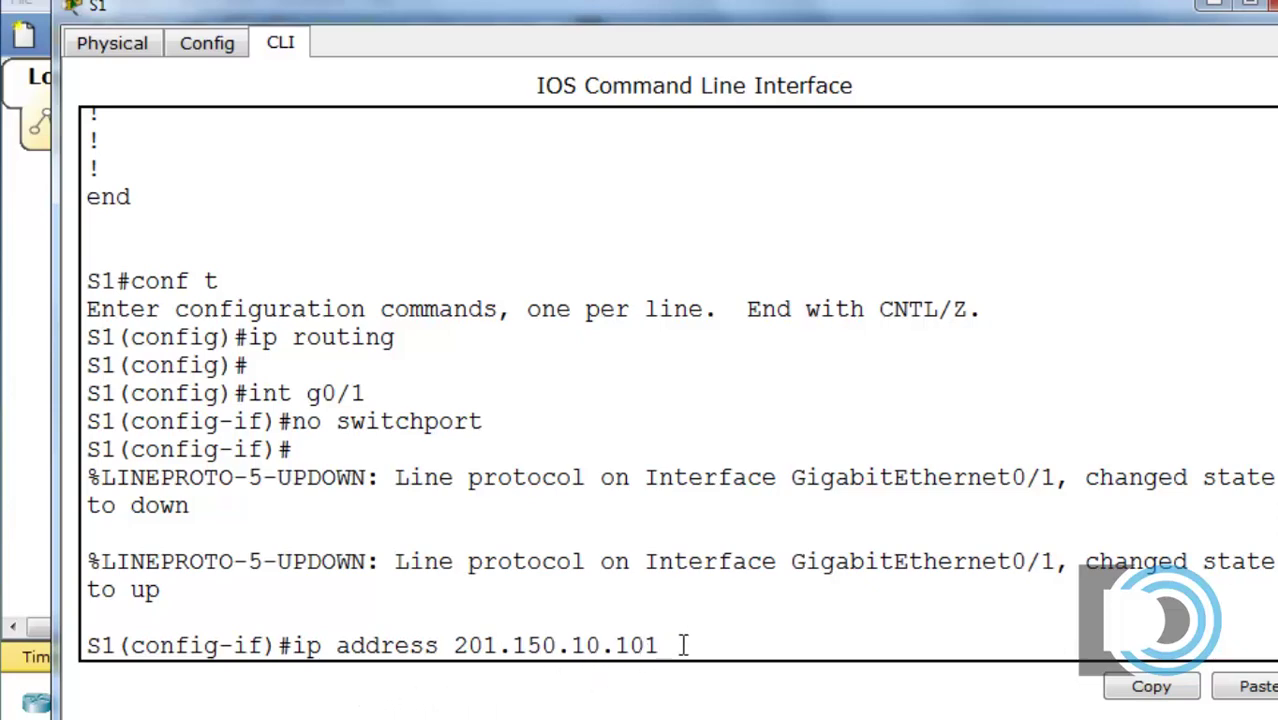
pyautogui.write(' 255.255.255.0')
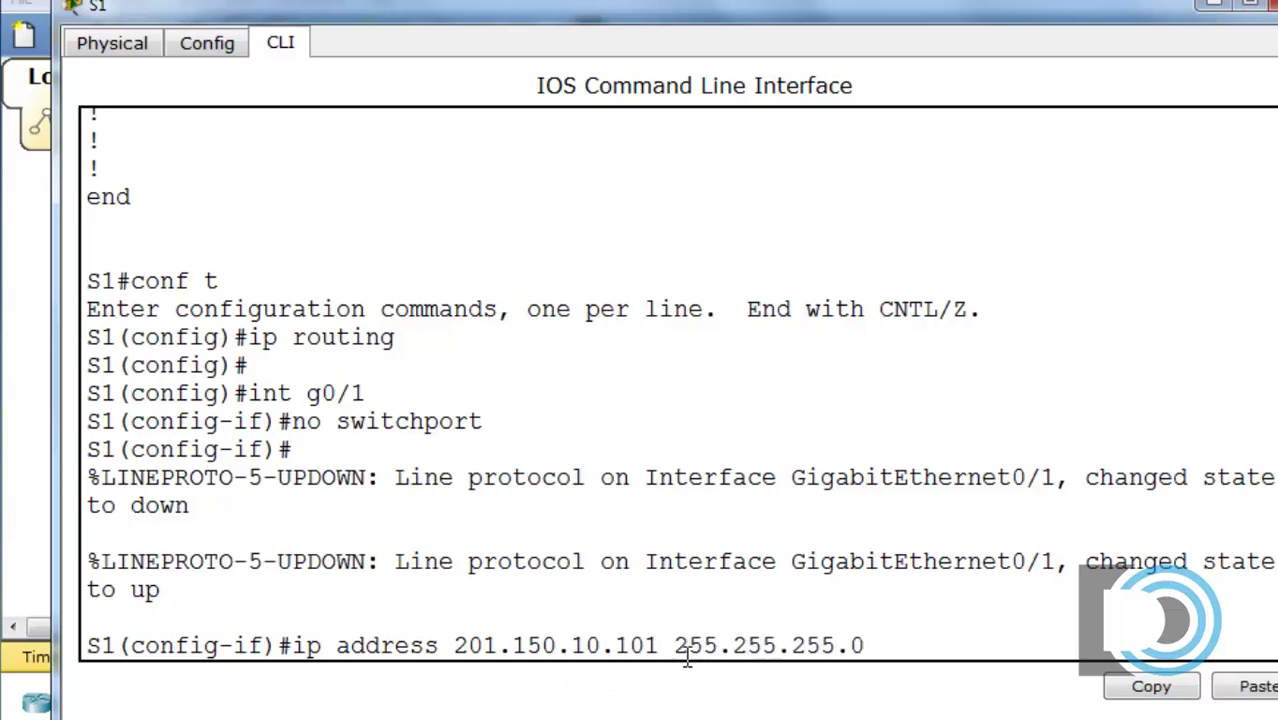
pyautogui.press('Return')
pyautogui.write('no shut')
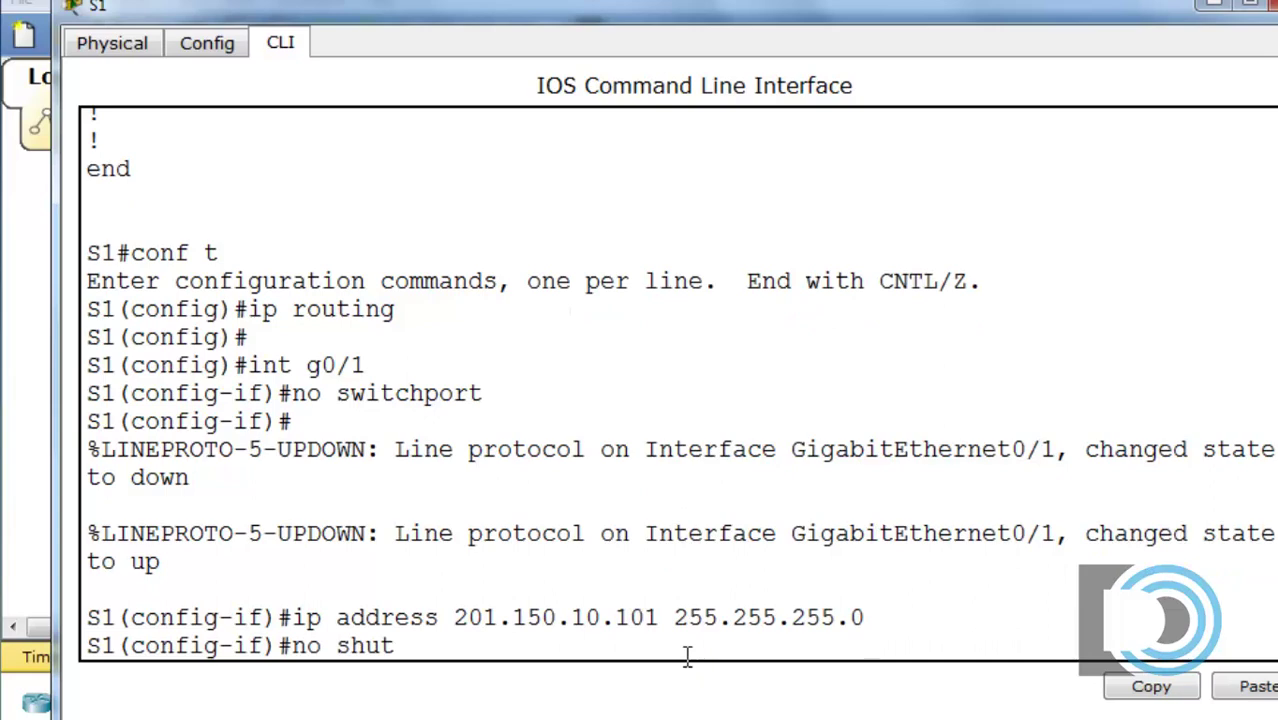
pyautogui.press('Return')
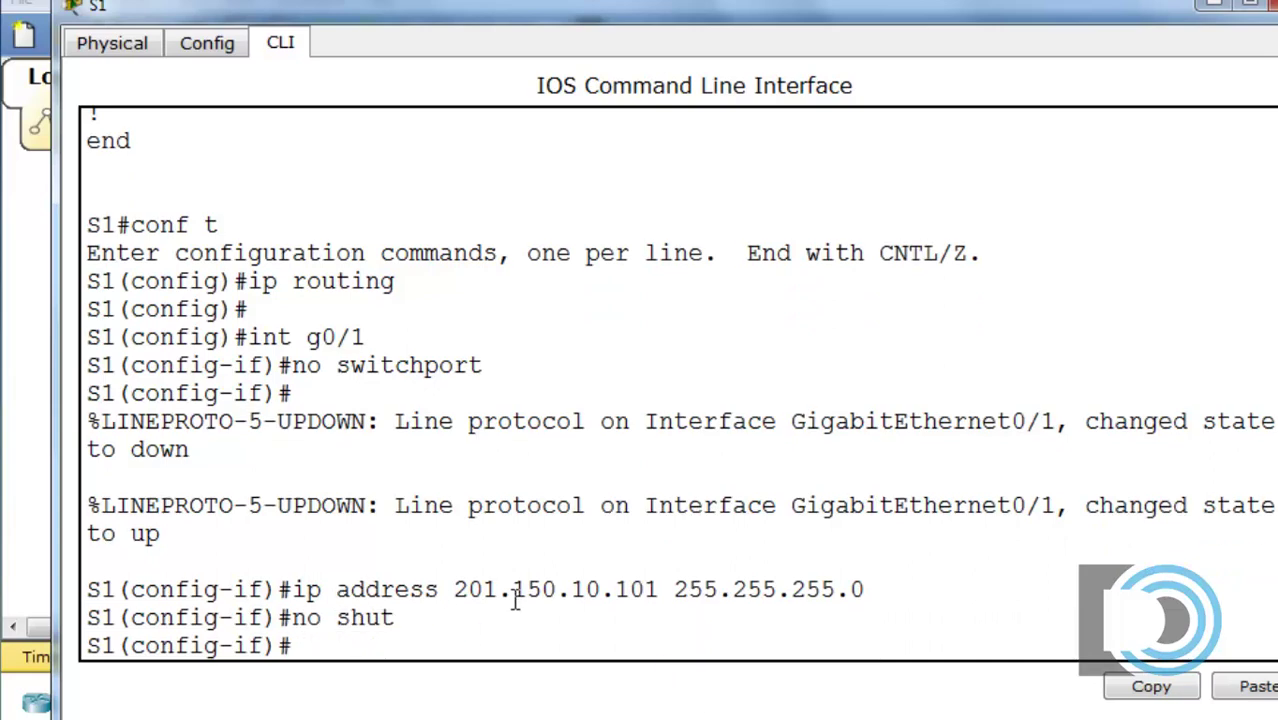
# Exit interface mode, set S1's default gateway to 201.150.10.100 with ip default-gateway, leave configuration mode and minimize S1
pyautogui.write('exit')
pyautogui.press('Return')
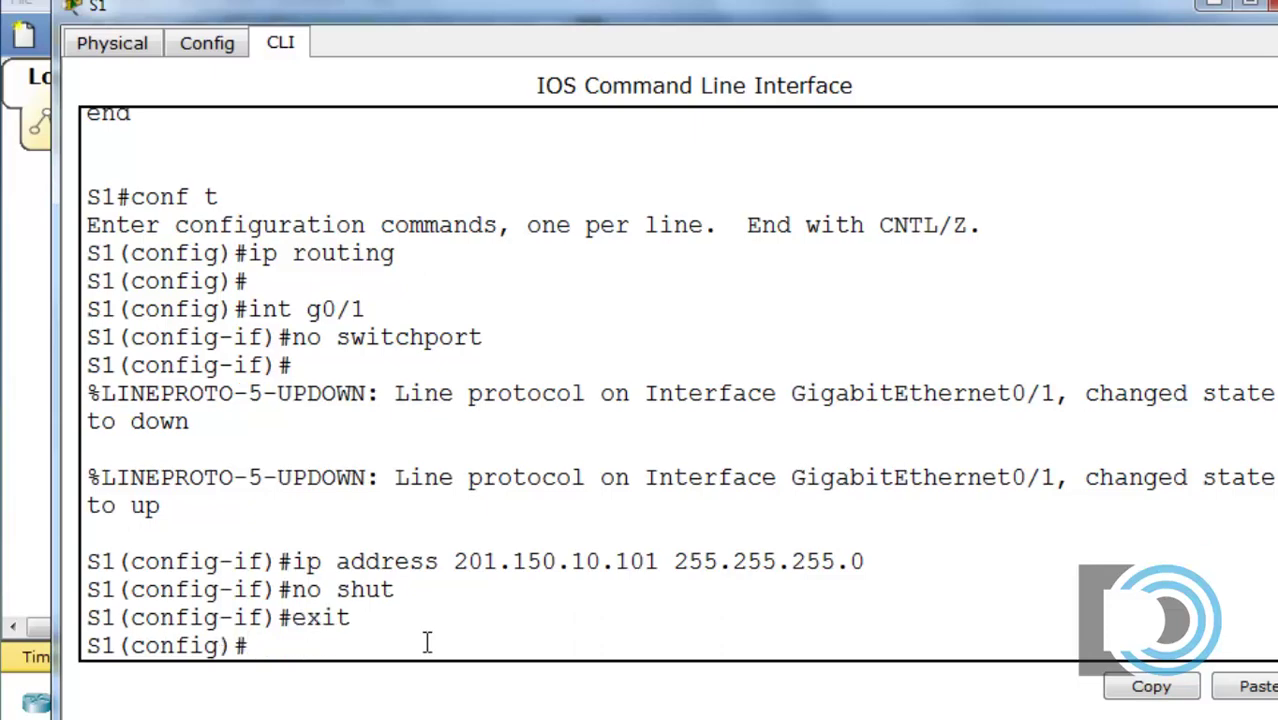
pyautogui.write('ip default')
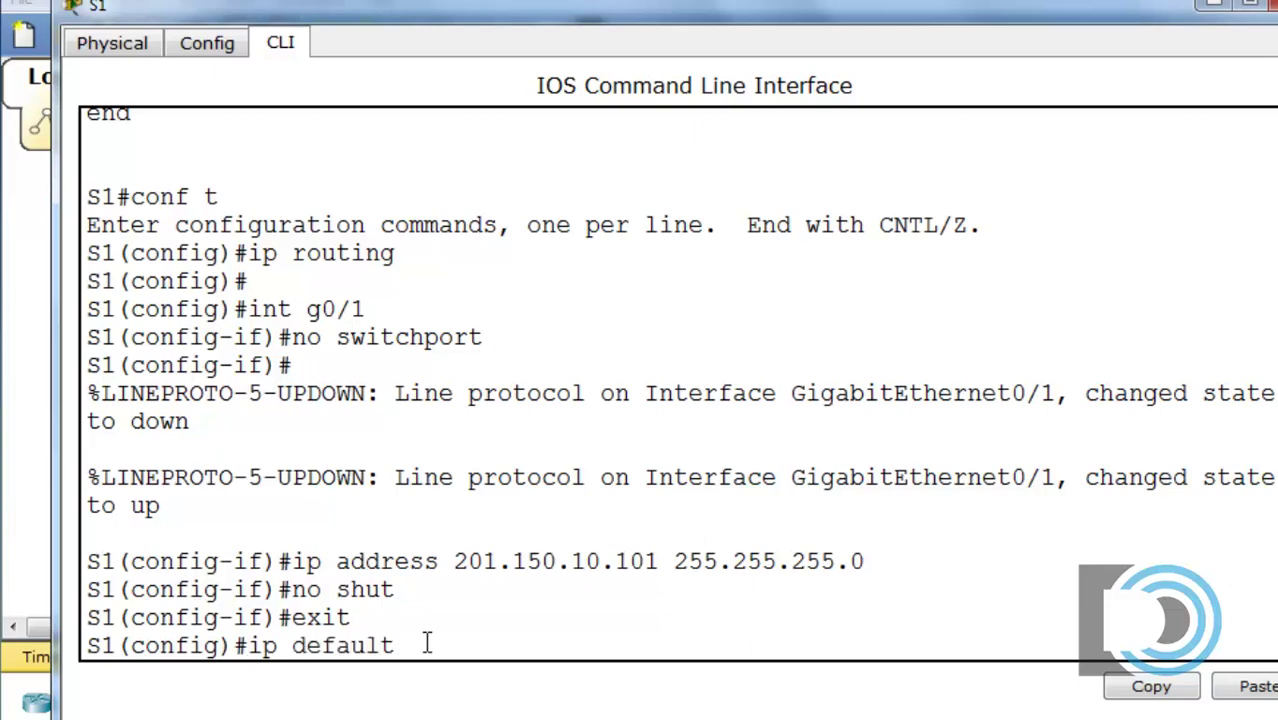
pyautogui.press('Tab')
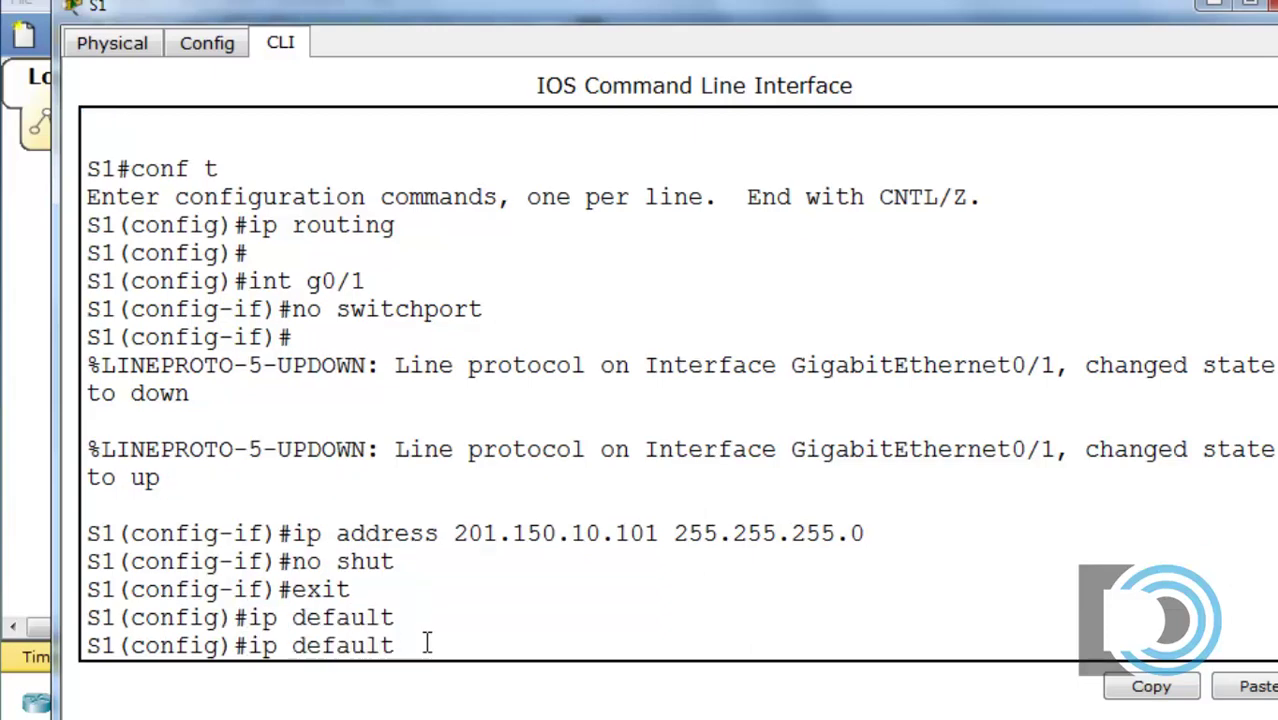
pyautogui.write('?')
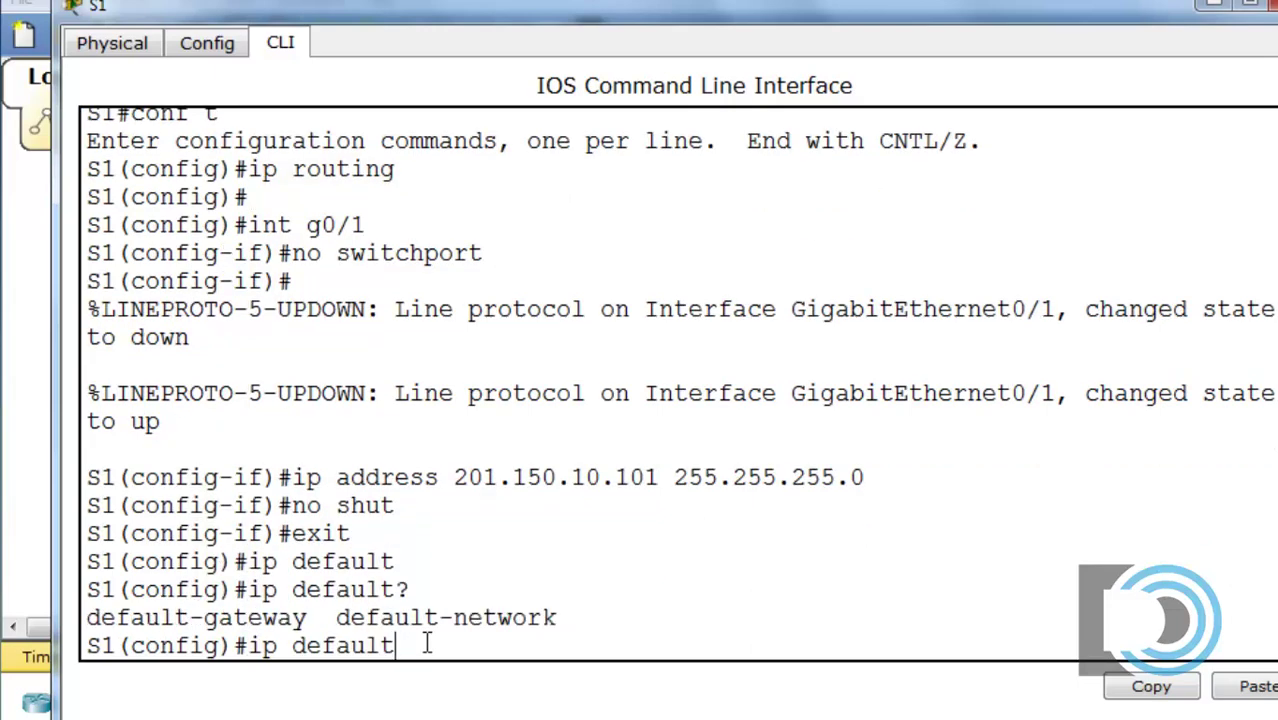
pyautogui.write('-gatw')
pyautogui.press('BackSpace')
pyautogui.write('eway')
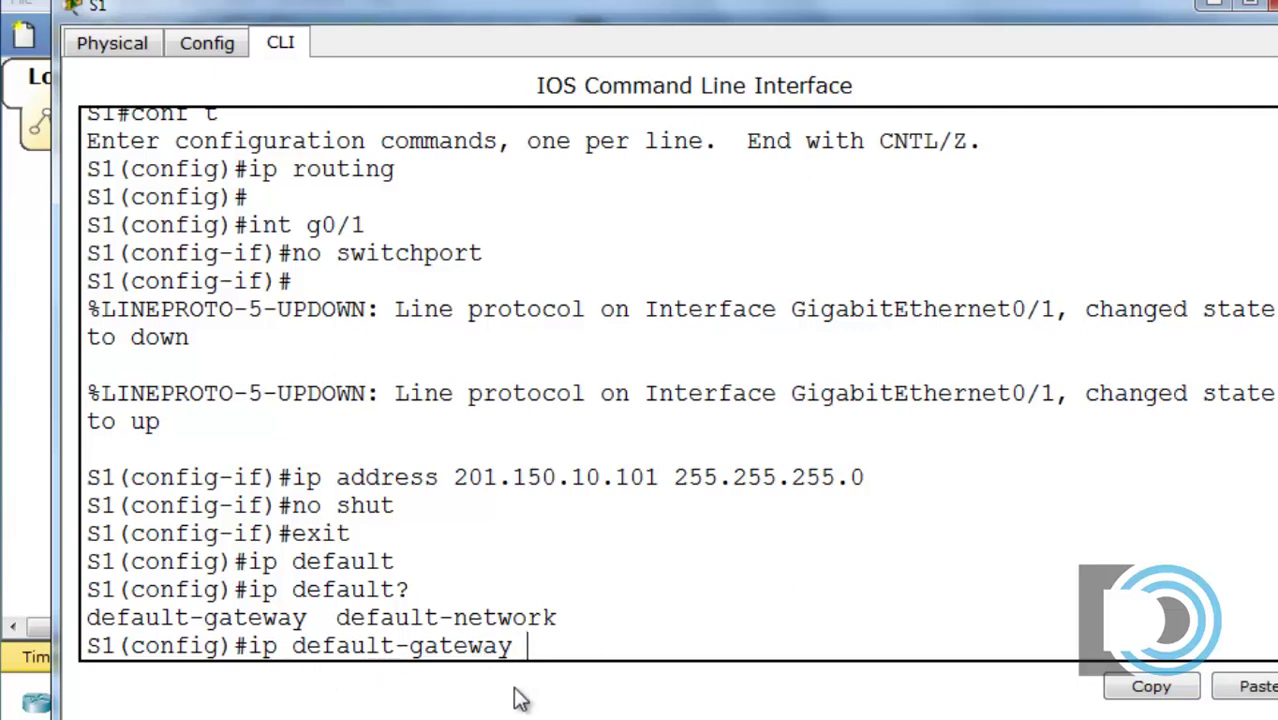
pyautogui.write(' ?')
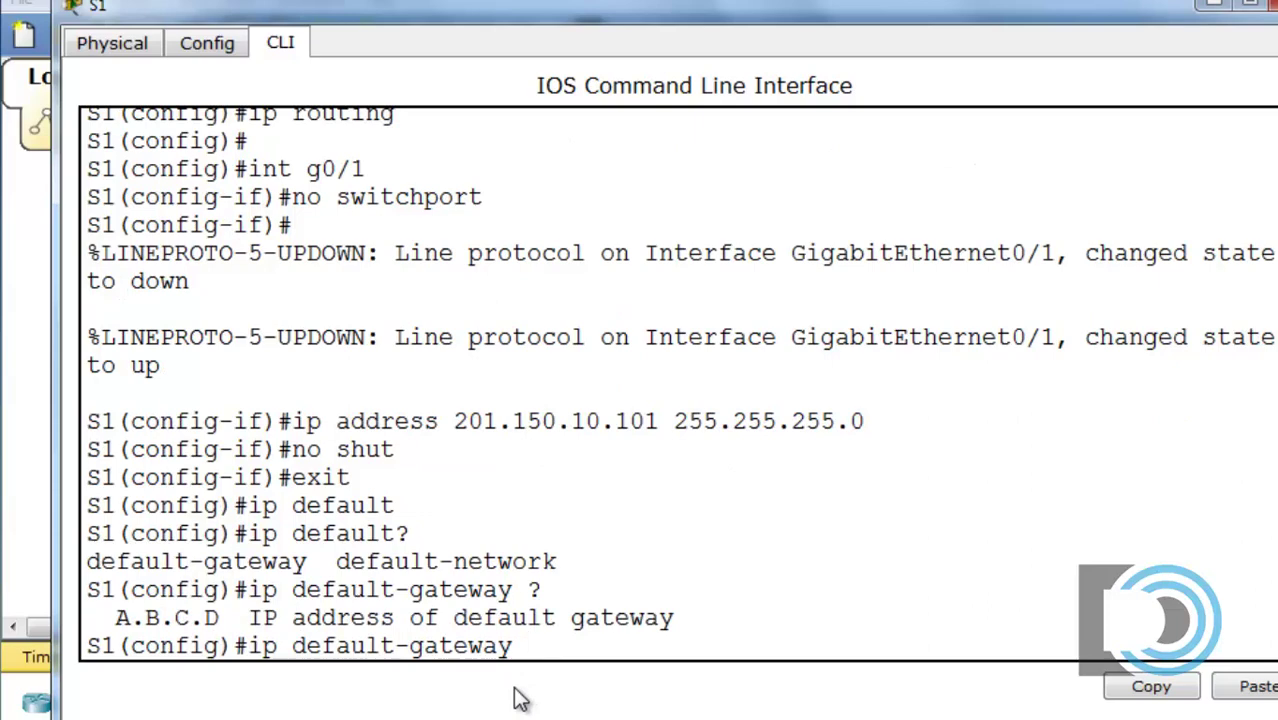
pyautogui.write('201.150.10')
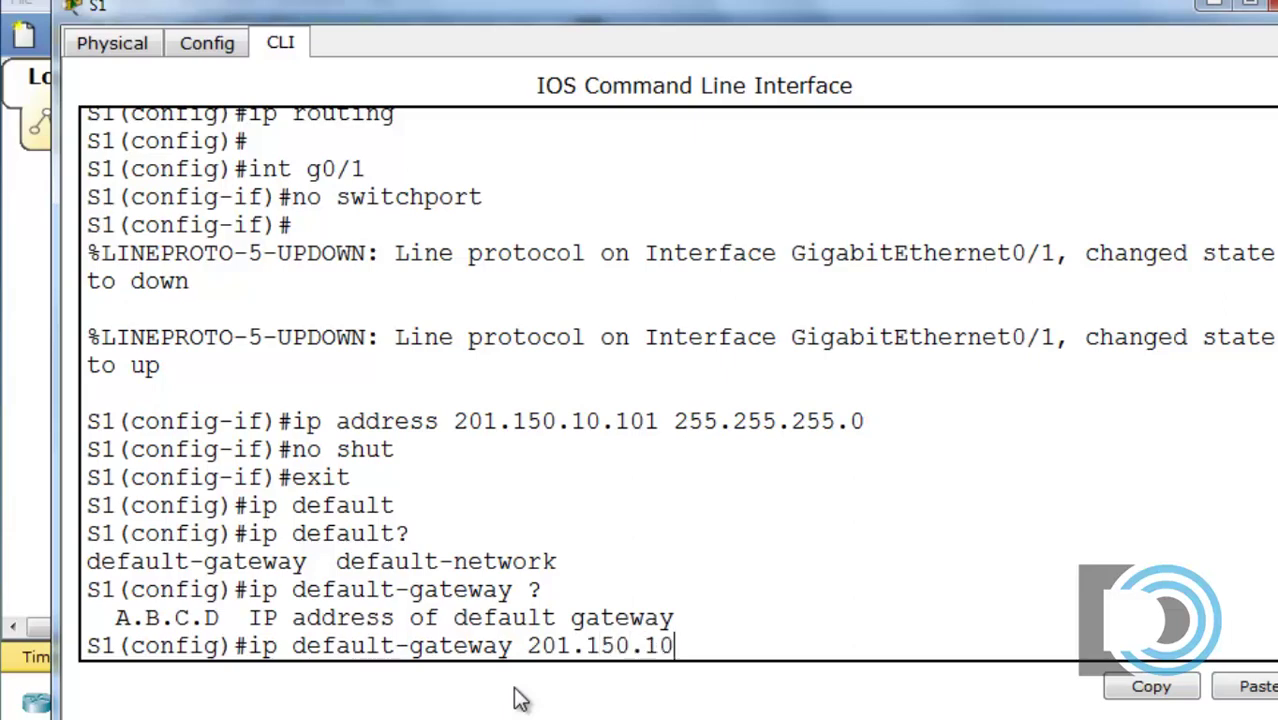
pyautogui.write('.100')
pyautogui.press('Return')
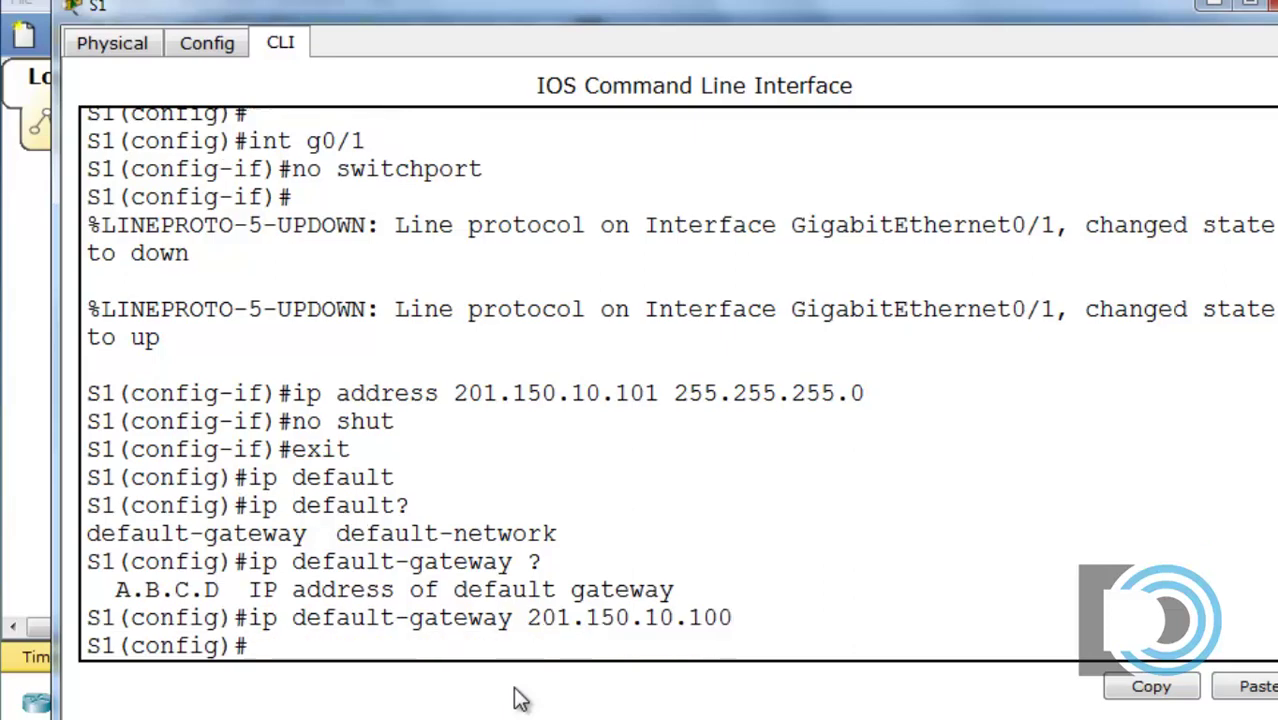
pyautogui.hotkey('ctrl', 'z')
pyautogui.press('Return')
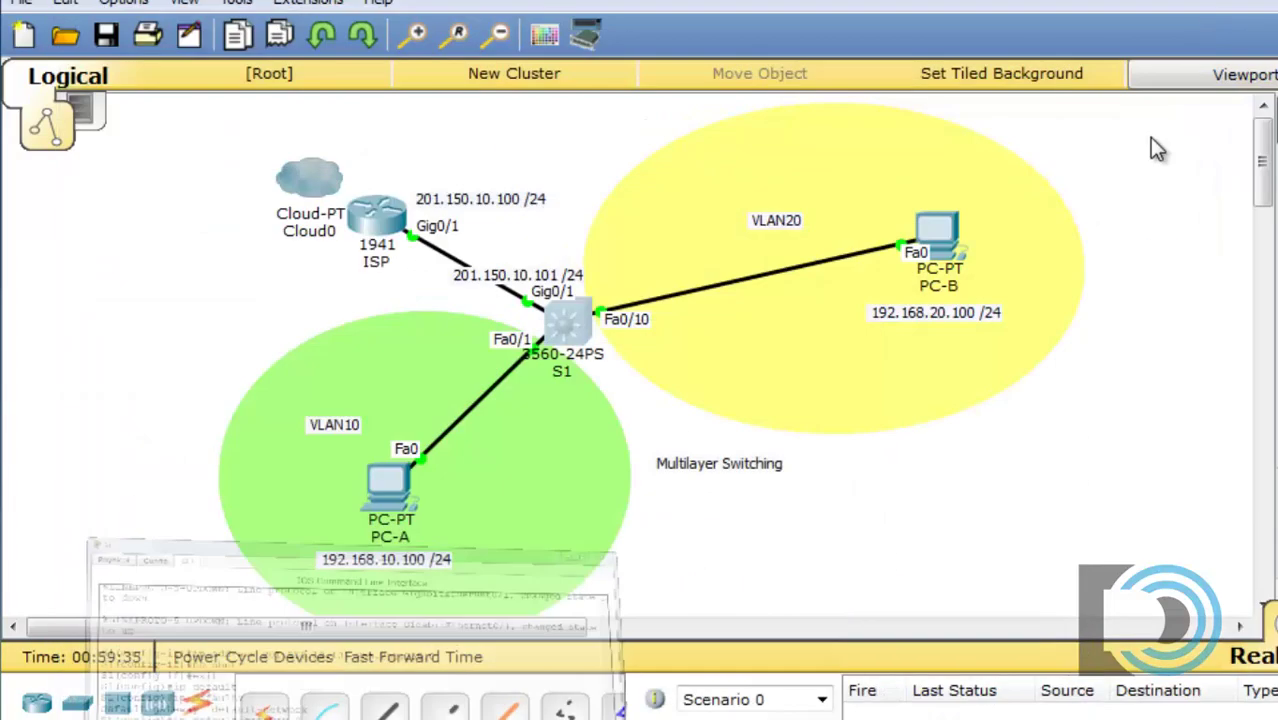
pyautogui.click(1222, 5)
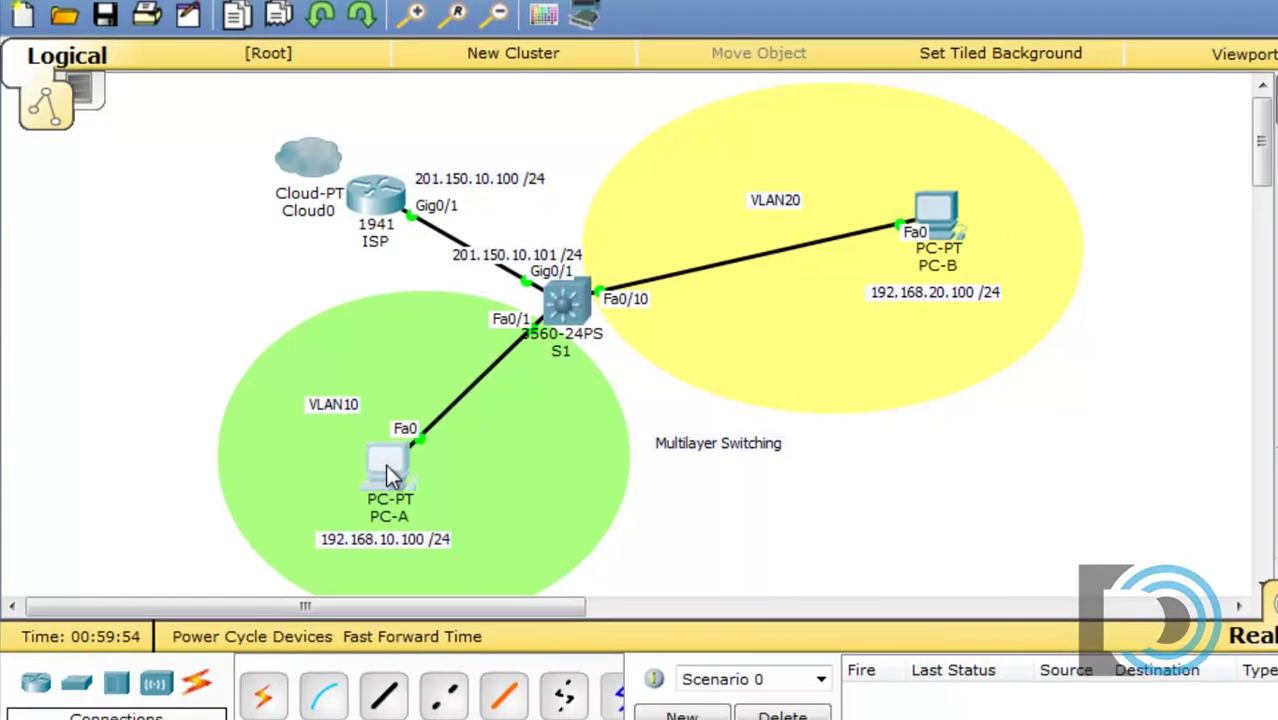
# Ping the ISP router at 201.150.10.100 from PC-A's command prompt
pyautogui.click(386, 484)
pyautogui.click(631, 160)
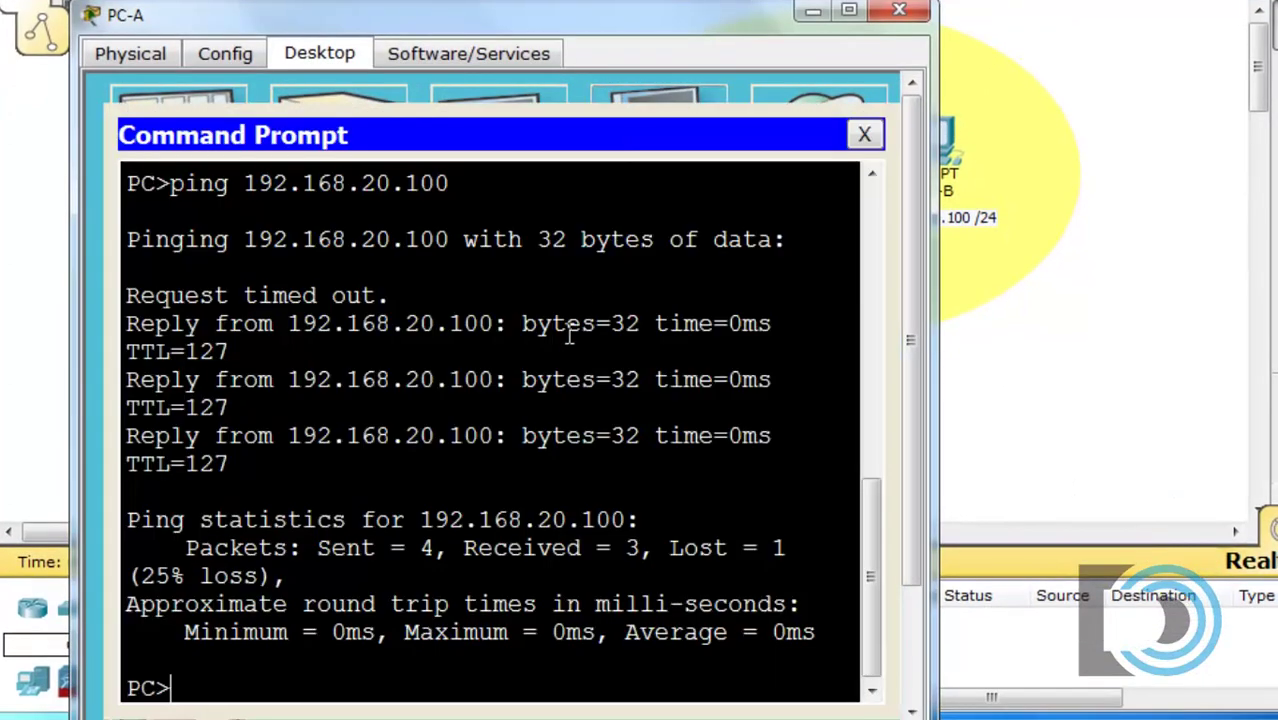
pyautogui.press('Up')
pyautogui.press('BackSpace')
pyautogui.press('BackSpace')
pyautogui.press('BackSpace')
pyautogui.press('BackSpace')
pyautogui.press('BackSpace')
pyautogui.press('BackSpace')
pyautogui.press('BackSpace')
pyautogui.press('BackSpace')
pyautogui.press('BackSpace')
pyautogui.press('BackSpace')
pyautogui.press('BackSpace')
pyautogui.press('BackSpace')
pyautogui.press('BackSpace')
pyautogui.press('BackSpace')
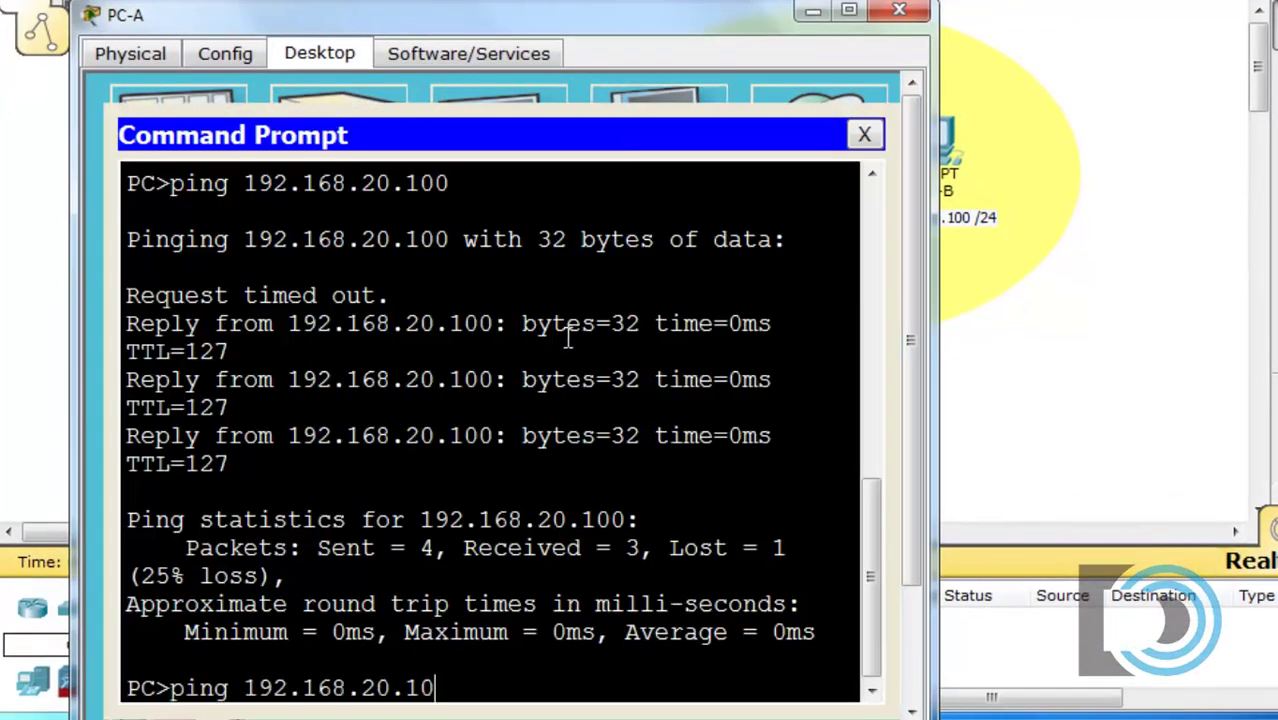
pyautogui.write('201.150/10/')
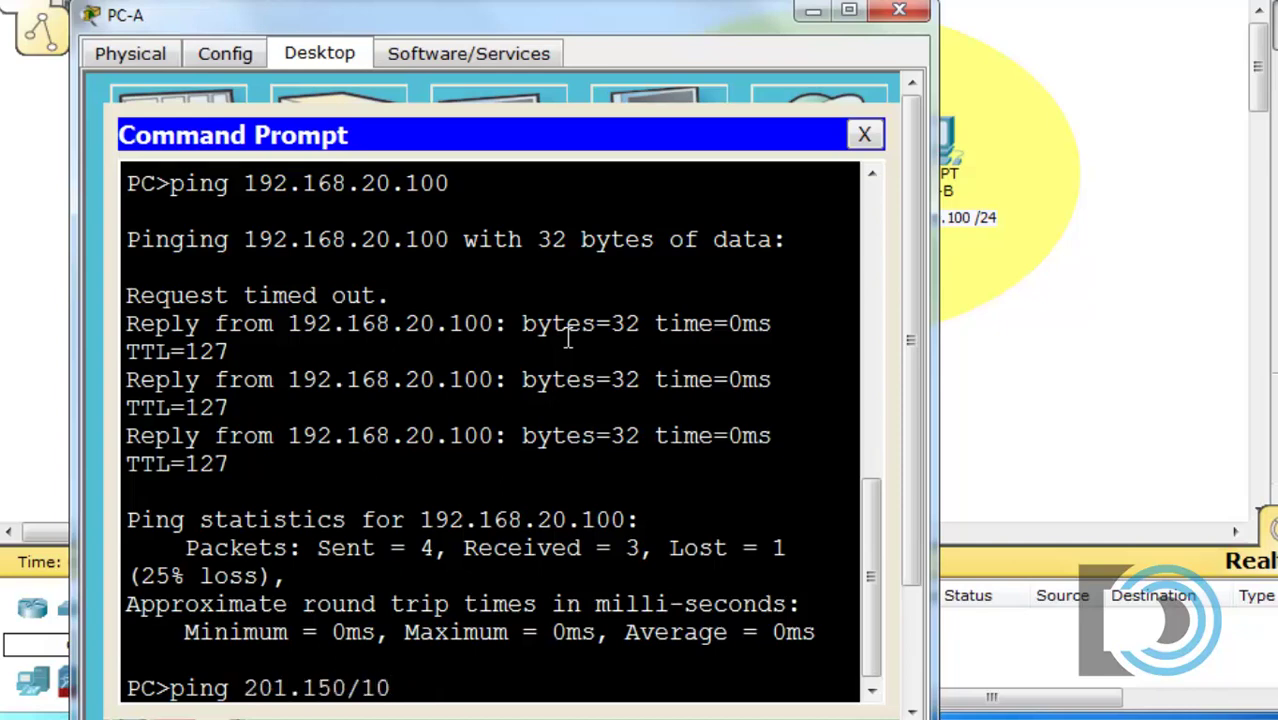
pyautogui.press('BackSpace')
pyautogui.press('BackSpace')
pyautogui.press('BackSpace')
pyautogui.press('BackSpace')
pyautogui.write('.10.100')
pyautogui.press('Return')
# Reposition the PC-A window and repeat the ping to 201.150.10.100
pyautogui.moveTo(450, 14); pyautogui.dragTo(490, 0)
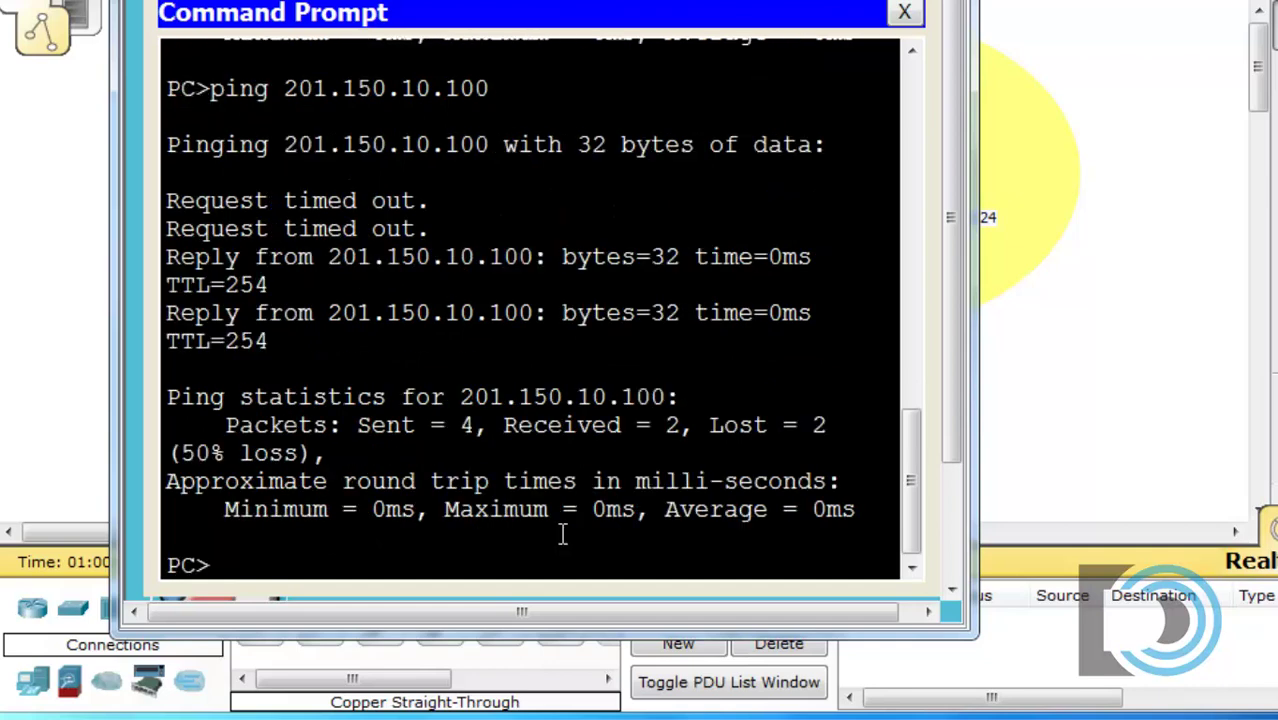
pyautogui.press('Up')
pyautogui.press('Return')
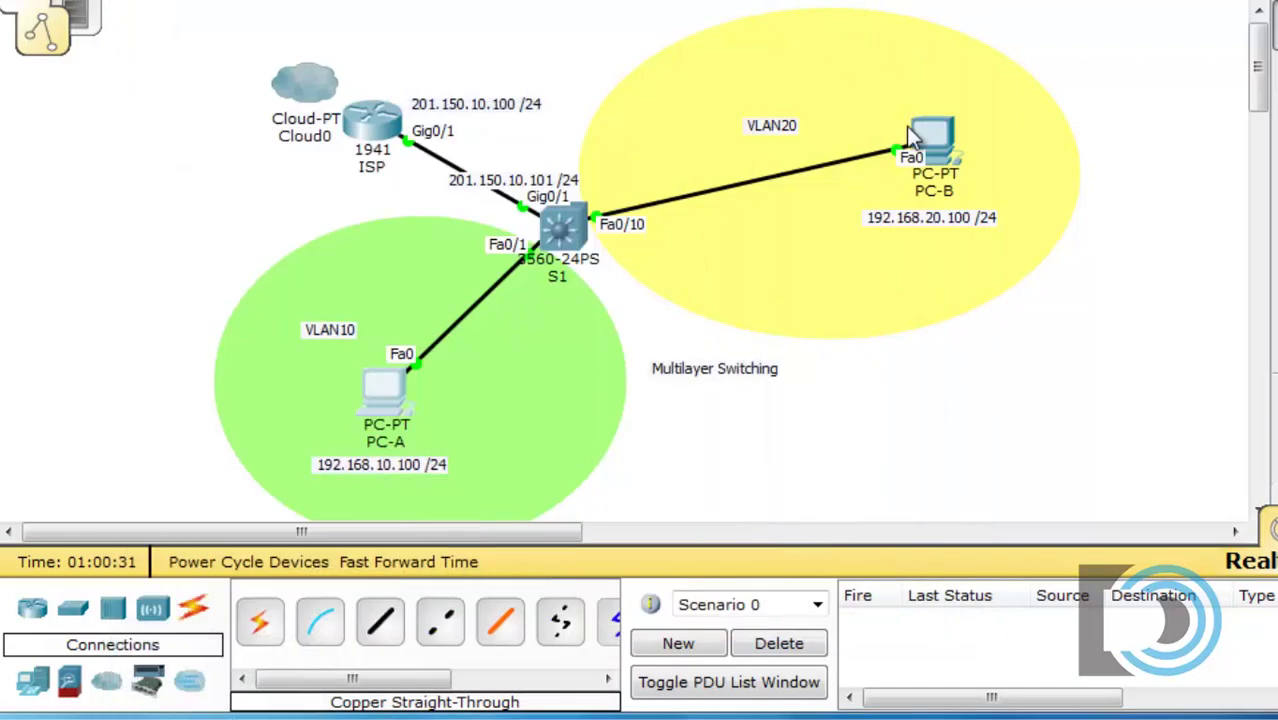
# Open PC-B's command prompt and ping the ISP router at 201.150.10.100 and PC-A at 192.168.10.100
pyautogui.click(945, 145)
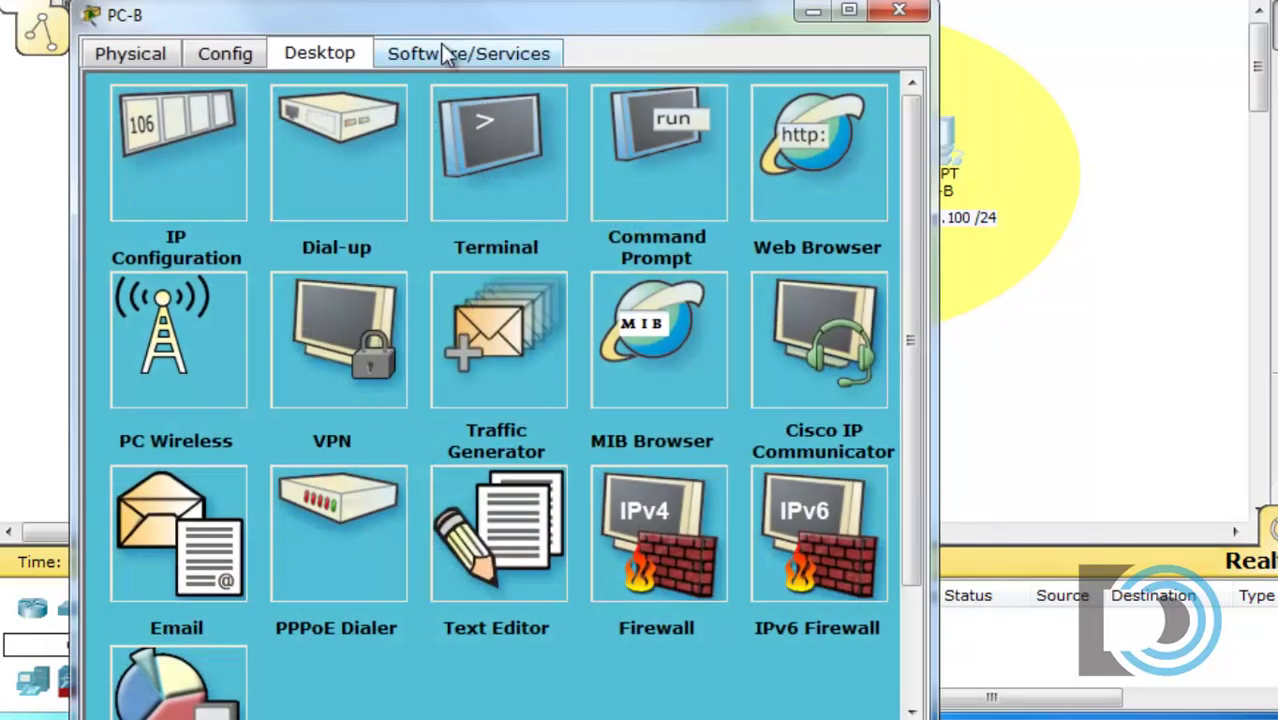
pyautogui.moveTo(448, 20); pyautogui.dragTo(436, 0)
pyautogui.click(628, 58)
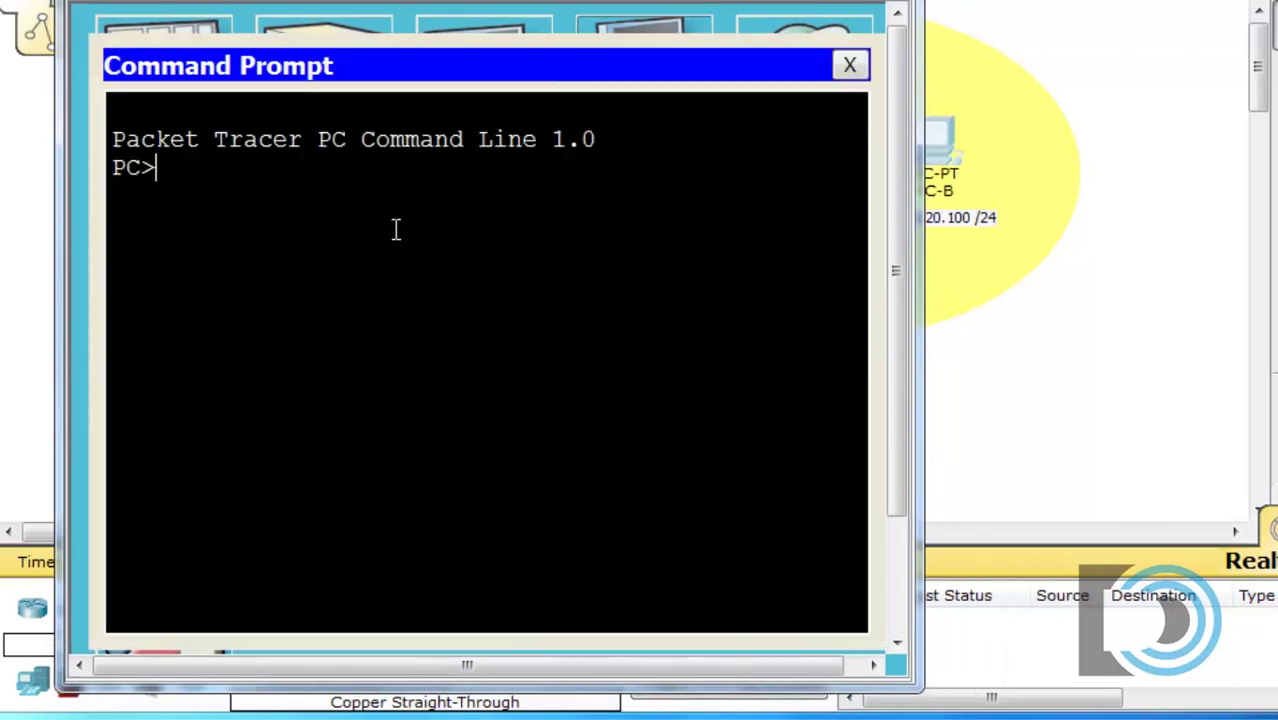
pyautogui.write('ping ')
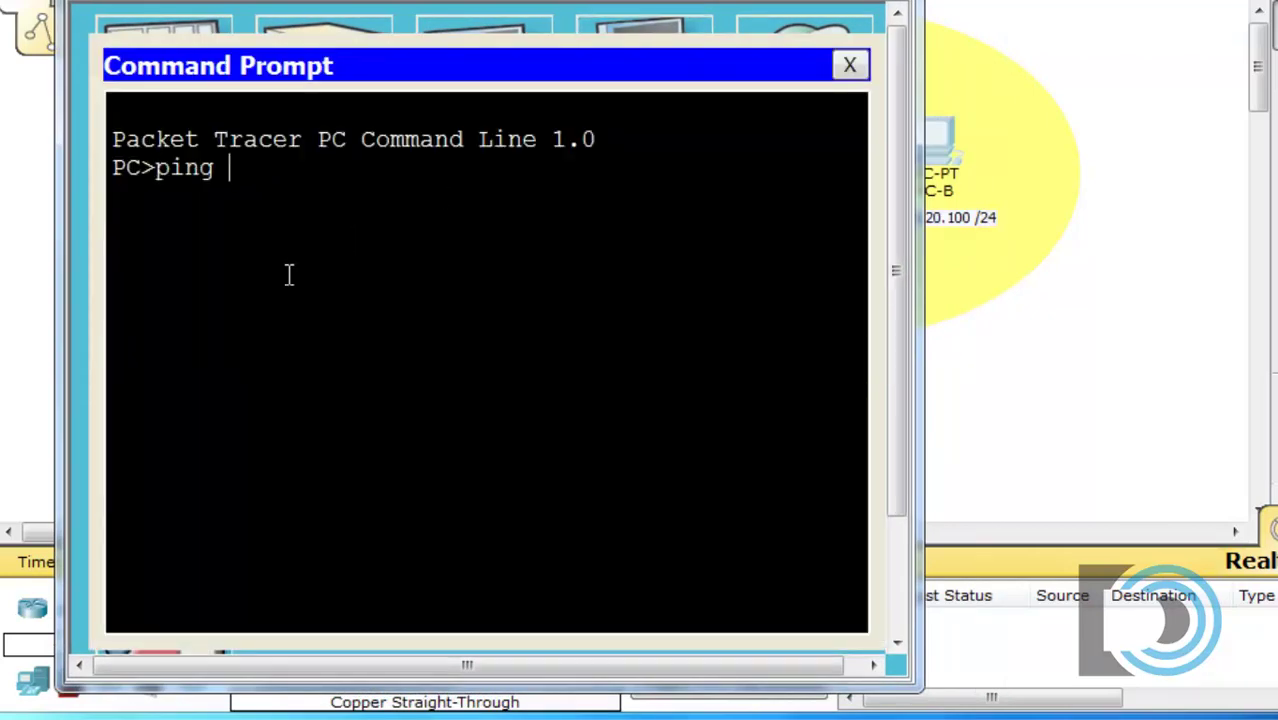
pyautogui.write('201.1')
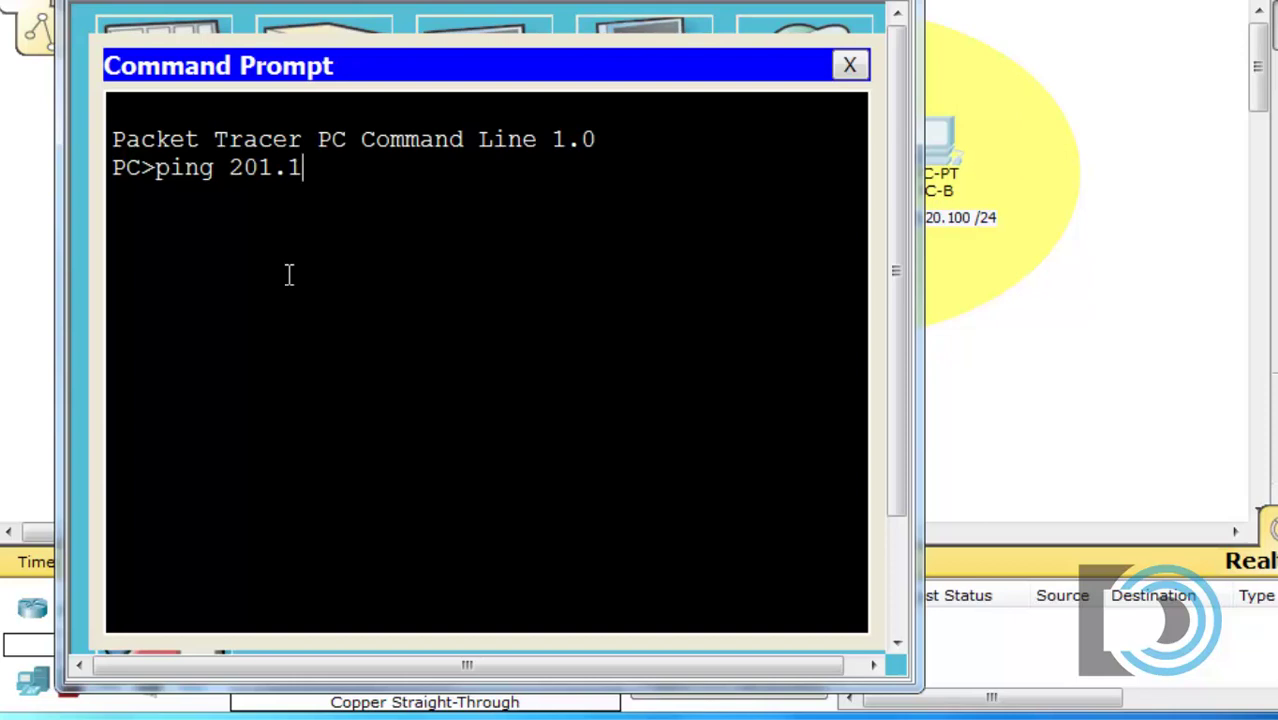
pyautogui.write('50.10.100')
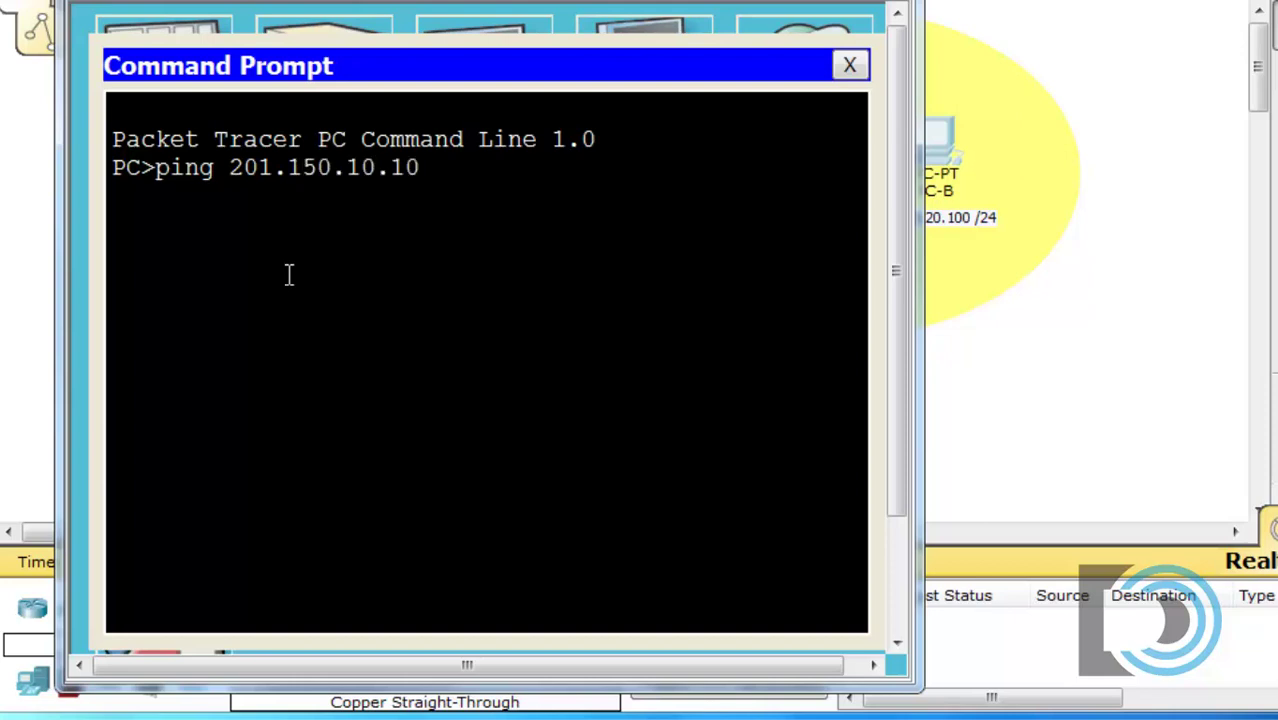
pyautogui.press('Return')
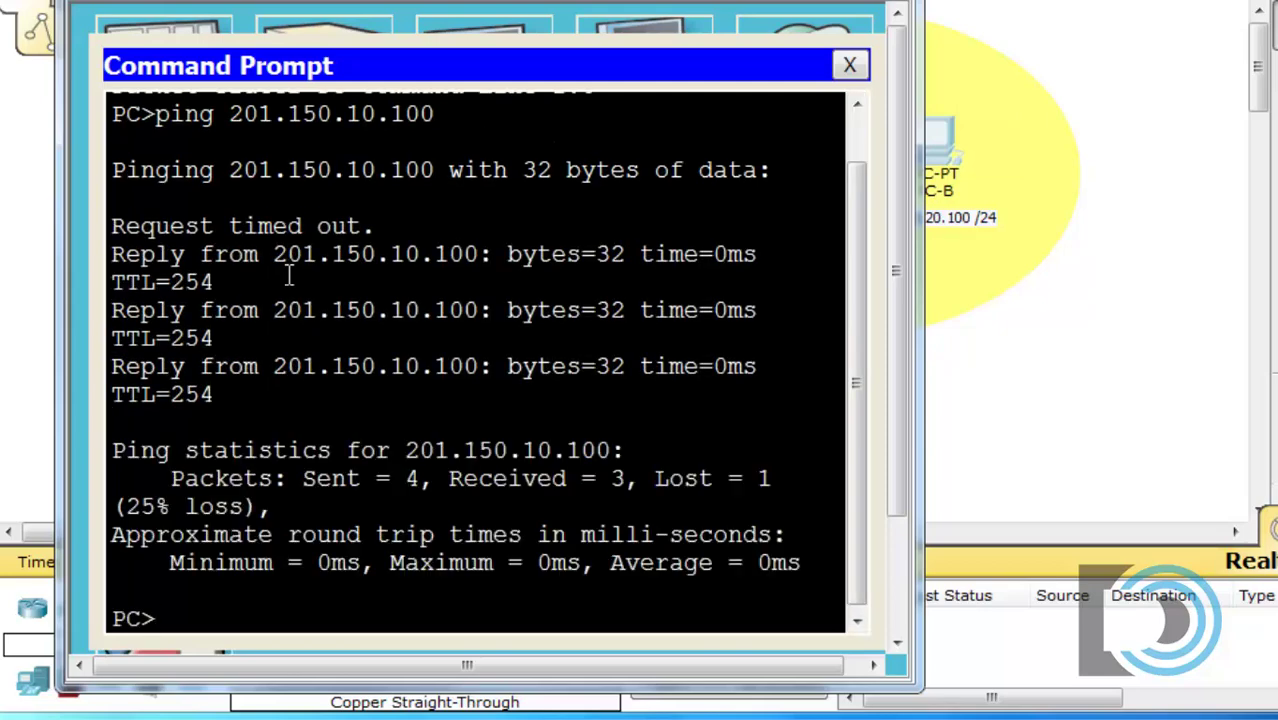
pyautogui.write('ping 192.168.10.100')
pyautogui.press('Return')
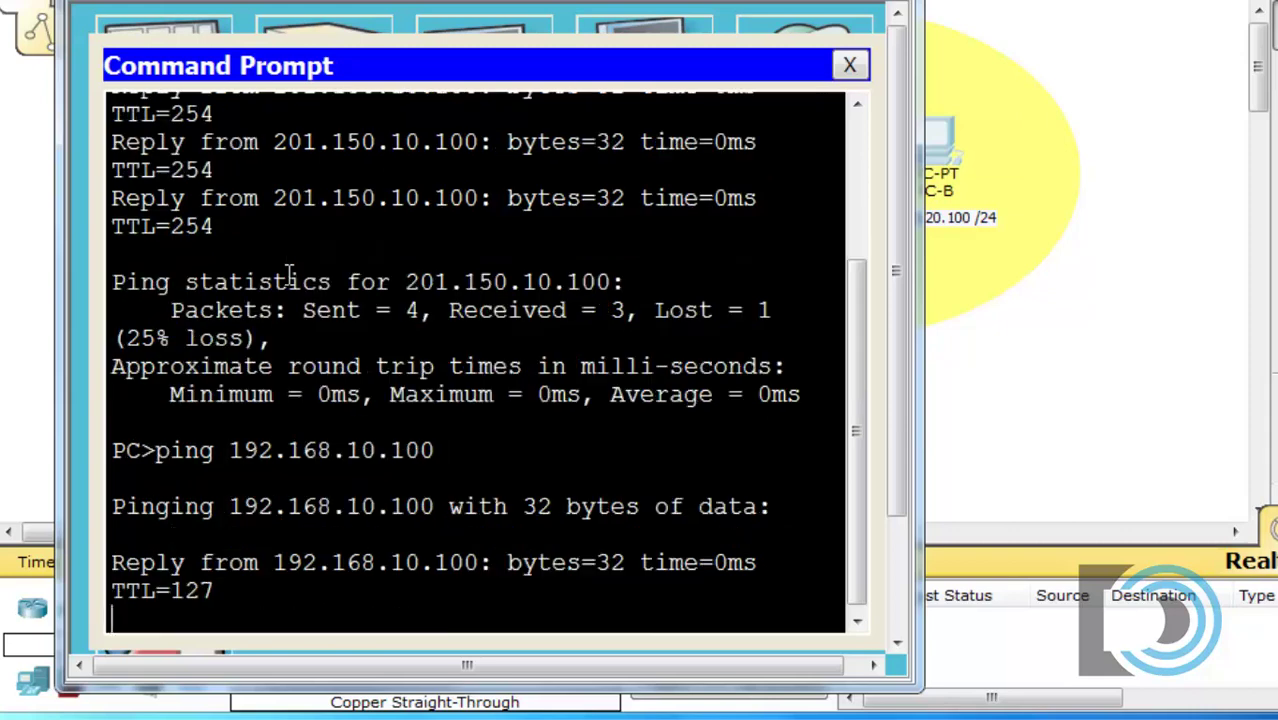